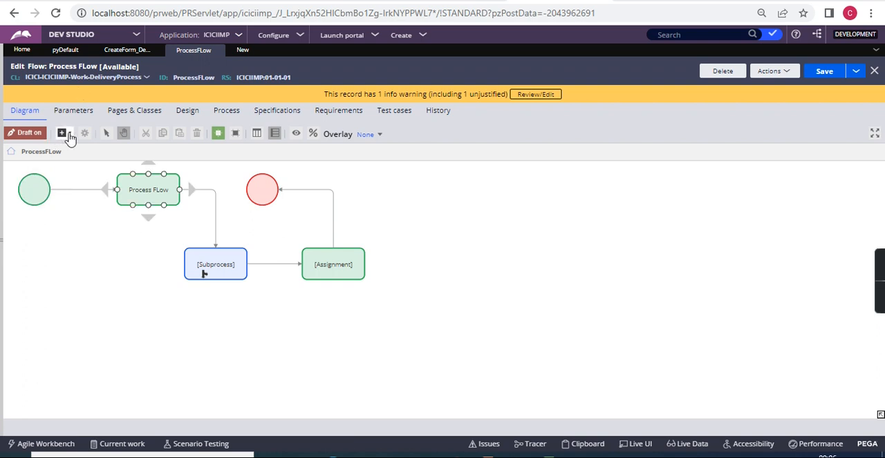
# Add a Split for Each advanced shape to an empty area beside the existing process flow.
pyautogui.click(63, 133)
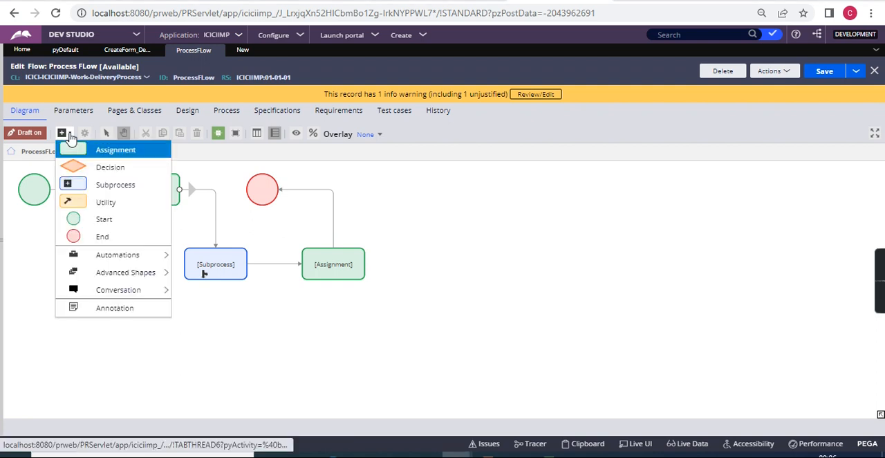
pyautogui.moveTo(107, 274)
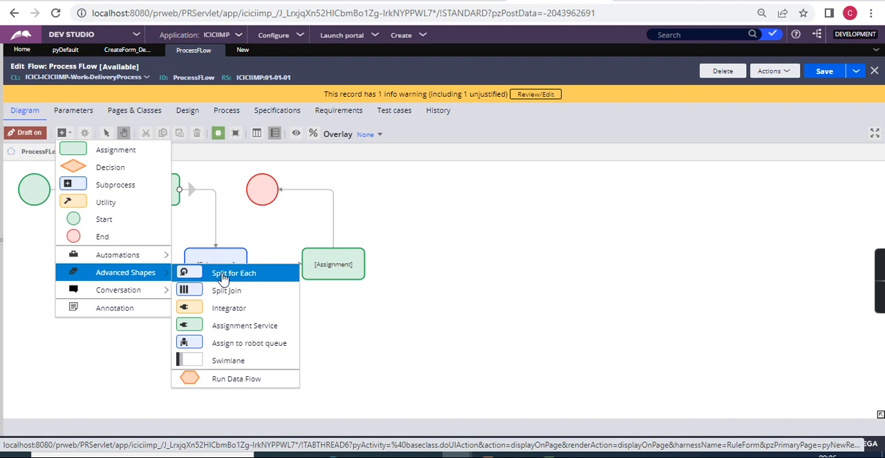
pyautogui.click(222, 276)
pyautogui.click(449, 213)
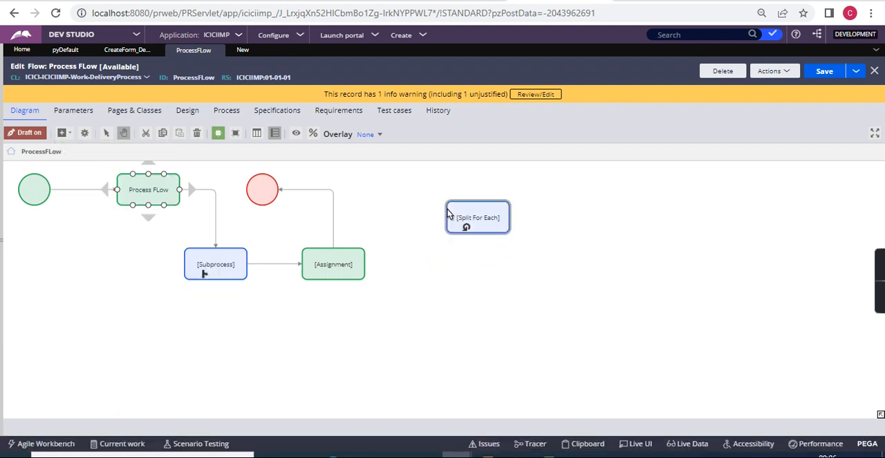
# Add a Split Join advanced shape to the diagram below the Split For Each shape.
pyautogui.click(69, 135)
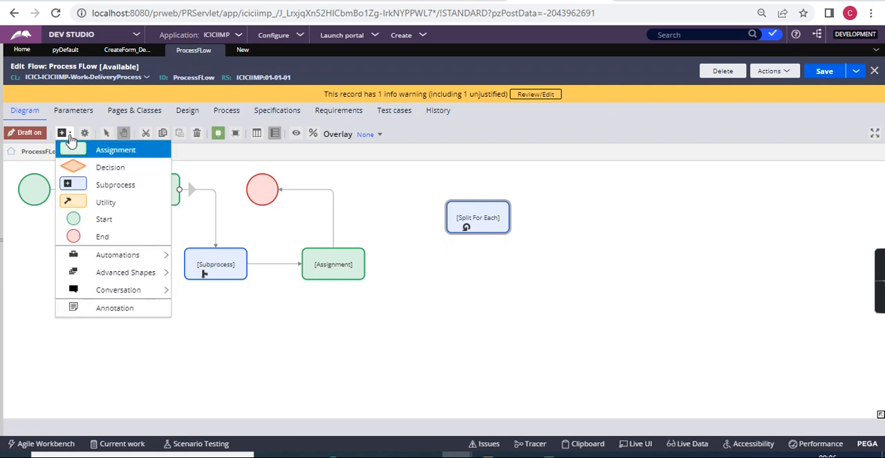
pyautogui.moveTo(125, 272)
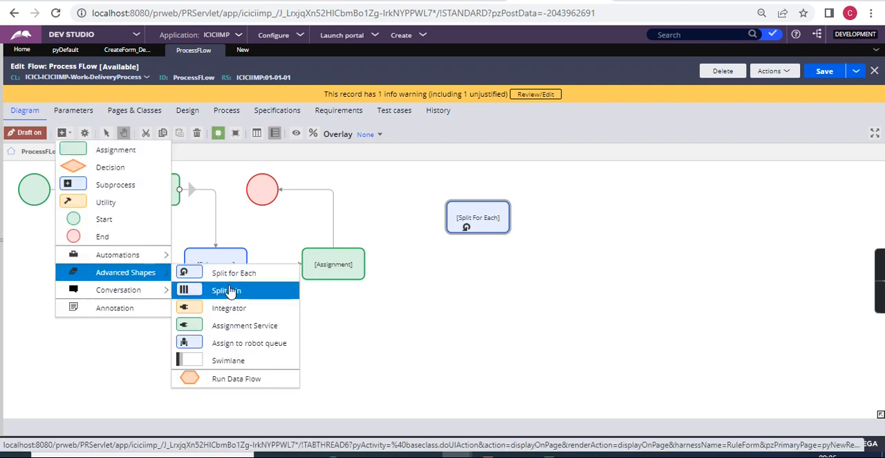
pyautogui.click(228, 290)
pyautogui.click(456, 283)
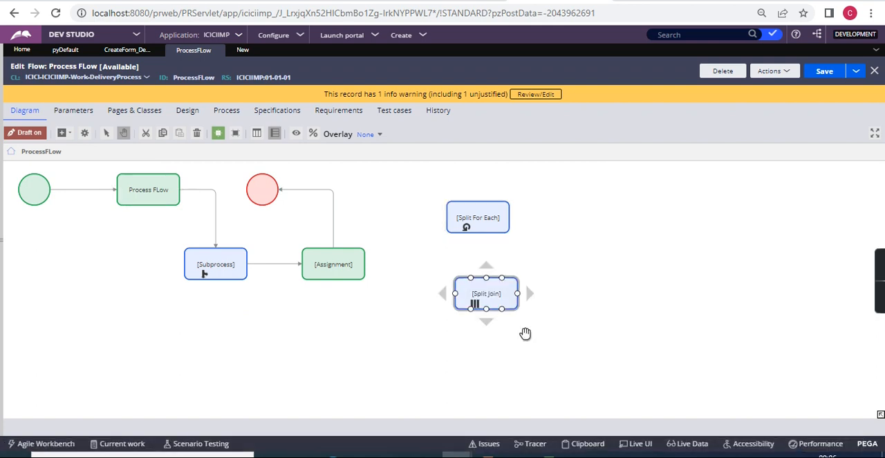
# Switch to Notepad and replace all existing notes with the heading "Split for Each" followed by a blank line.
pyautogui.click(519, 455)
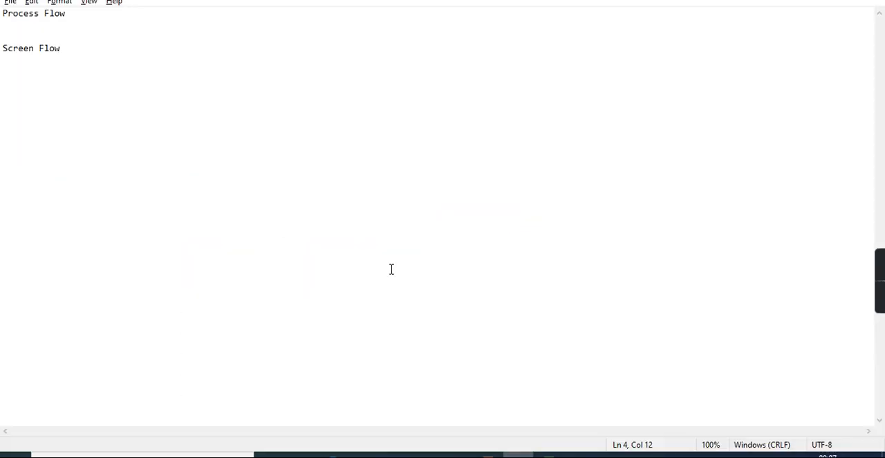
pyautogui.hotkey('ctrl', 'a')
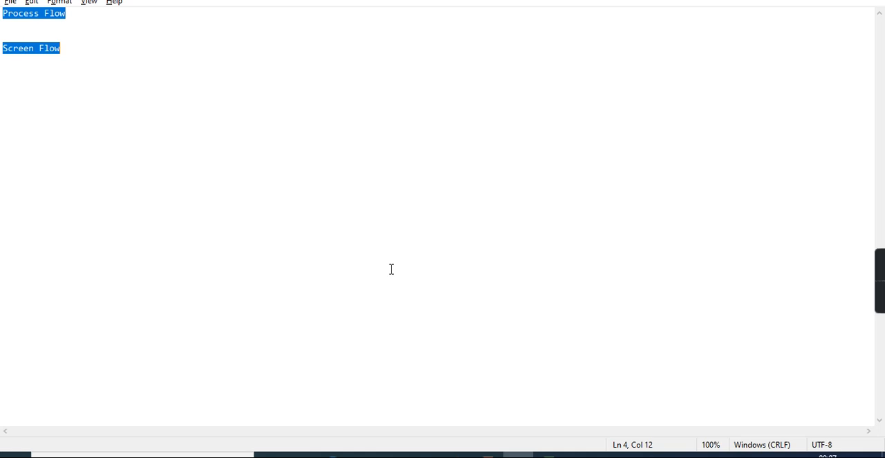
pyautogui.write('Split f')
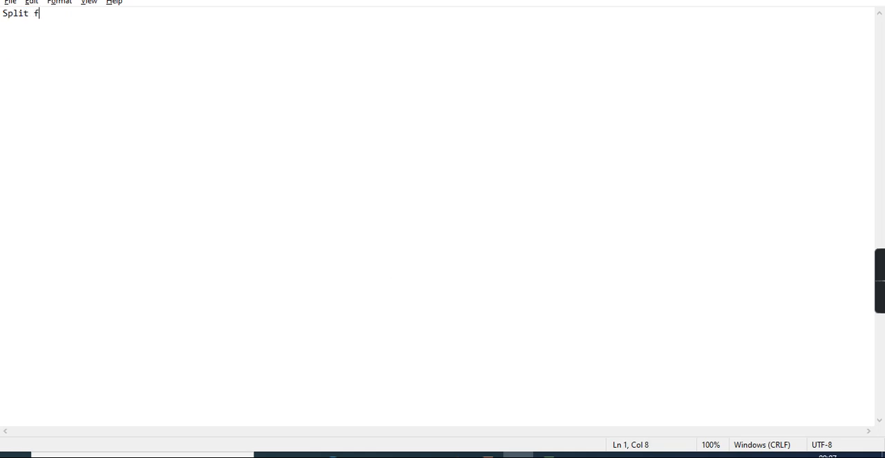
pyautogui.write('or Each')
pyautogui.press('Return')
pyautogui.press('Return')
# Write "Approvers(1)" as the first list entry under the heading.
pyautogui.write('Apro')
pyautogui.press('BackSpace')
pyautogui.press('BackSpace')
pyautogui.write('provers')
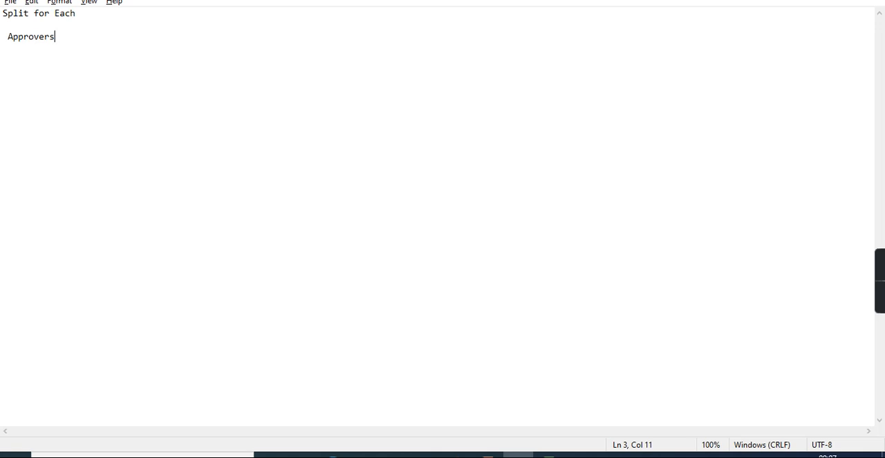
pyautogui.write('(1)')
pyautogui.press('Left')
pyautogui.write('1')
pyautogui.press('Right')
# Add the entry "Approvers(2)" on the line below the first approver.
pyautogui.press('Return')
pyautogui.write('App')
pyautogui.write('rover')
pyautogui.write('s')
pyautogui.write('()')
pyautogui.write('2')
pyautogui.press('Right')
# Copy the Approvers(2) entry to a new line below and change its index to make "Approvers(3)".
pyautogui.hotkey('shift', 'Left')
pyautogui.hotkey('shift', 'Left')
pyautogui.hotkey('shift', 'Left')
pyautogui.hotkey('shift', 'Left')
pyautogui.hotkey('shift', 'Left')
pyautogui.hotkey('shift', 'Left')
pyautogui.hotkey('shift', 'Left')
pyautogui.hotkey('shift', 'Left')
pyautogui.hotkey('shift', 'Left')
pyautogui.hotkey('shift', 'Left')
pyautogui.hotkey('shift', 'Left')
pyautogui.hotkey('shift', 'Left')
pyautogui.hotkey('shift', 'Left')
pyautogui.hotkey('ctrl', 'c')
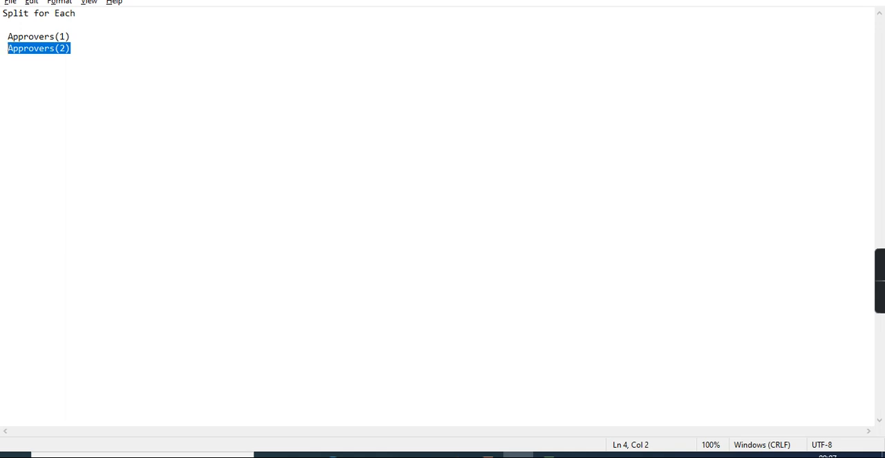
pyautogui.click(83, 51)
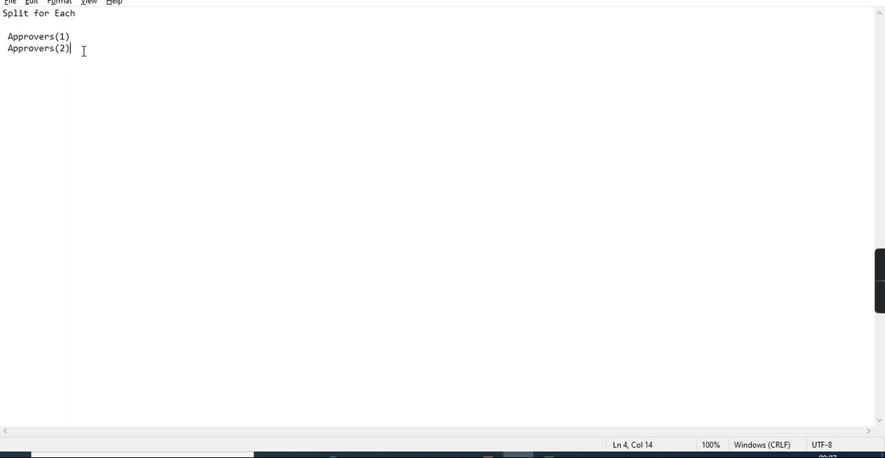
pyautogui.press('Return')
pyautogui.hotkey('ctrl', 'v')
pyautogui.press('Left')
pyautogui.press('BackSpace')
pyautogui.write('3')
pyautogui.press('Home')
# Extend the first approver entry to read "Approvers(1).Category = A".
pyautogui.click(82, 38)
pyautogui.write('.Categor')
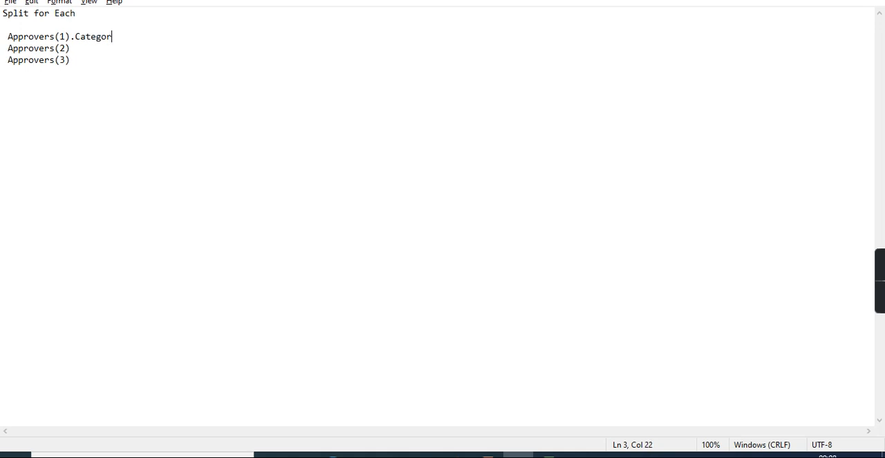
pyautogui.write('y = A')
# Extend the second approver entry with the category A, as "Approvers(2).Category =A".
pyautogui.click(78, 48)
pyautogui.write('.Category =')
pyautogui.press('BackSpace')
pyautogui.write('=A')
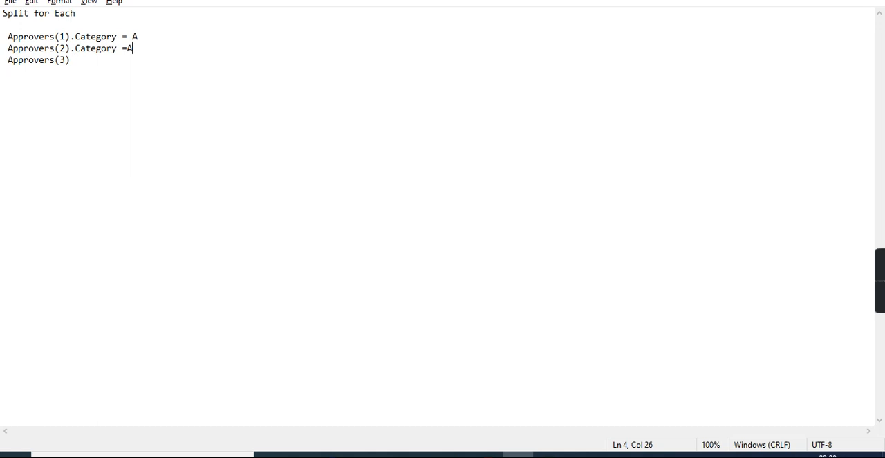
# Extend the third entry to "Approvers(3).Category = B" and space the second entry as "Approvers(2).Category = A".
pyautogui.click(85, 62)
pyautogui.write('.Category = B')
pyautogui.click(129, 46)
pyautogui.write('A')
# Return to Pega Dev Studio and open the properties of the Split For Each shape.
pyautogui.click(810, 1)
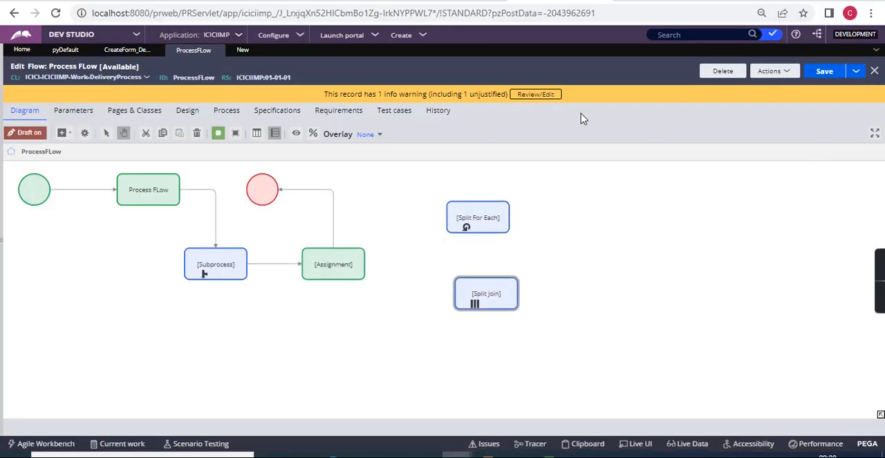
pyautogui.click(476, 216)
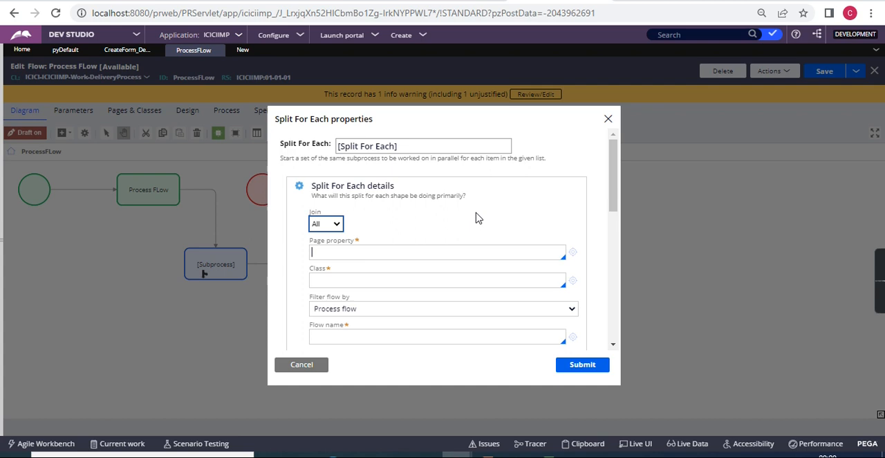
# Examine the Split For Each details, including page property, class, flow name, When and the join options, leaving Join at All.
pyautogui.click(475, 252)
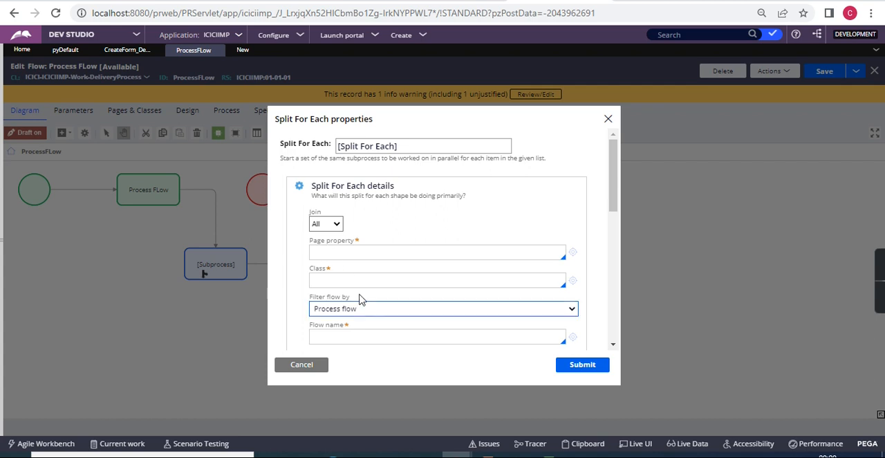
pyautogui.click(326, 280)
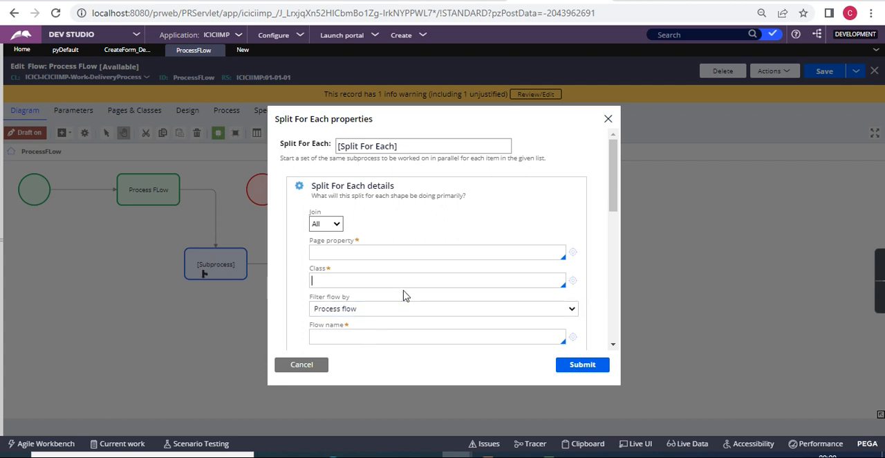
pyautogui.scroll(-2, 404, 295)
pyautogui.scroll(2, 405, 295)
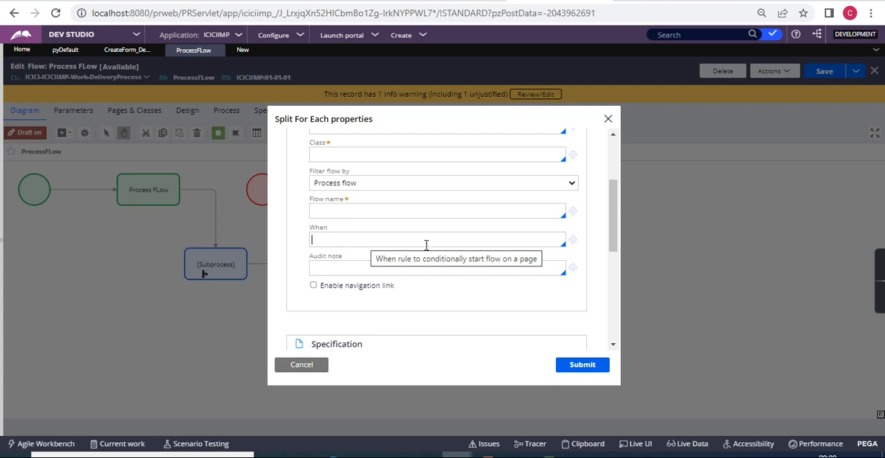
pyautogui.scroll(3, 426, 245)
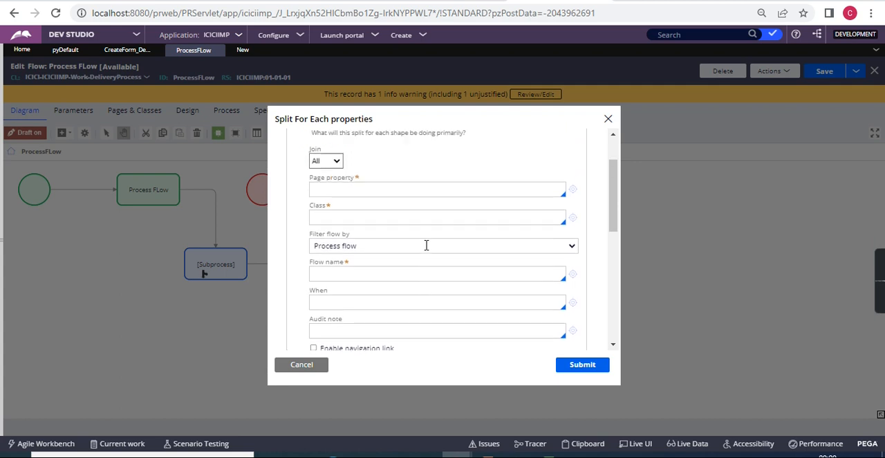
pyautogui.click(333, 226)
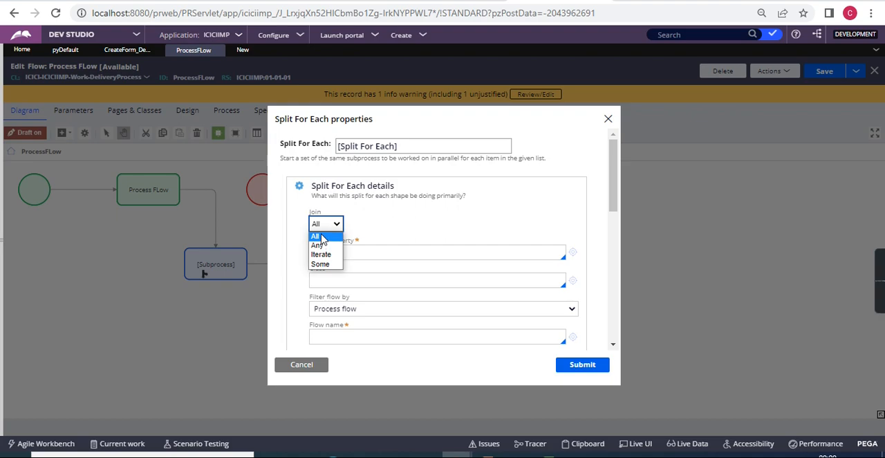
pyautogui.click(319, 236)
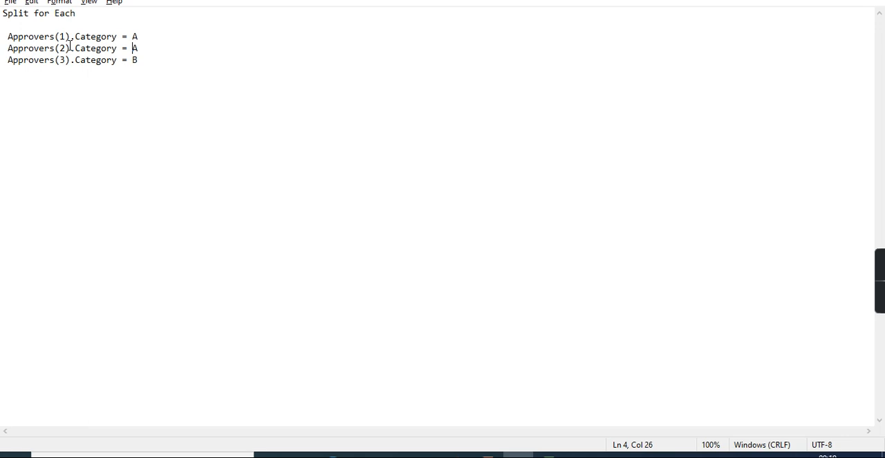
# In the Notepad notes, insert an indented "--------- Assignment----------" line under Approvers(1), followed by a blank line.
pyautogui.click(148, 36)
pyautogui.press('Return')
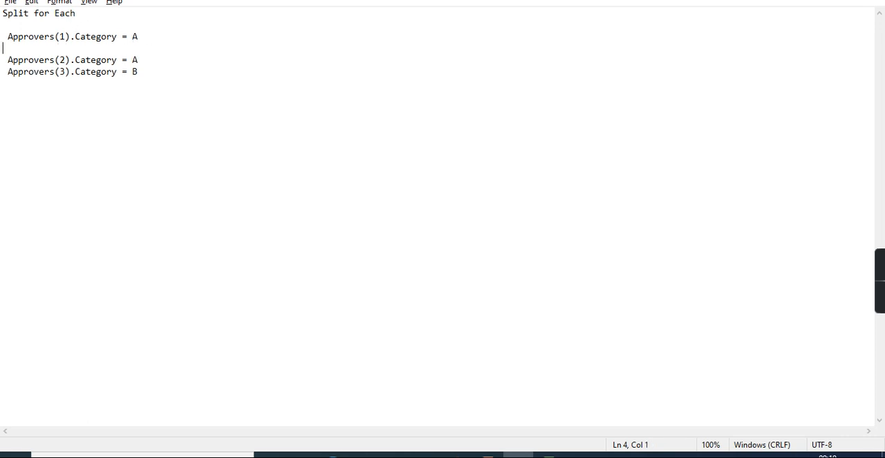
pyautogui.press('Return')
pyautogui.press('Up')
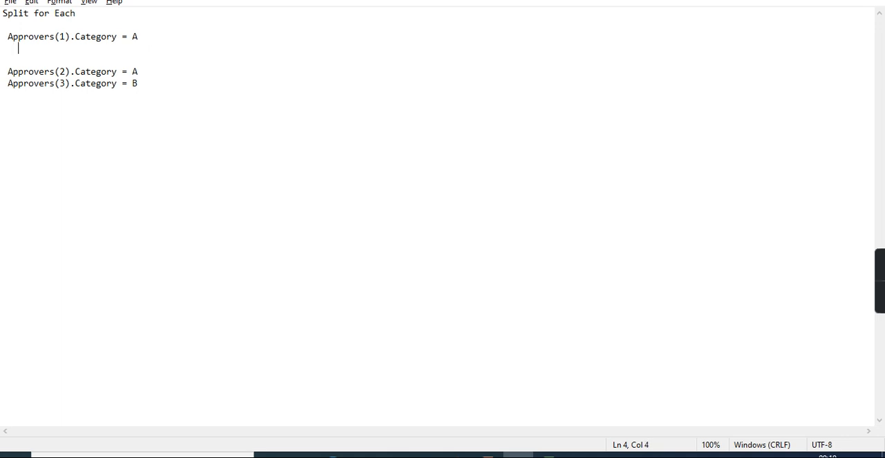
pyautogui.write('--------- Assignment----------')
# Copy the Assignment line under the Approvers(2) and Approvers(3) entries, with a blank line separating the two entries.
pyautogui.hotkey('shift', 'Left')
pyautogui.hotkey('shift', 'Left')
pyautogui.hotkey('shift', 'Left')
pyautogui.hotkey('shift', 'Left')
pyautogui.hotkey('shift', 'Left')
pyautogui.hotkey('shift', 'Left')
pyautogui.hotkey('shift', 'Left')
pyautogui.hotkey('shift', 'Left')
pyautogui.hotkey('shift', 'Left')
pyautogui.hotkey('shift', 'Left')
pyautogui.hotkey('shift', 'Left')
pyautogui.hotkey('shift', 'Left')
pyautogui.hotkey('shift', 'Left')
pyautogui.hotkey('shift', 'Left')
pyautogui.hotkey('shift', 'Left')
pyautogui.hotkey('shift', 'Left')
pyautogui.hotkey('shift', 'Left')
pyautogui.hotkey('shift', 'Left')
pyautogui.hotkey('shift', 'Left')
pyautogui.hotkey('shift', 'Left')
pyautogui.hotkey('shift', 'Left')
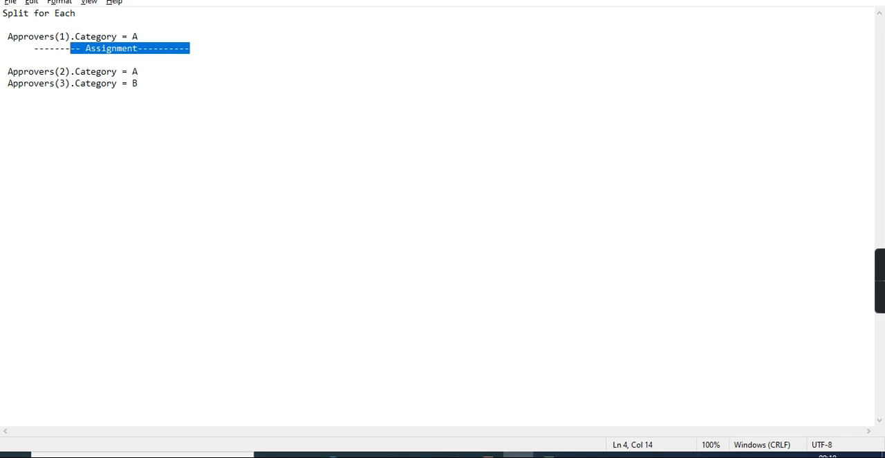
pyautogui.hotkey('shift', 'Left')
pyautogui.hotkey('shift', 'Left')
pyautogui.hotkey('shift', 'Left')
pyautogui.hotkey('shift', 'Left')
pyautogui.hotkey('ctrl', 'c')
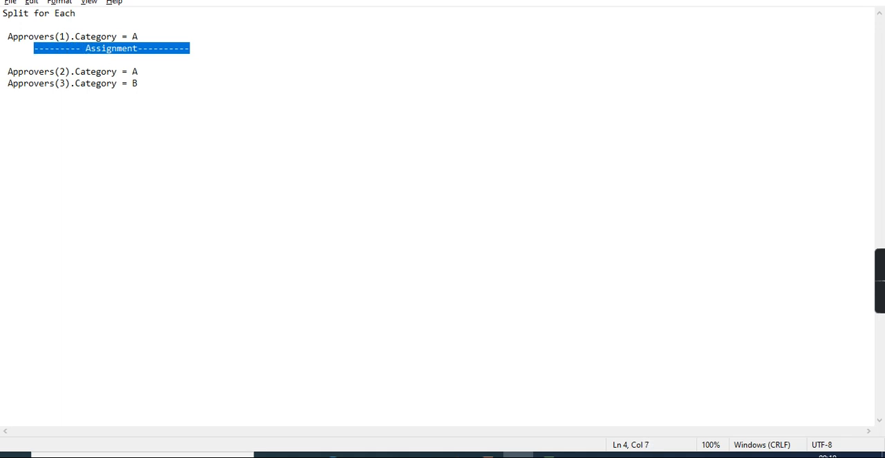
pyautogui.click(159, 75)
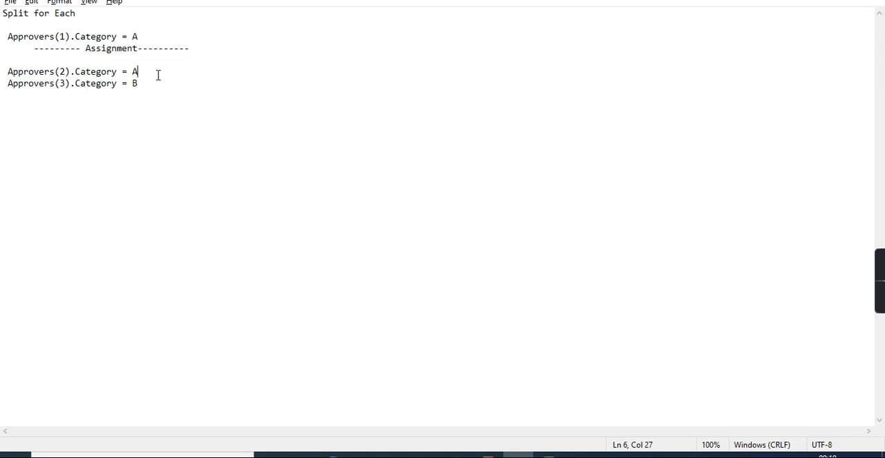
pyautogui.press('Return')
pyautogui.press('Return')
pyautogui.press('Up')
pyautogui.hotkey('ctrl', 'v')
pyautogui.click(160, 105)
pyautogui.press('Return')
pyautogui.hotkey('ctrl', 'v')
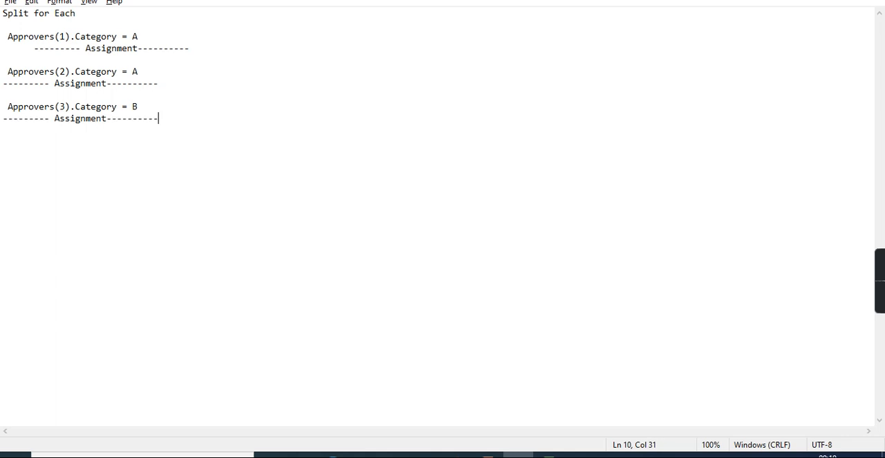
# Remove the indentation before the Assignment line under Approvers(1).
pyautogui.click(33, 50)
pyautogui.press('BackSpace')
pyautogui.press('BackSpace')
pyautogui.press('BackSpace')
pyautogui.press('BackSpace')
pyautogui.press('BackSpace')
pyautogui.press('BackSpace')
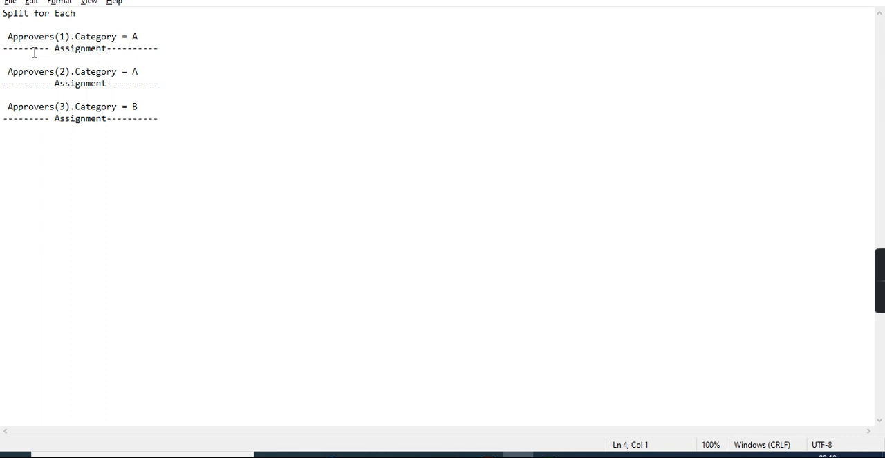
# Return to the Split For Each properties in Pega Dev Studio and set Join to Iterate.
pyautogui.hotkey('alt', 'Tab')
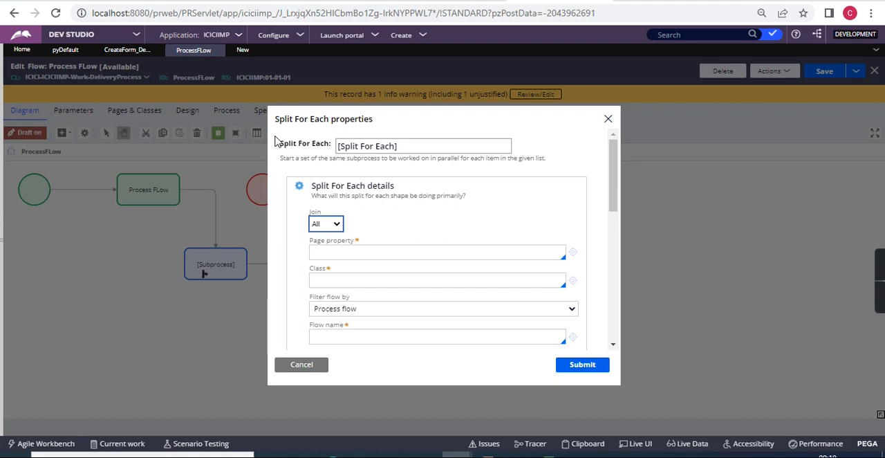
pyautogui.hotkey('alt', 'Tab')
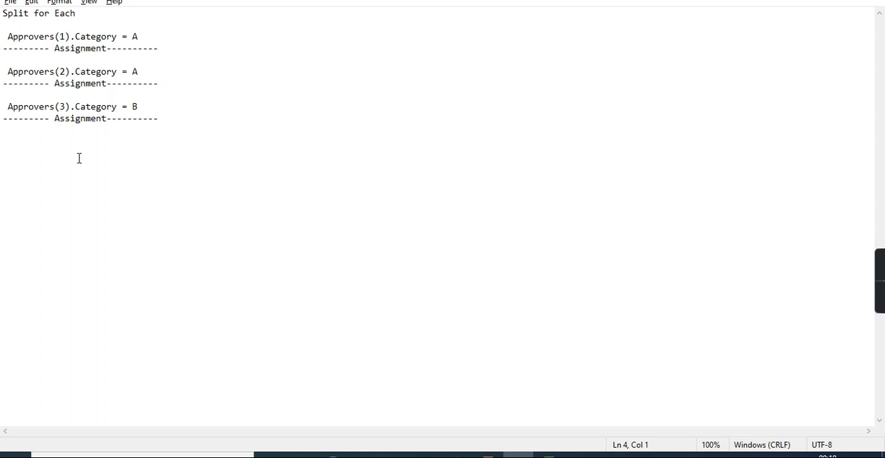
pyautogui.hotkey('alt', 'Tab')
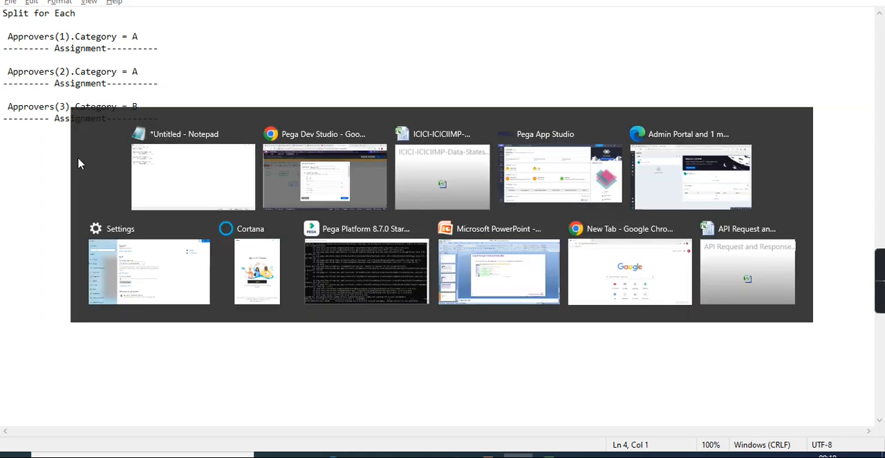
pyautogui.click(330, 224)
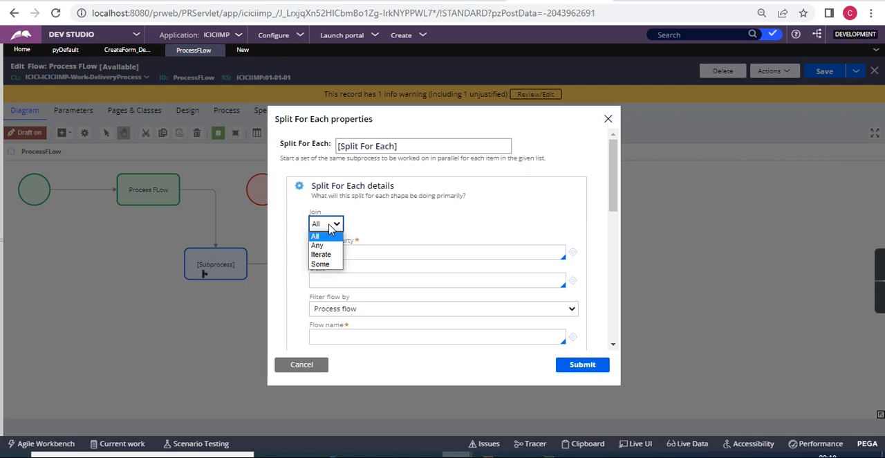
pyautogui.click(321, 255)
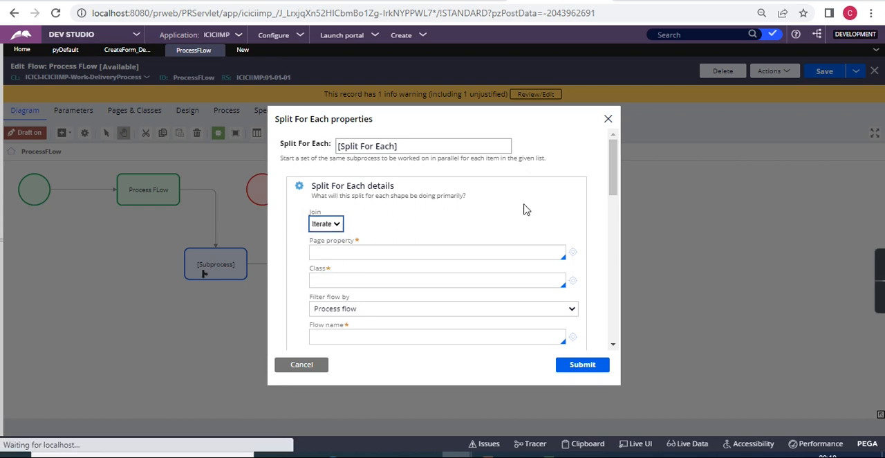
# Check the approver notes in Notepad, set Join to Any in the Split For Each properties, and review the remaining fields.
pyautogui.hotkey('alt', 'Tab')
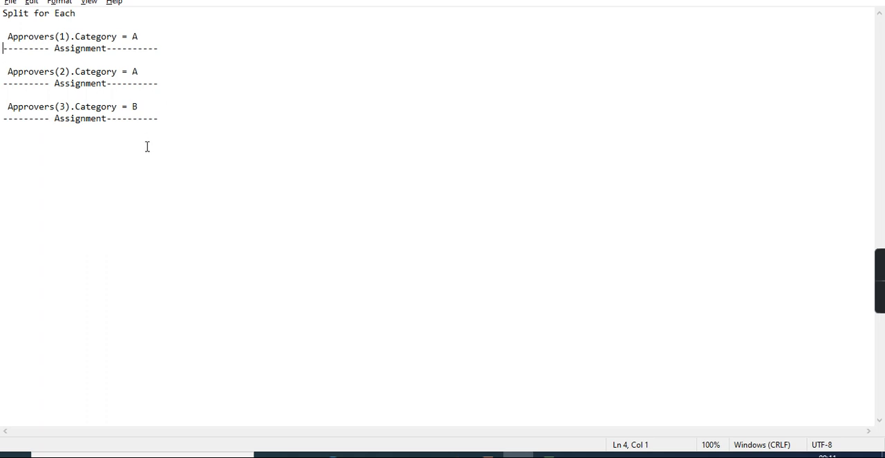
pyautogui.hotkey('alt', 'Tab')
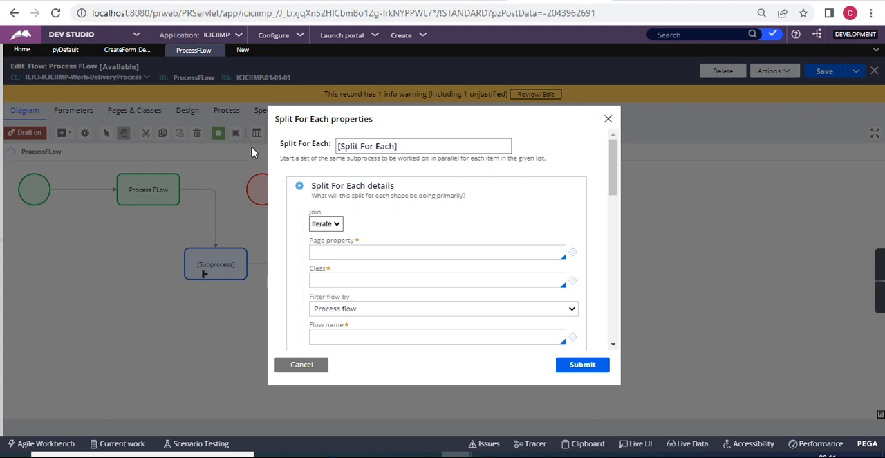
pyautogui.click(338, 226)
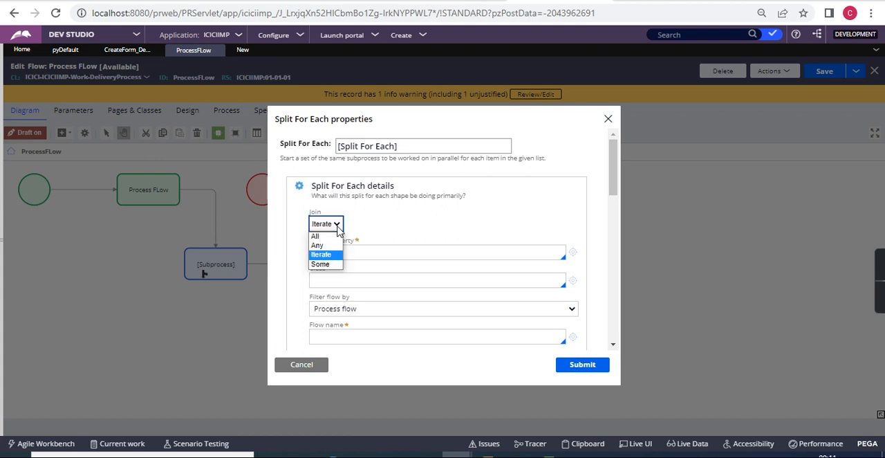
pyautogui.click(326, 246)
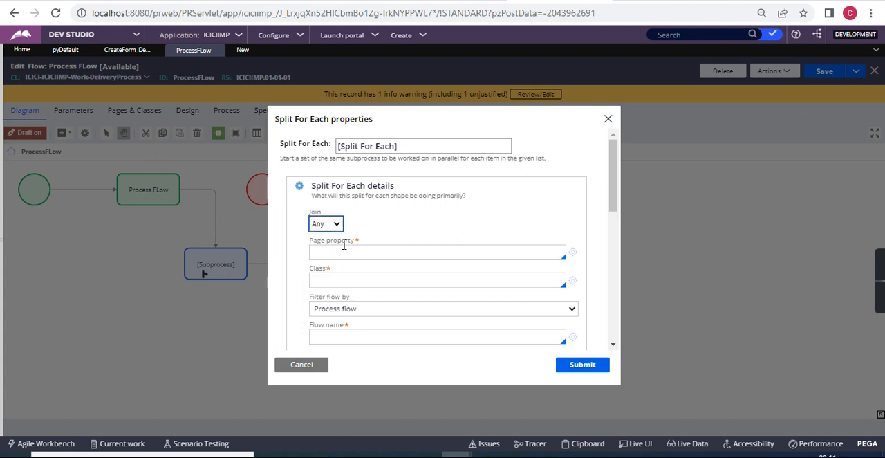
pyautogui.scroll(-5, 471, 260)
pyautogui.scroll(3, 471, 259)
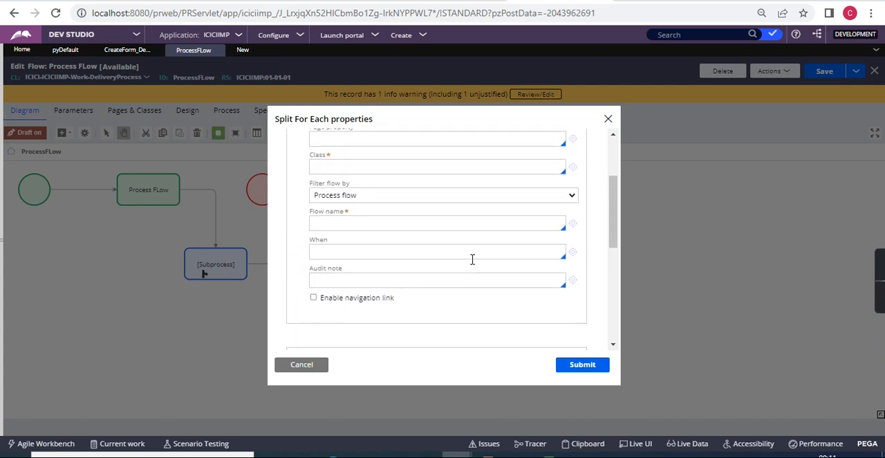
pyautogui.scroll(3, 470, 265)
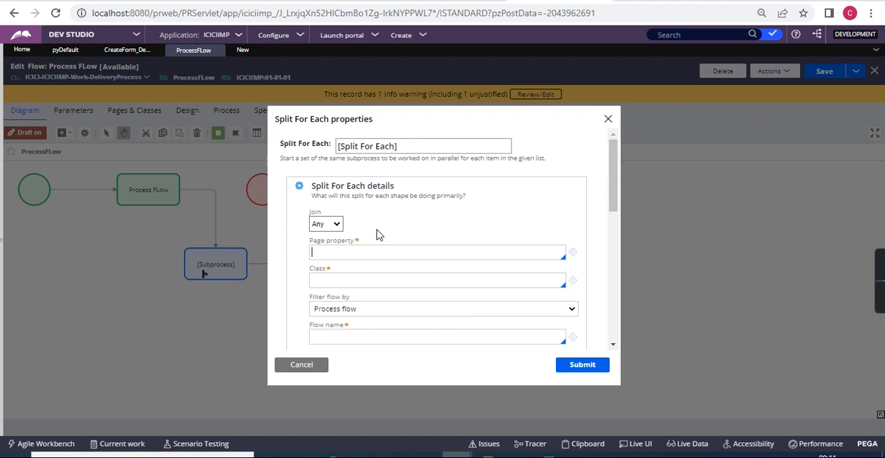
# Switch to the Notepad notes, highlight the three approver entries with their Assignment lines, and return to the Split For Each properties in Dev Studio.
pyautogui.hotkey('alt', 'Tab')
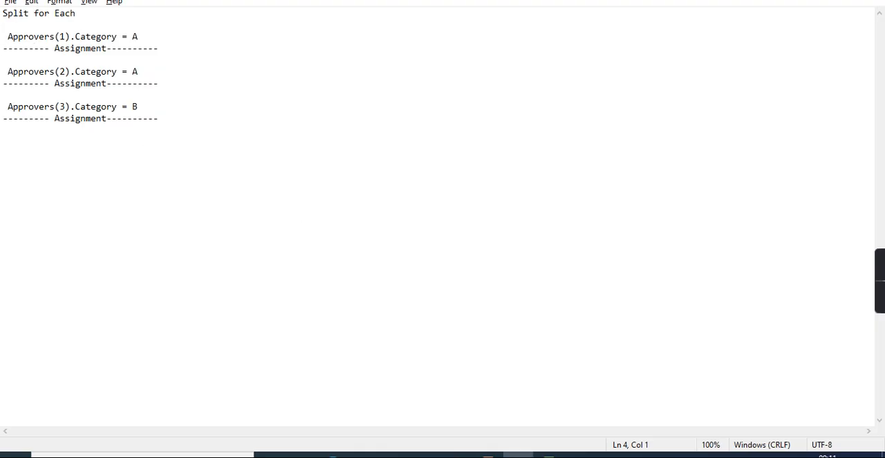
pyautogui.moveTo(3, 25); pyautogui.dragTo(166, 117)
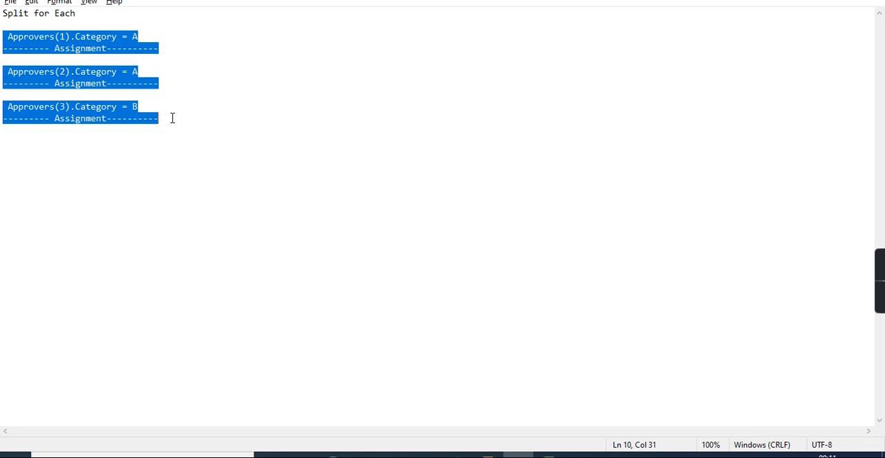
pyautogui.hotkey('alt', 'Tab')
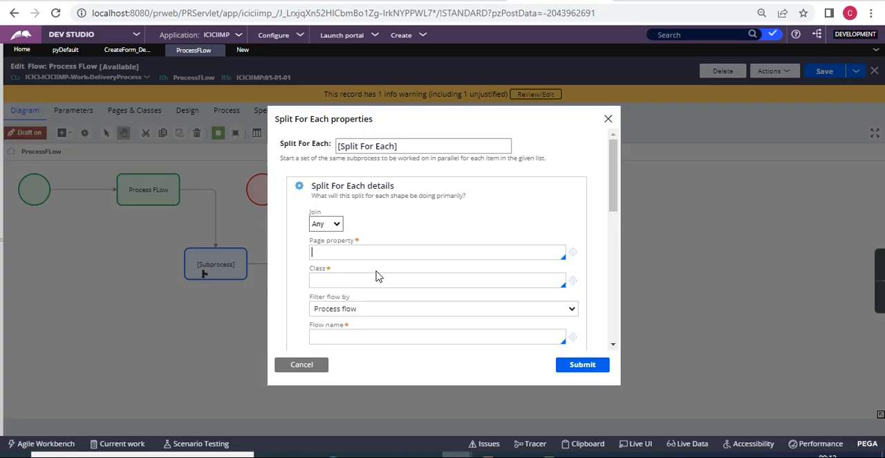
pyautogui.hotkey('alt', 'Tab')
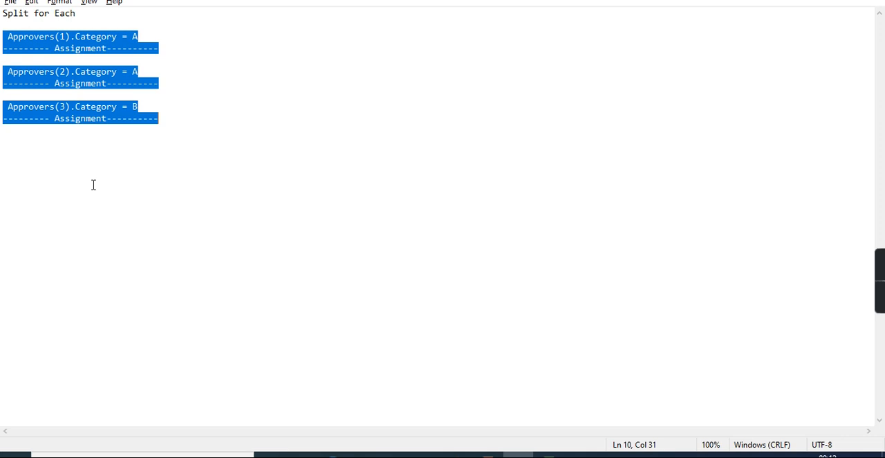
pyautogui.hotkey('alt', 'Tab')
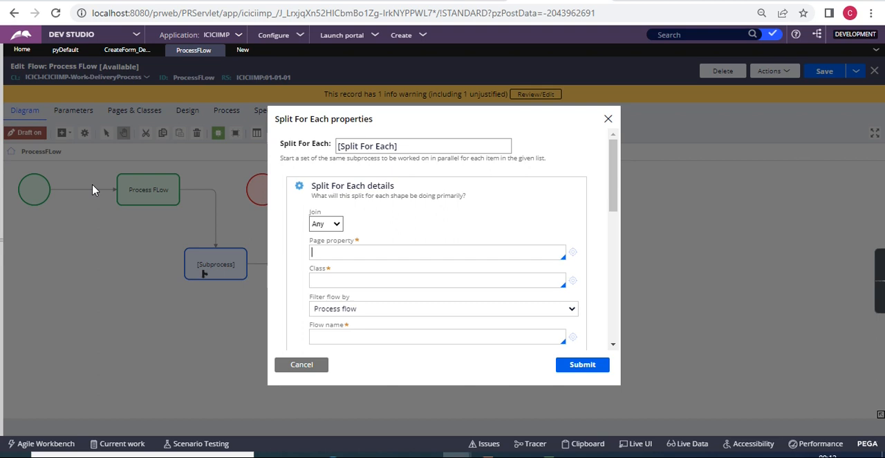
# Set Join to Some for the Split For Each shape and review its Exit iteration and When fields.
pyautogui.click(325, 224)
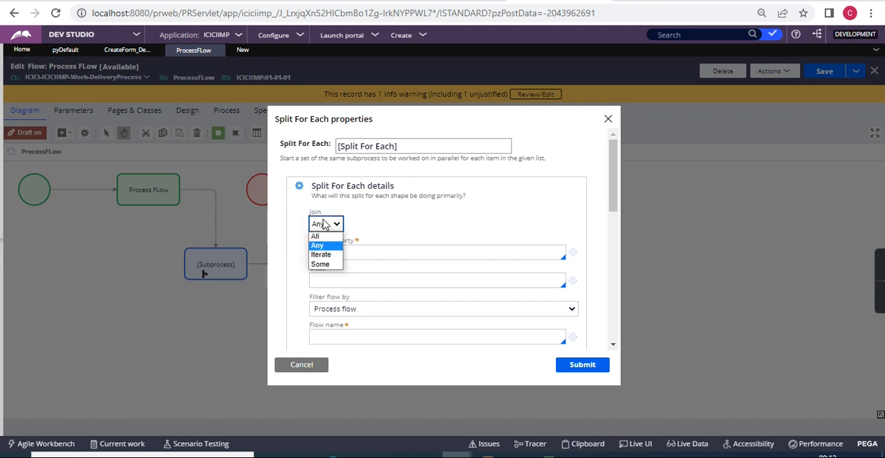
pyautogui.click(321, 267)
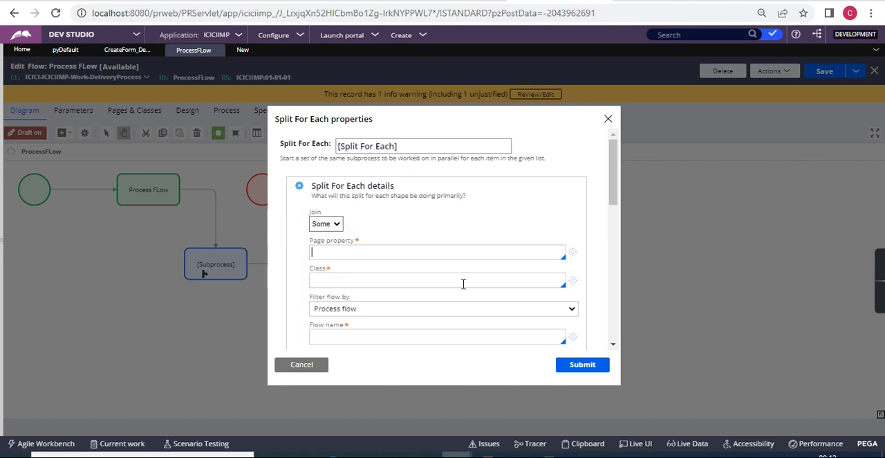
pyautogui.scroll(-2, 462, 282)
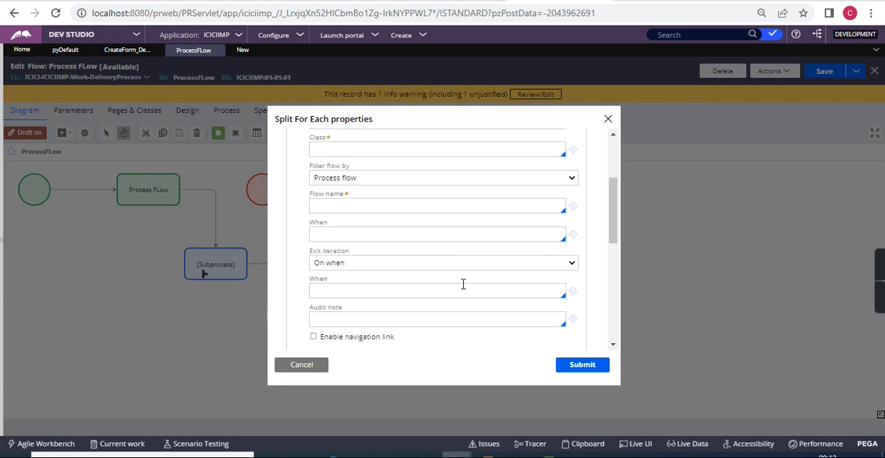
pyautogui.scroll(-1, 463, 284)
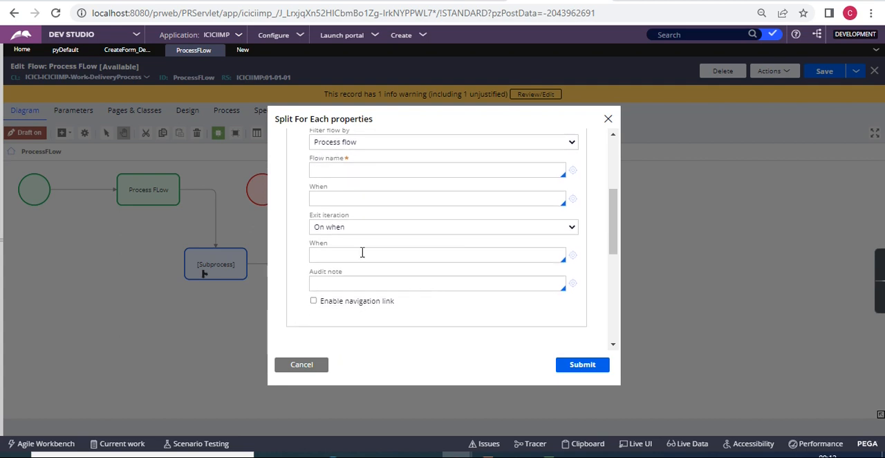
pyautogui.scroll(3, 313, 251)
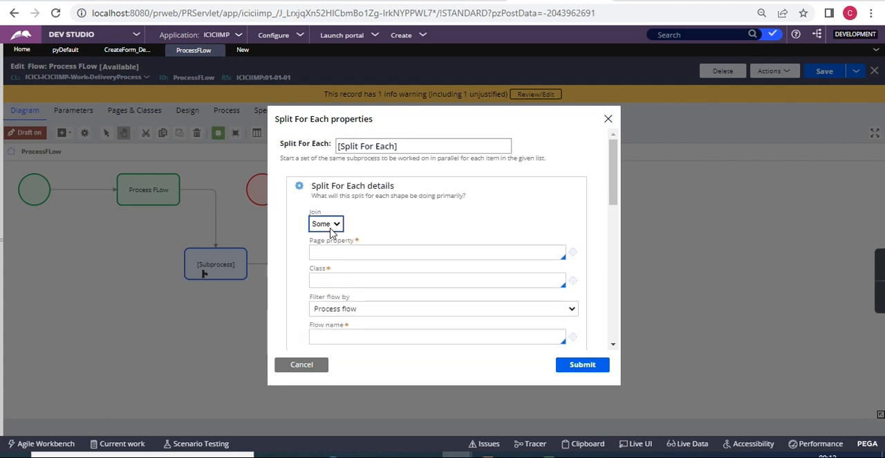
pyautogui.scroll(-3, 422, 251)
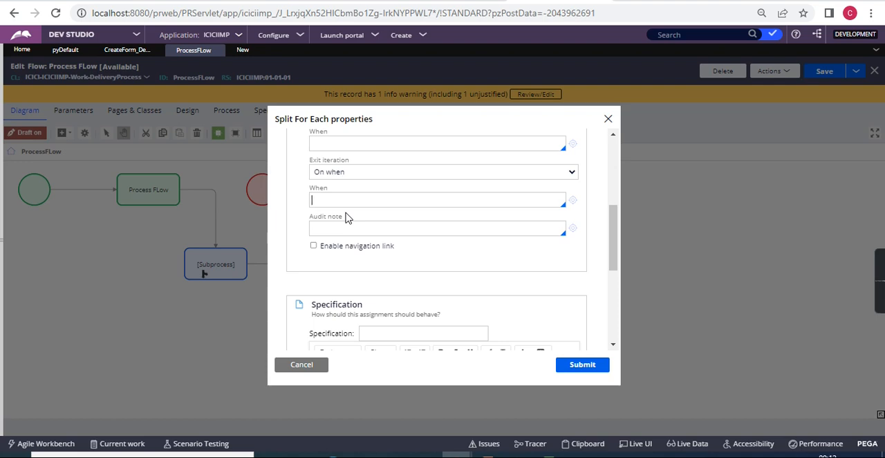
# Go over the Assignment line under Approvers(1) and all three approver entries in Notepad before returning to Dev Studio.
pyautogui.hotkey('alt', 'Tab')
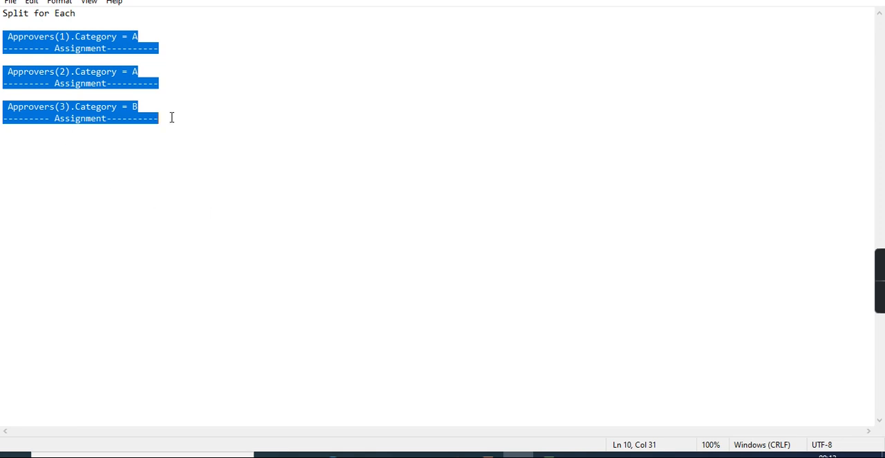
pyautogui.click(122, 46)
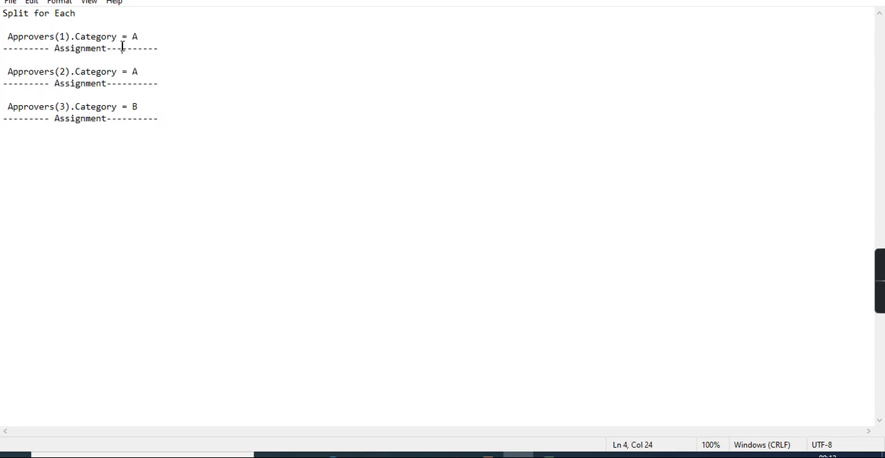
pyautogui.click(86, 49)
pyautogui.moveTo(2, 24); pyautogui.dragTo(163, 120)
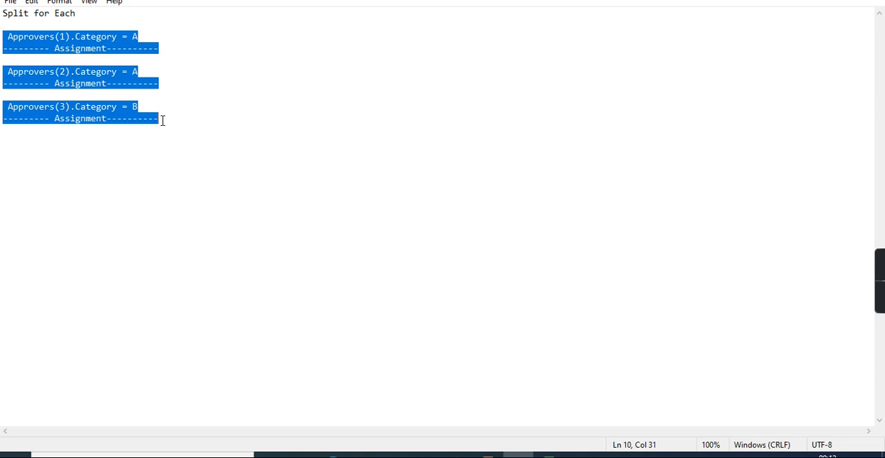
pyautogui.hotkey('alt', 'Tab')
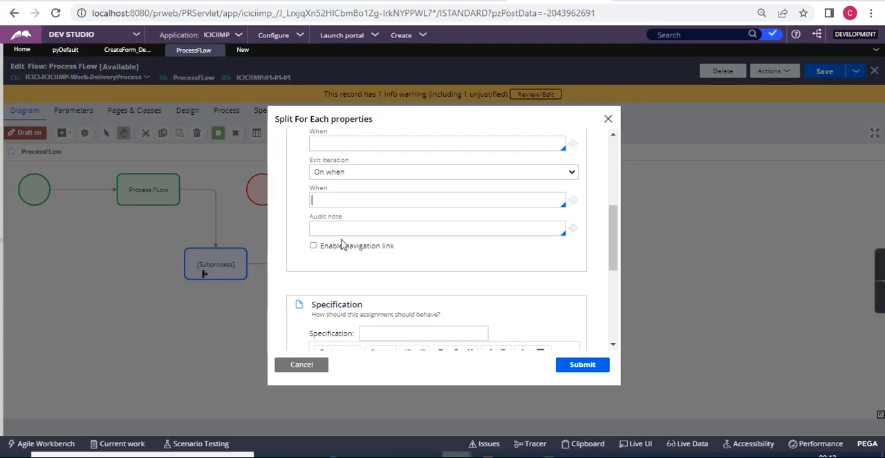
# Review the exit iteration settings and the available Join options, and close the Split For Each properties without submitting.
pyautogui.scroll(5, 357, 205)
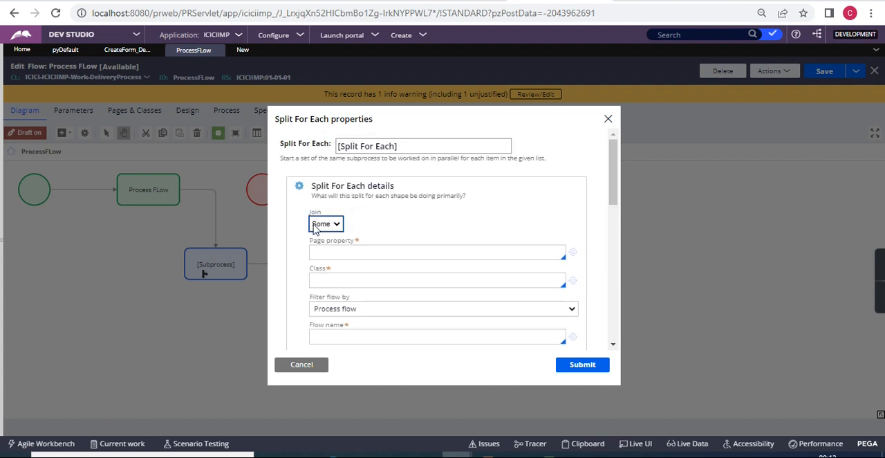
pyautogui.scroll(-5, 414, 229)
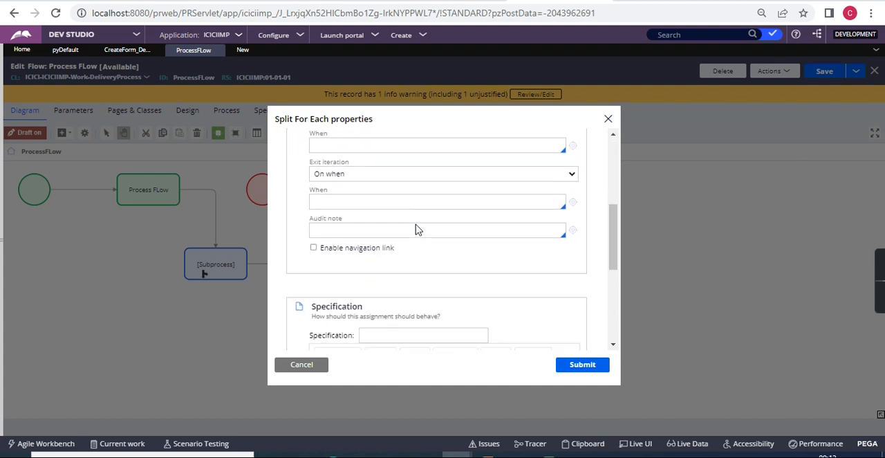
pyautogui.scroll(2, 339, 173)
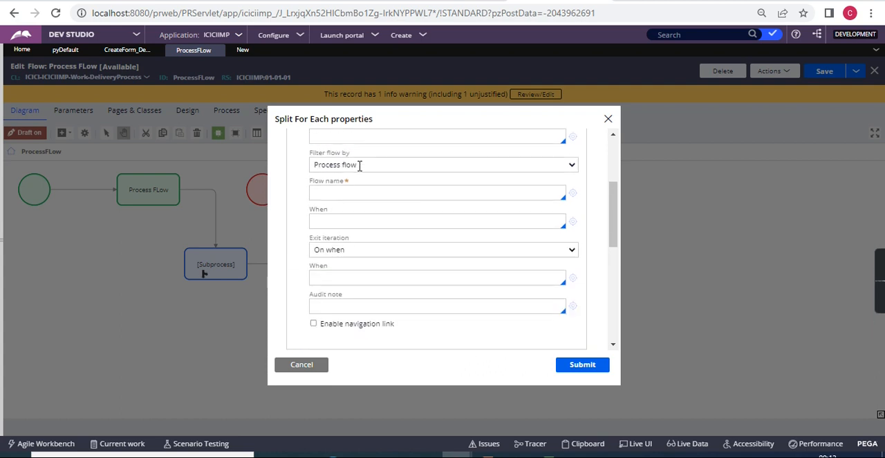
pyautogui.click(331, 290)
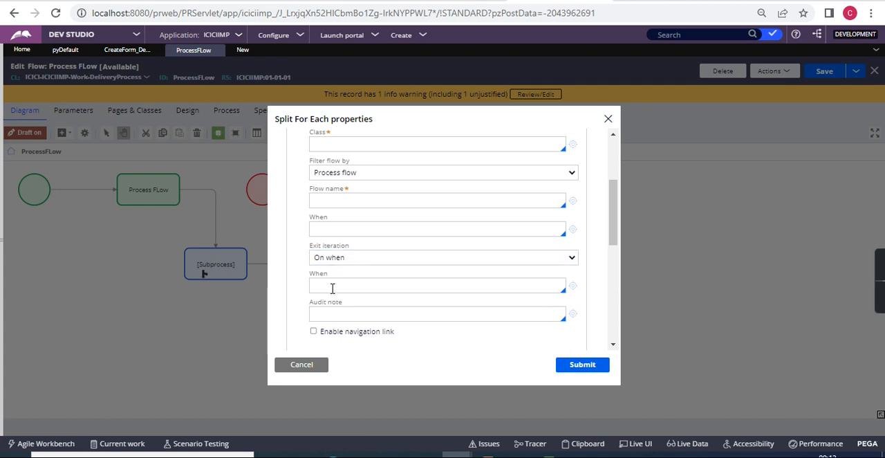
pyautogui.scroll(3, 335, 283)
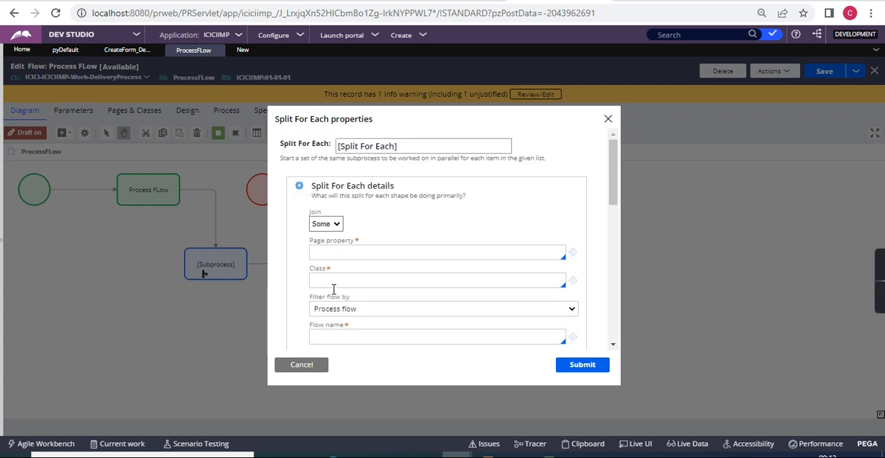
pyautogui.click(325, 223)
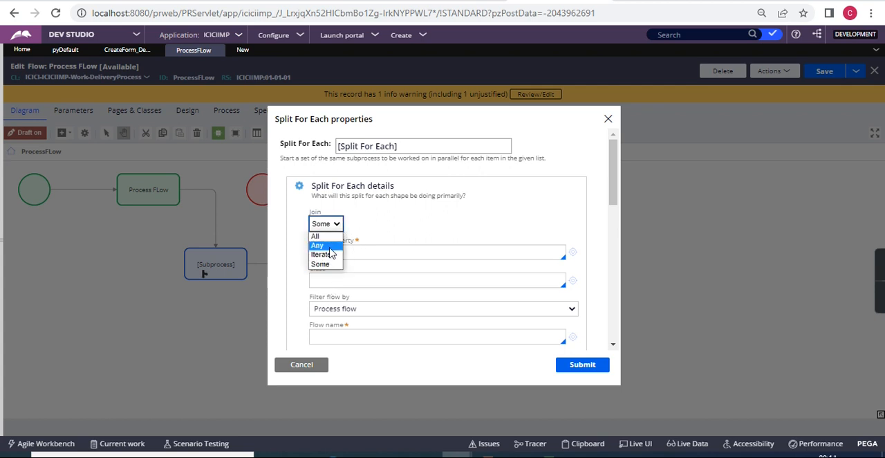
pyautogui.click(294, 377)
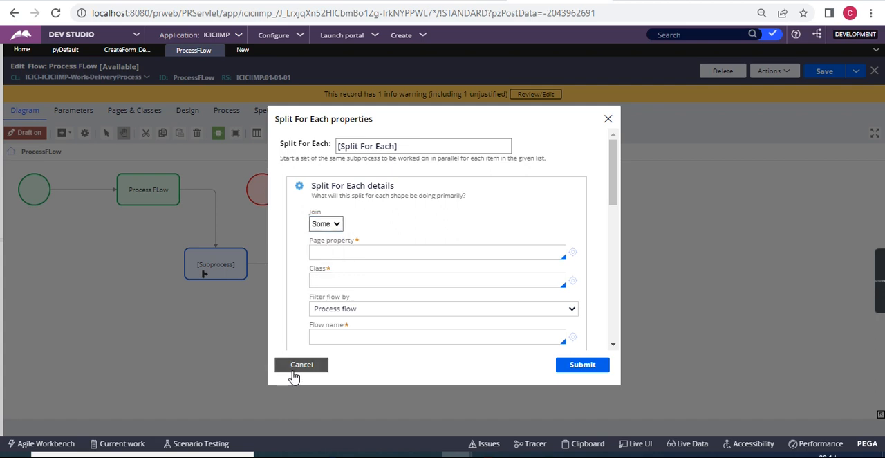
# Open the Split Join shape's properties and examine its Join, Audit note and subprocess flow settings.
pyautogui.click(505, 290)
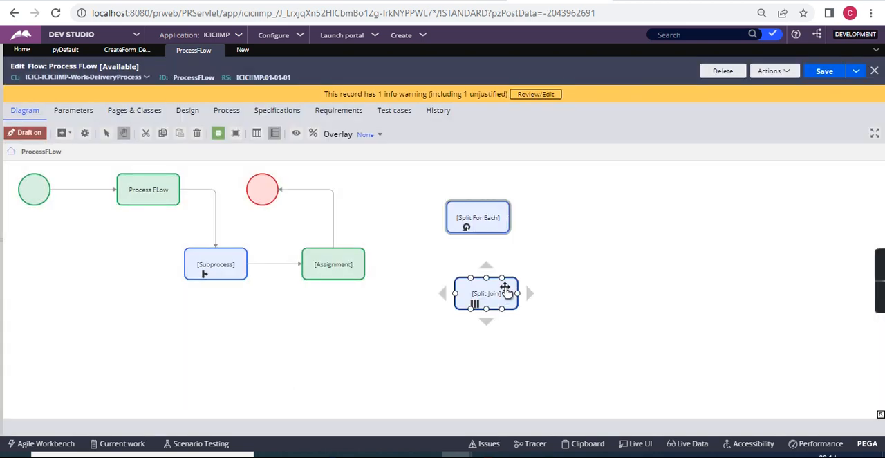
pyautogui.click(381, 329)
pyautogui.doubleClick(474, 298)
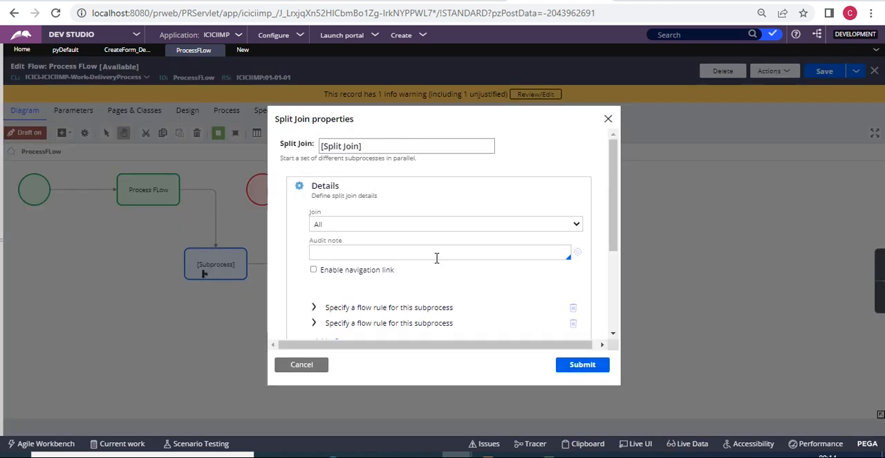
pyautogui.scroll(-3, 436, 257)
pyautogui.scroll(3, 436, 257)
pyautogui.scroll(-2, 366, 323)
pyautogui.scroll(1, 366, 323)
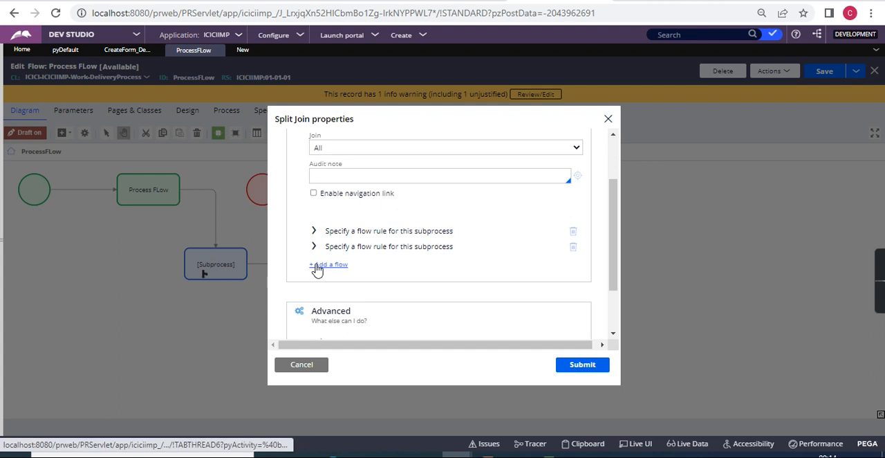
pyautogui.scroll(1, 391, 227)
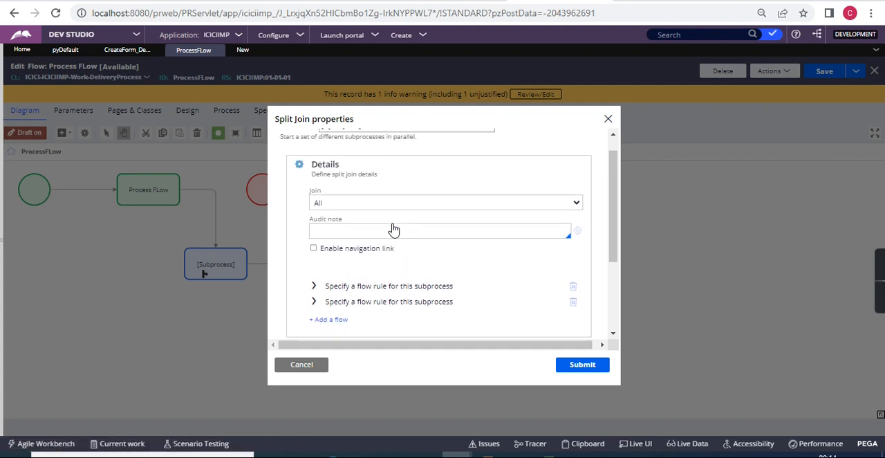
# Expand the first subprocess flow rule in the Split Join details and review its flow definition fields.
pyautogui.scroll(-1, 393, 223)
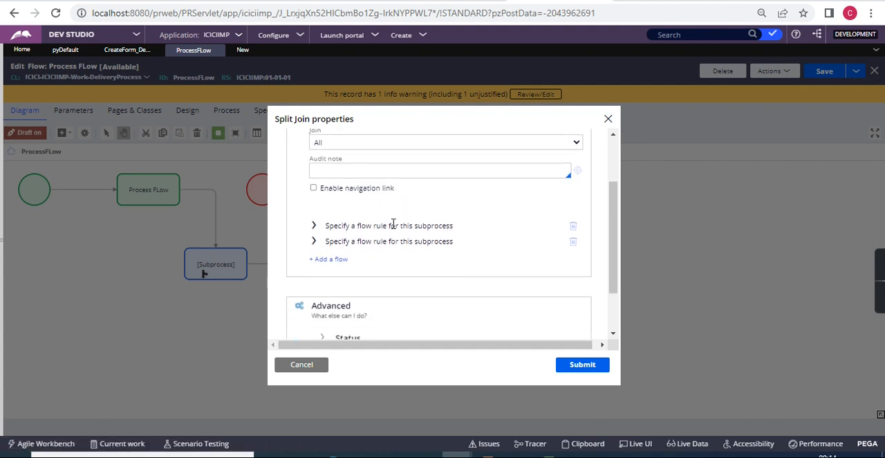
pyautogui.click(314, 226)
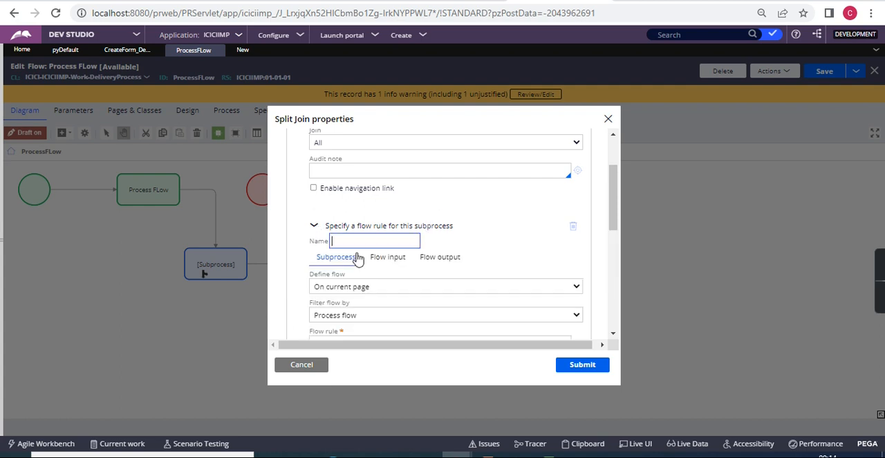
pyautogui.scroll(-5, 391, 297)
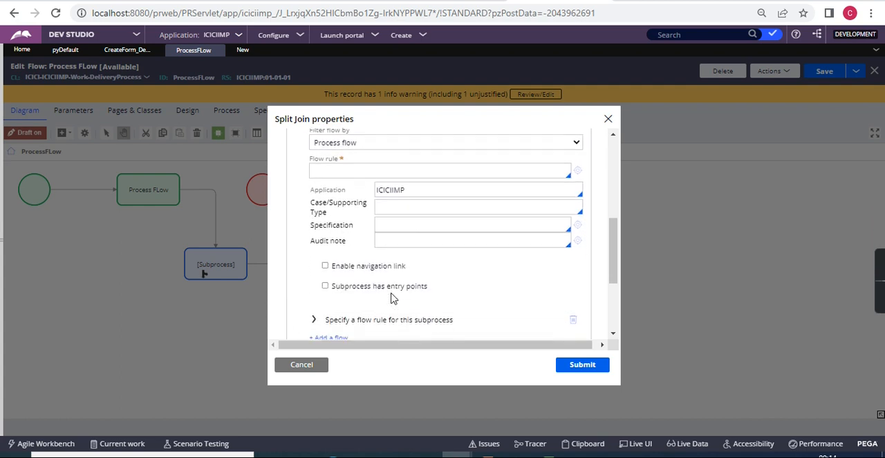
# Collapse and reopen the first subprocess flow rule in the Split Join properties and review its definition fields.
pyautogui.scroll(3, 339, 294)
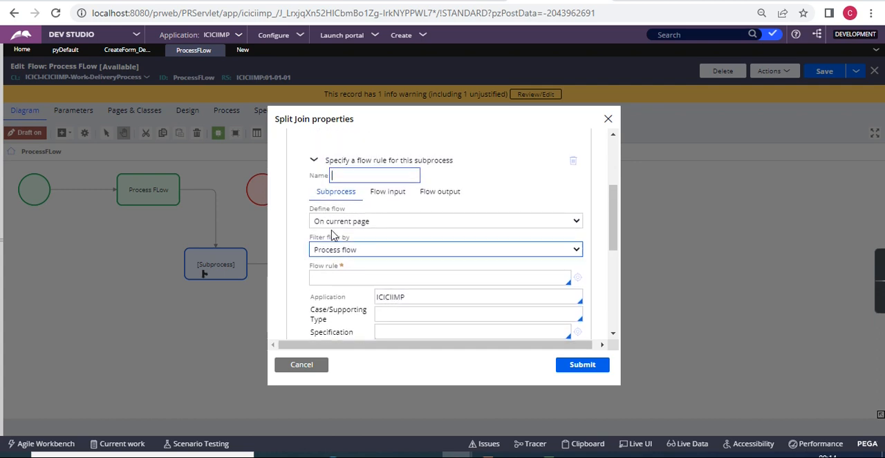
pyautogui.click(313, 158)
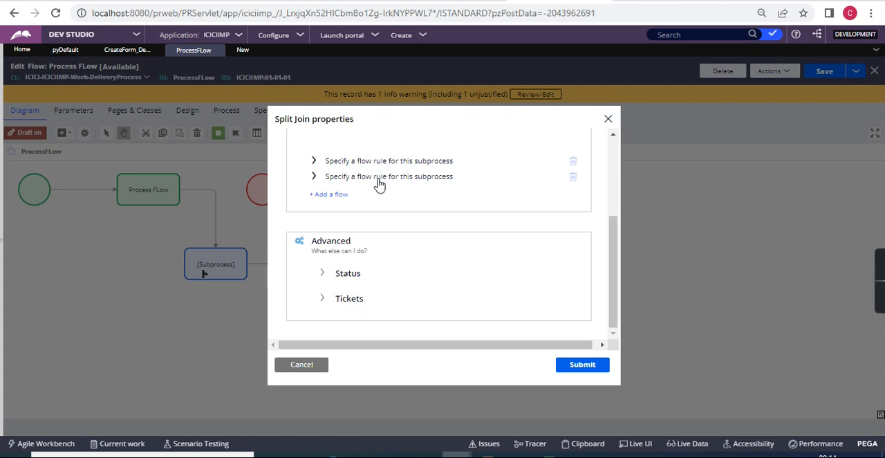
pyautogui.click(314, 160)
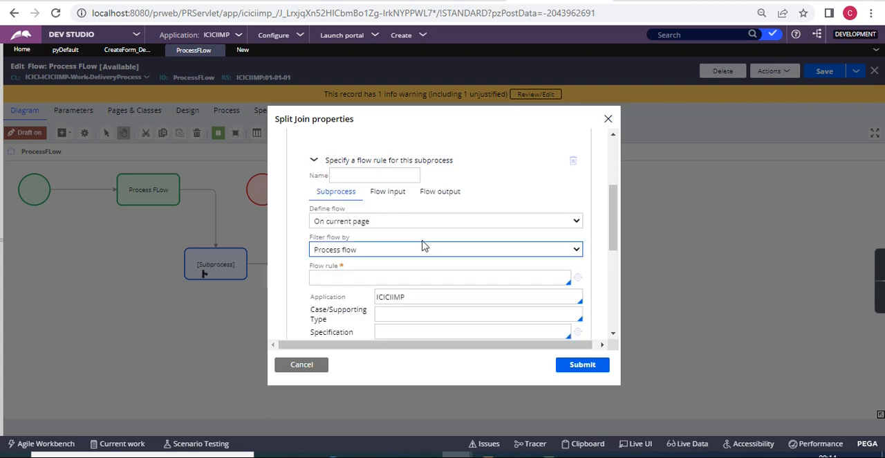
pyautogui.scroll(-3, 424, 245)
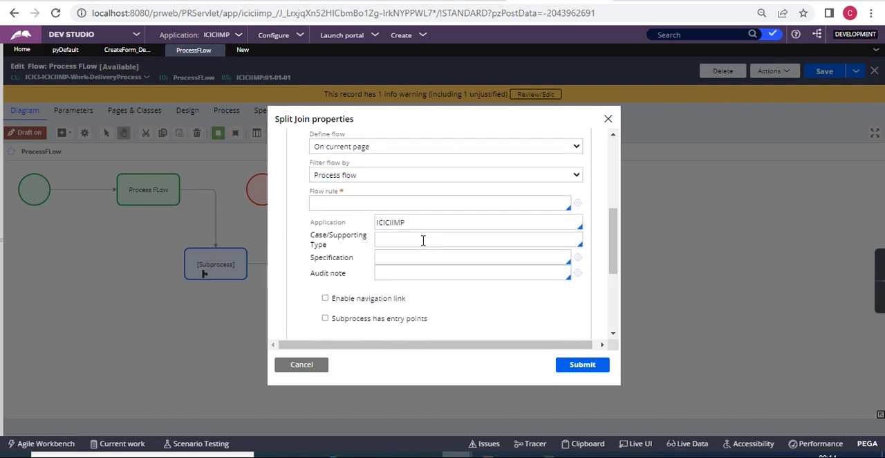
pyautogui.scroll(2, 424, 240)
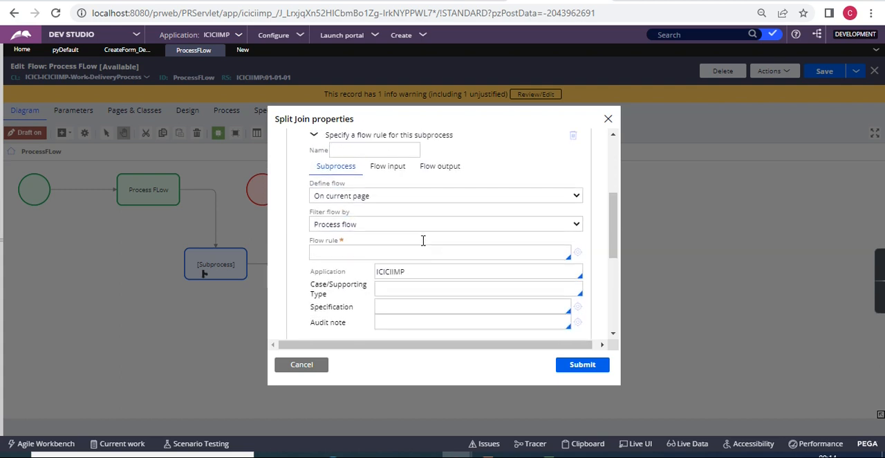
# Try On embedded page as the Define flow option for the first subprocess, and switch it back to On current page.
pyautogui.click(344, 195)
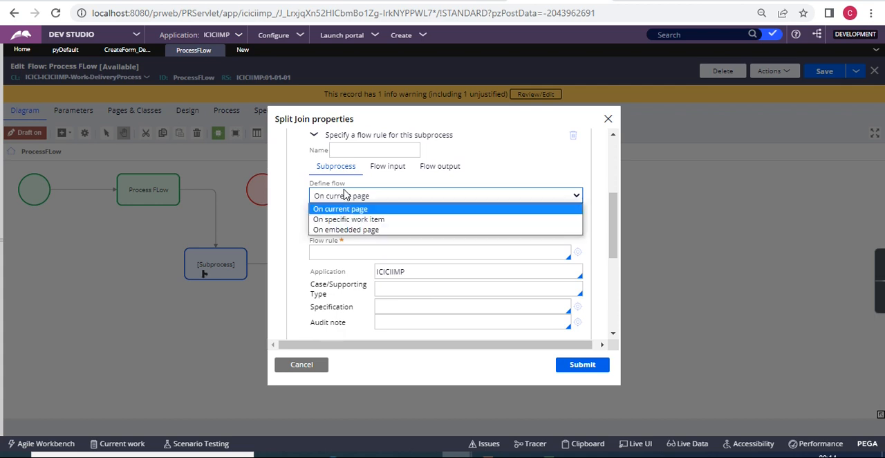
pyautogui.click(365, 234)
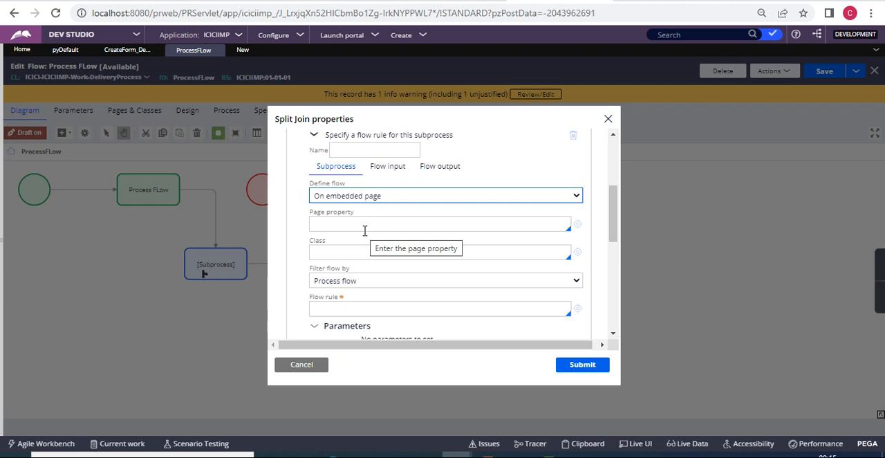
pyautogui.click(463, 196)
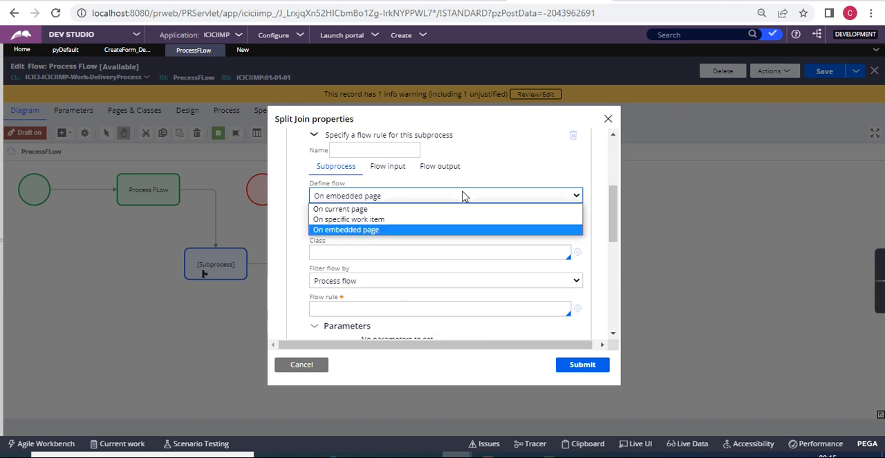
pyautogui.click(404, 211)
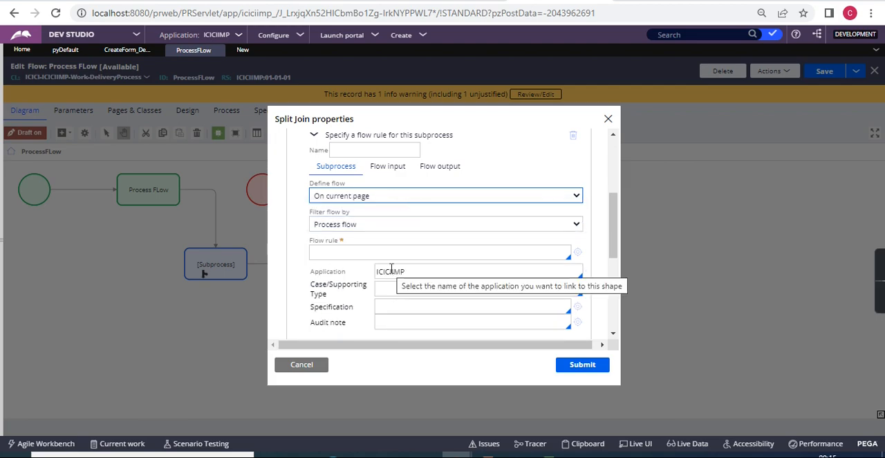
# Switch to Notepad and list Asset team, Finance Team and HR Team on separate lines below the approver entries.
pyautogui.hotkey('alt', 'Tab')
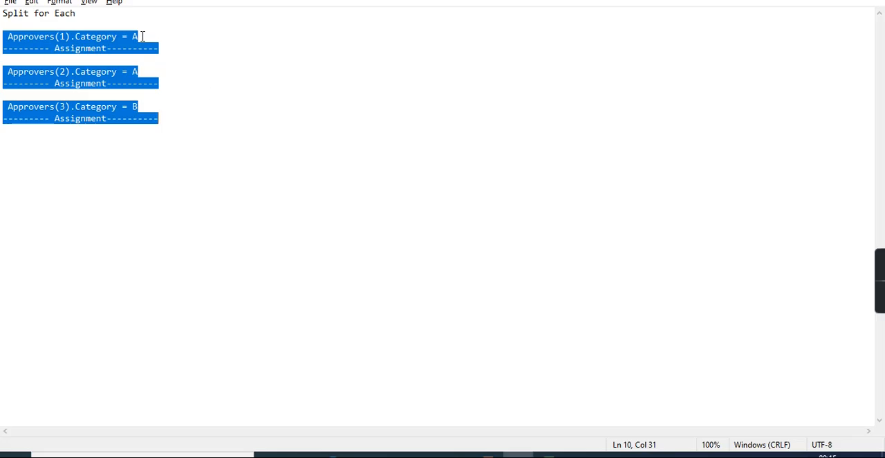
pyautogui.click(140, 36)
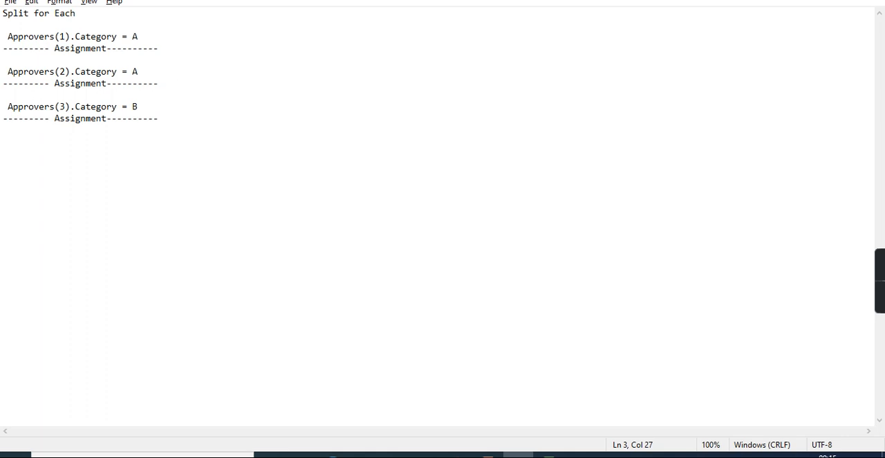
pyautogui.click(192, 115)
pyautogui.press('Return')
pyautogui.press('Return')
pyautogui.press('Return')
pyautogui.press('Return')
pyautogui.write('Asset team')
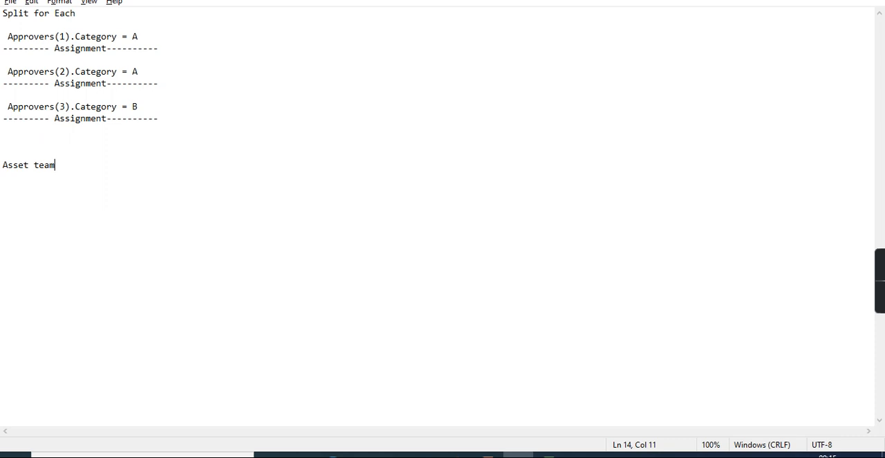
pyautogui.press('Return')
pyautogui.write('Finance Team')
pyautogui.press('Return')
pyautogui.write('HR Team')
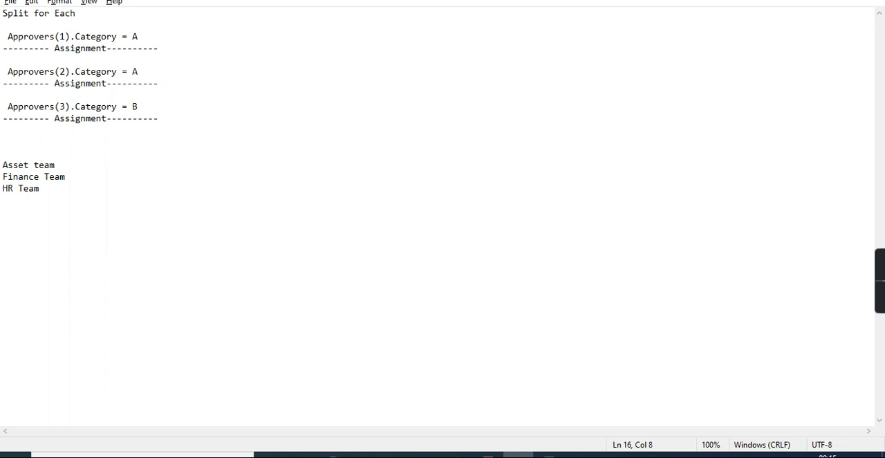
# Insert three more blank lines between the approver entries and the team list.
pyautogui.click(16, 147)
pyautogui.press('Return')
pyautogui.press('Return')
pyautogui.press('Return')
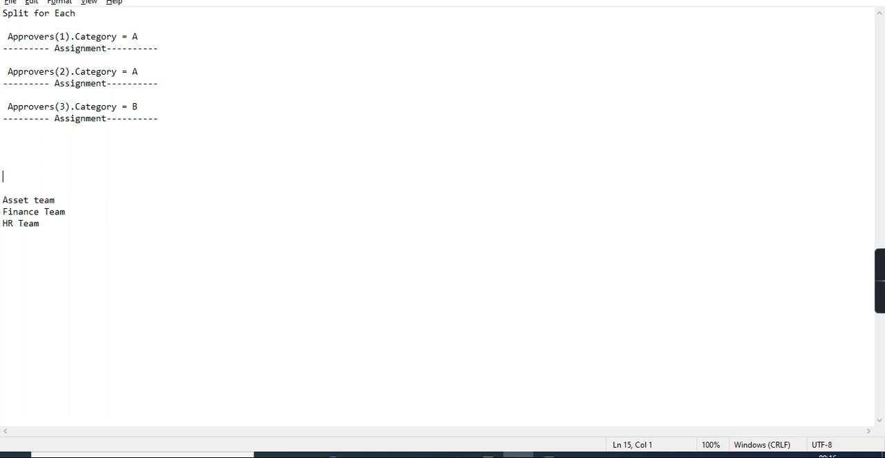
pyautogui.doubleClick(14, 200)
pyautogui.click(14, 200)
pyautogui.press('Home')
# In Dev Studio, review the Split Join's Join options against the Notepad team list and cancel out of its properties.
pyautogui.hotkey('alt', 'Tab')
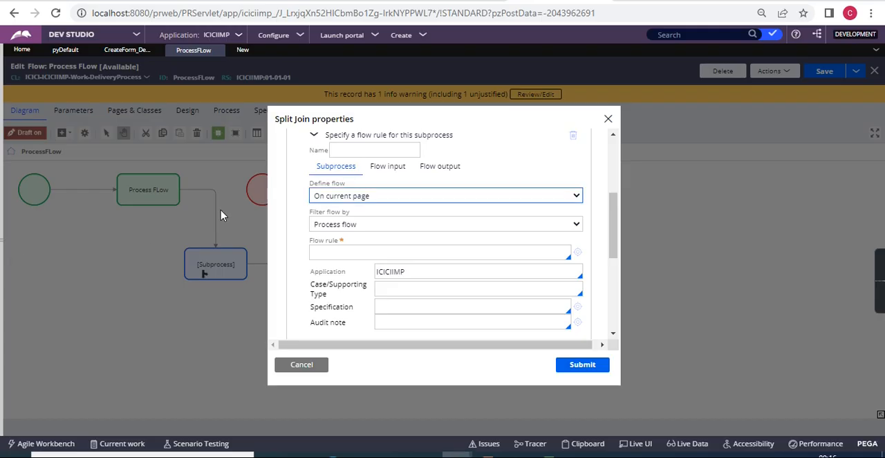
pyautogui.scroll(5, 374, 229)
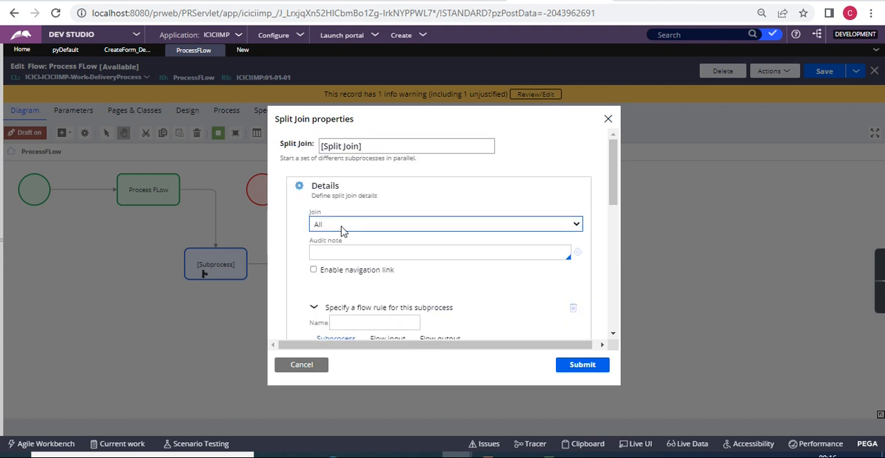
pyautogui.click(348, 226)
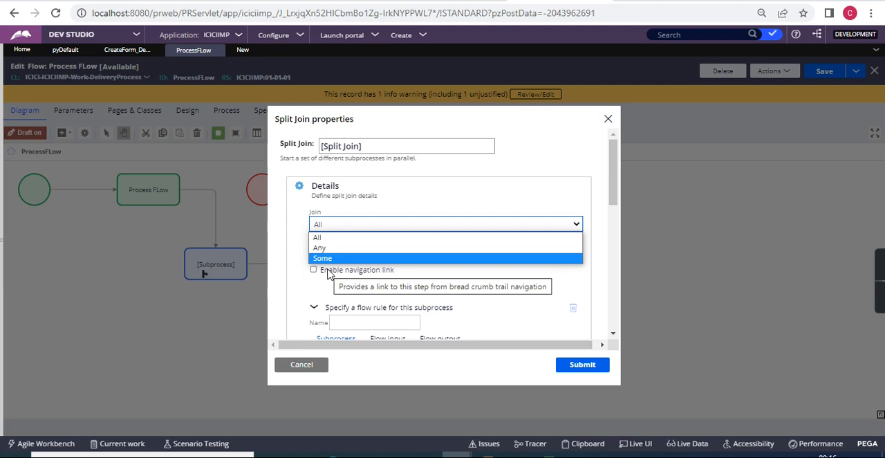
pyautogui.hotkey('alt', 'Tab')
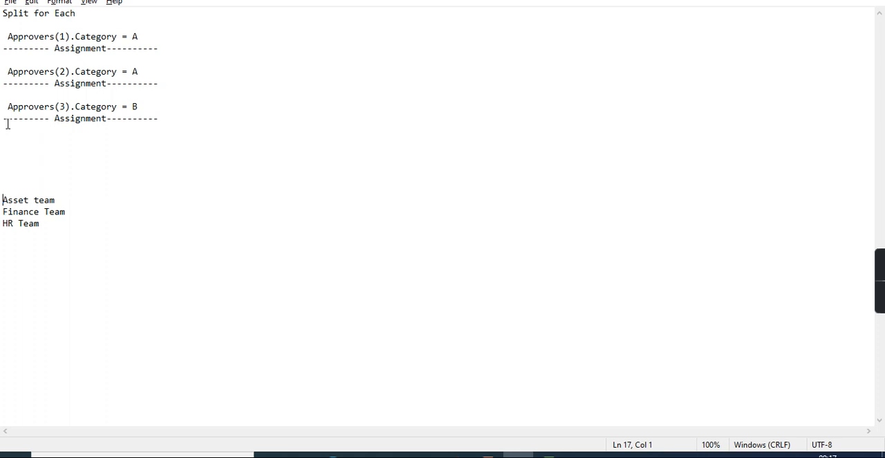
pyautogui.click(92, 236)
pyautogui.hotkey('alt', 'Tab')
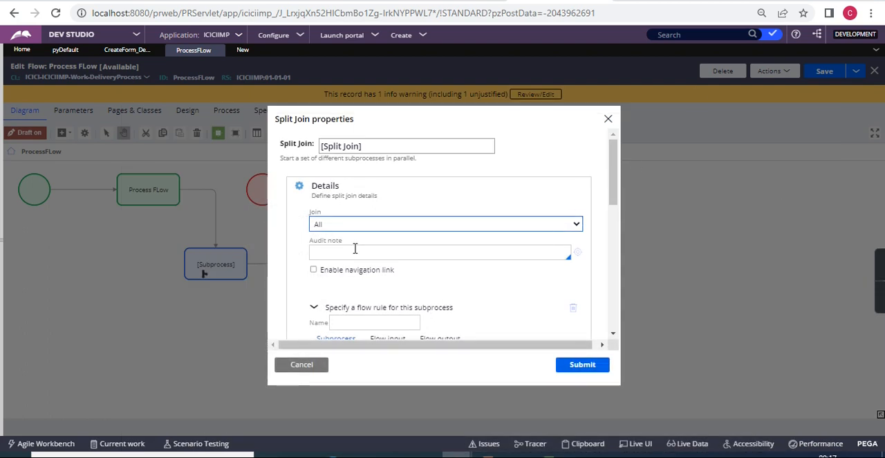
pyautogui.scroll(-5, 354, 248)
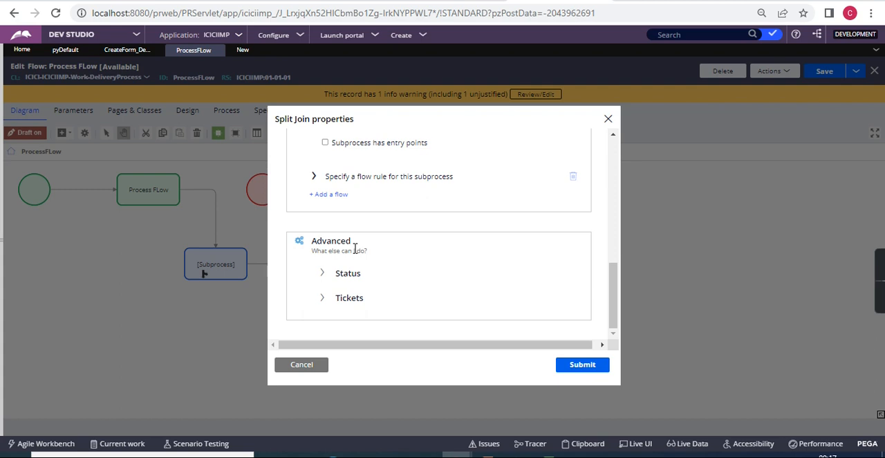
pyautogui.click(305, 368)
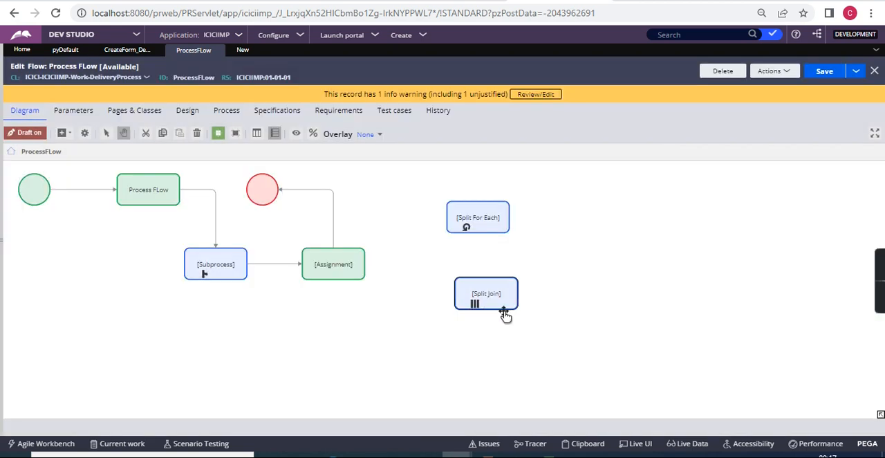
# Switch to Notepad and add a Credit Card line below the Approvers(3) entry.
pyautogui.press('alt')
pyautogui.hotkey('alt', 'Tab')
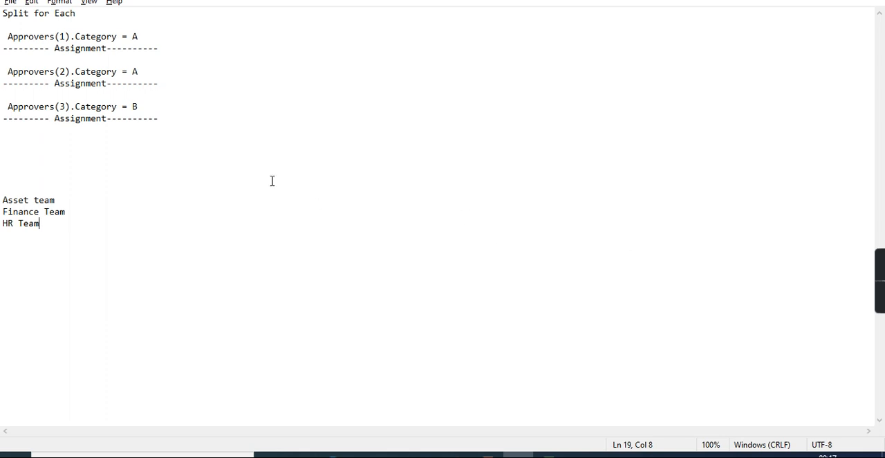
pyautogui.click(29, 140)
pyautogui.write('Credit Card')
pyautogui.press('Return')
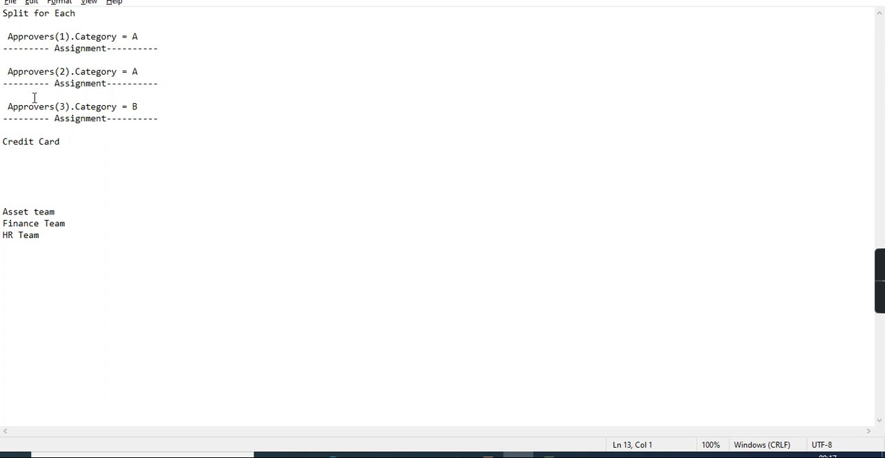
# Move the Credit Card line up to sit between the Split for Each heading and the first approver entry.
pyautogui.moveTo(79, 148); pyautogui.dragTo(13, 130)
pyautogui.hotkey('shift', 'Down')
pyautogui.hotkey('ctrl', 'c')
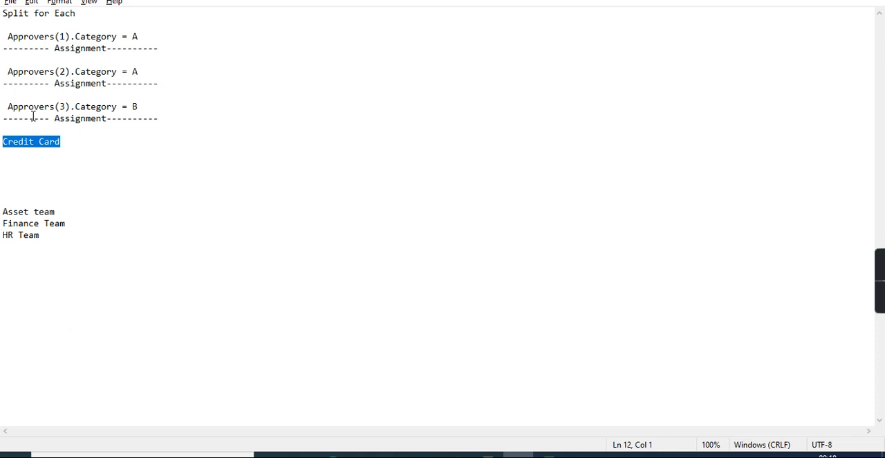
pyautogui.press('Delete')
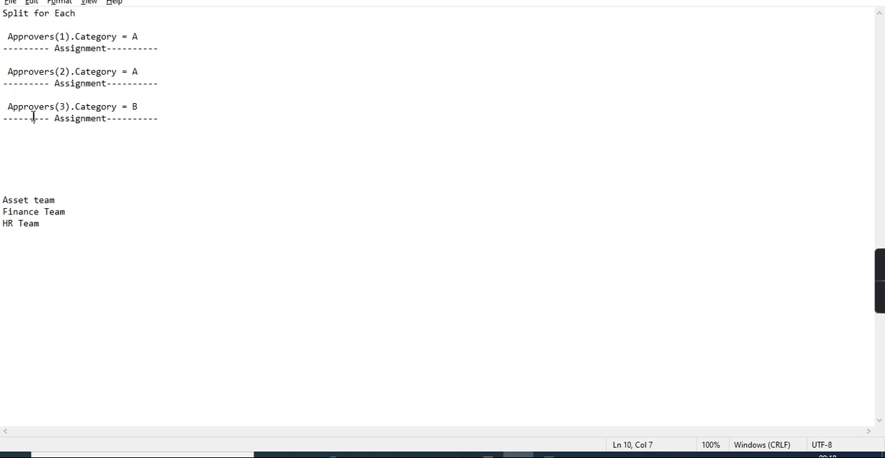
pyautogui.doubleClick(34, 118)
pyautogui.click(6, 24)
pyautogui.press('Return')
pyautogui.press('Return')
pyautogui.press('Up')
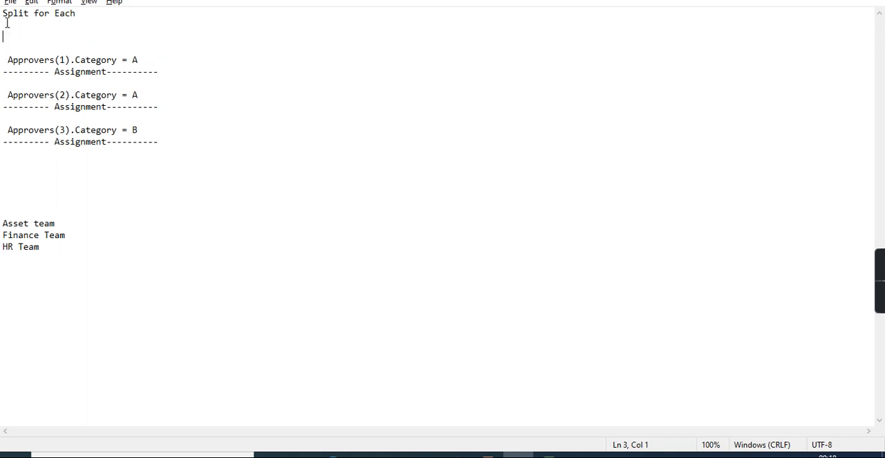
pyautogui.hotkey('ctrl', 'v')
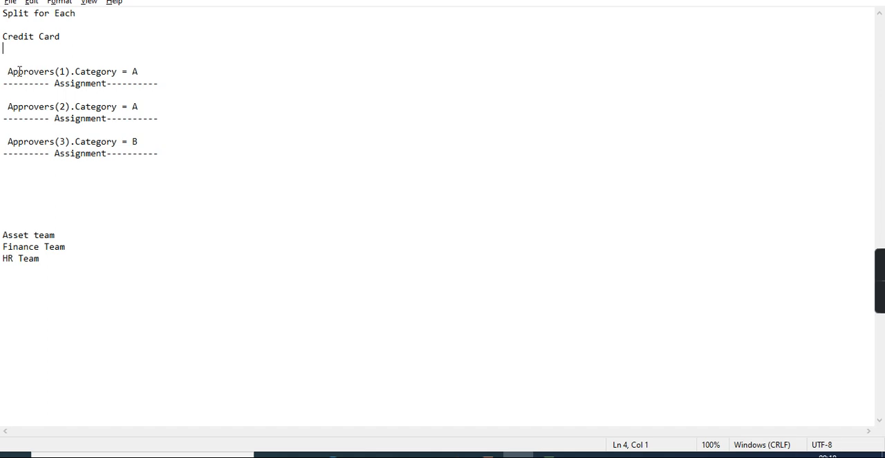
# Indent the three Assignment lines by one space and highlight the whole block of approver entries.
pyautogui.press('Down')
pyautogui.press('Down')
pyautogui.press('Down')
pyautogui.press('Down')
pyautogui.press('Down')
pyautogui.press('Down')
pyautogui.press('Down')
pyautogui.press('Down')
pyautogui.press('Down')
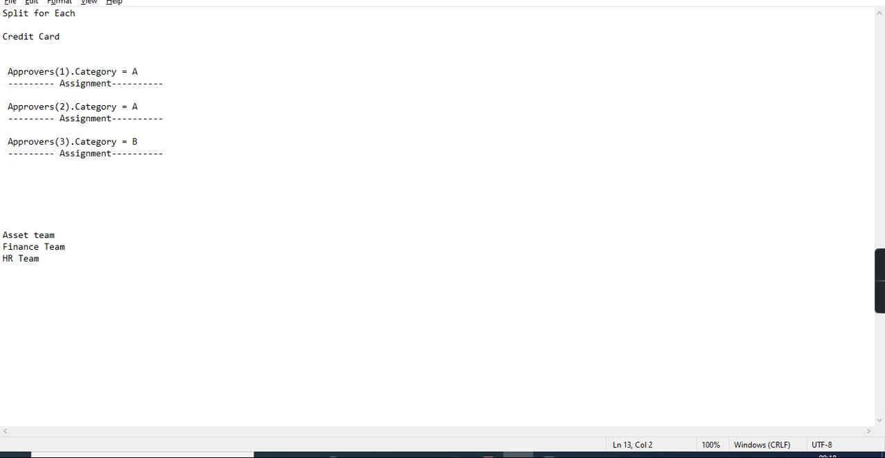
pyautogui.moveTo(8, 66); pyautogui.dragTo(169, 166)
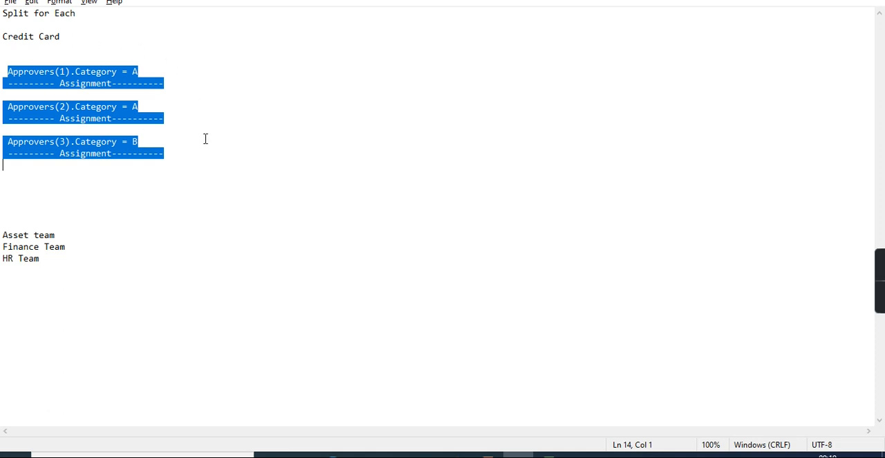
# In Dev Studio, reroute the Assignment's outgoing connector to Split For Each and connect Split For Each to Split Join.
pyautogui.hotkey('alt', 'Tab')
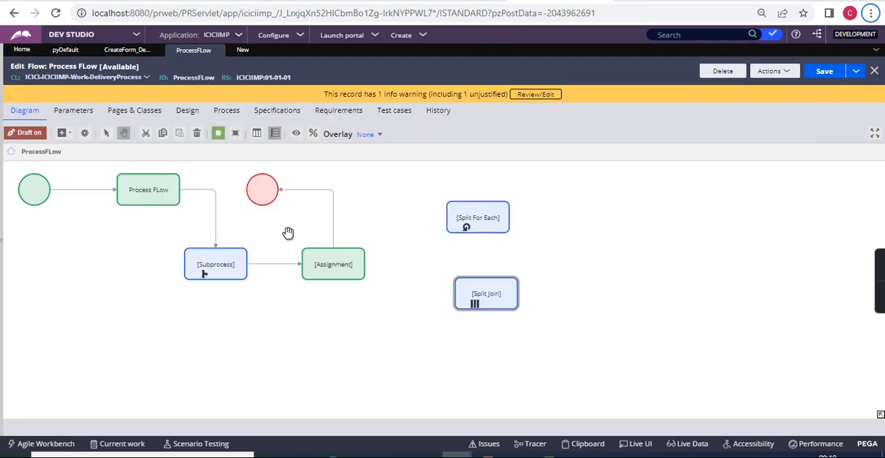
pyautogui.click(332, 207)
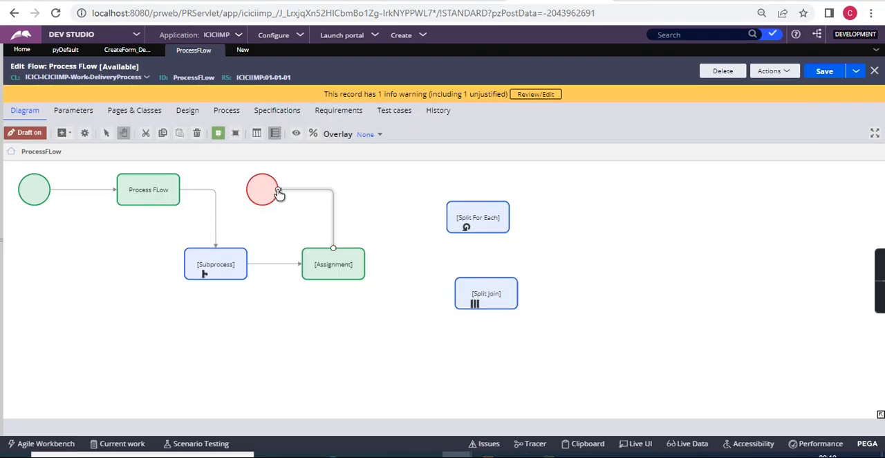
pyautogui.moveTo(279, 196); pyautogui.dragTo(457, 215)
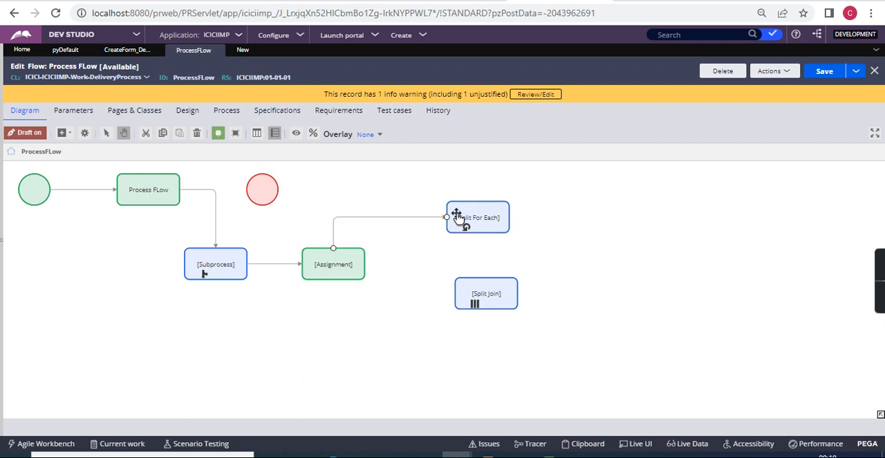
pyautogui.click(509, 220)
pyautogui.moveTo(509, 222); pyautogui.dragTo(510, 304)
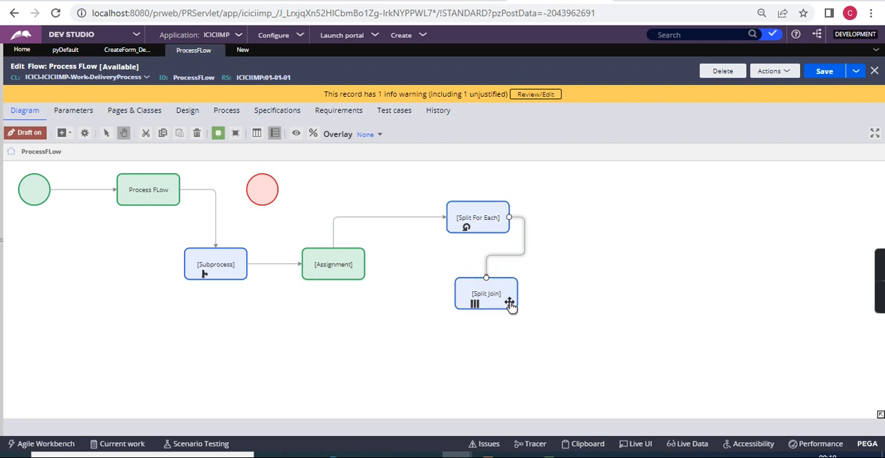
# Check the Credit Card approver entries and team list in Notepad again, and return to the process flow diagram.
pyautogui.click(470, 222)
pyautogui.hotkey('alt', 'Tab')
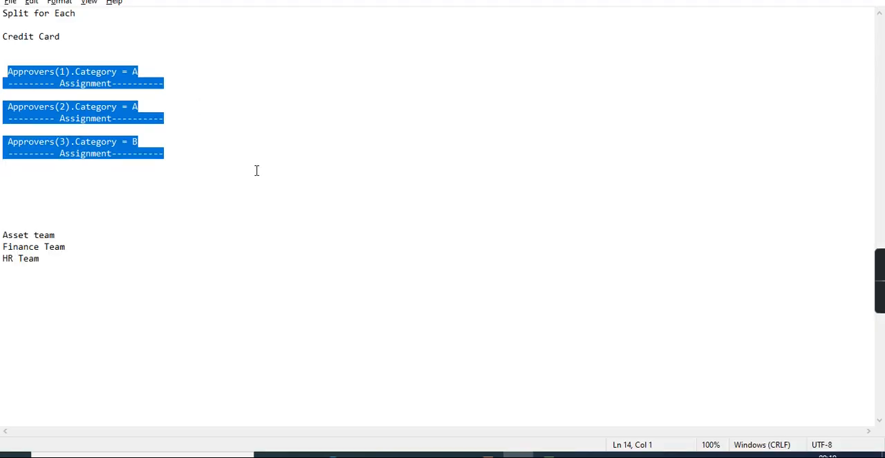
pyautogui.hotkey('alt', 'Tab')
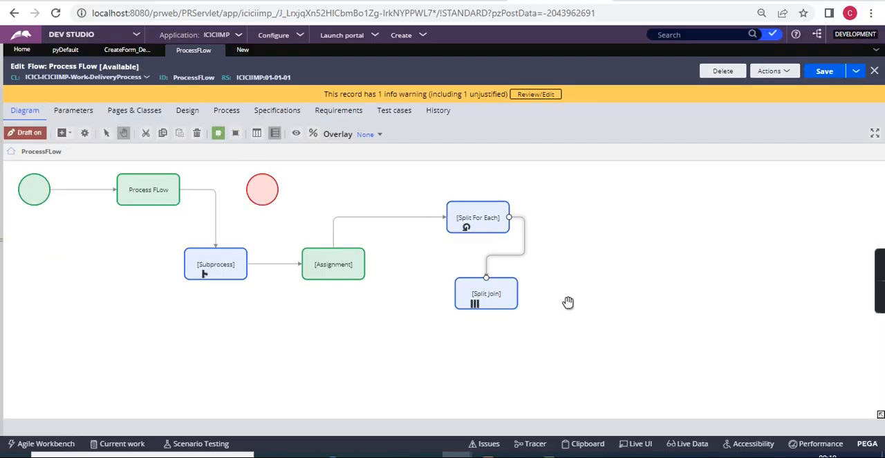
# Switch to the Notepad notes and add a line reading ALL between the Credit Card line and the first approver entry.
pyautogui.click(451, 204)
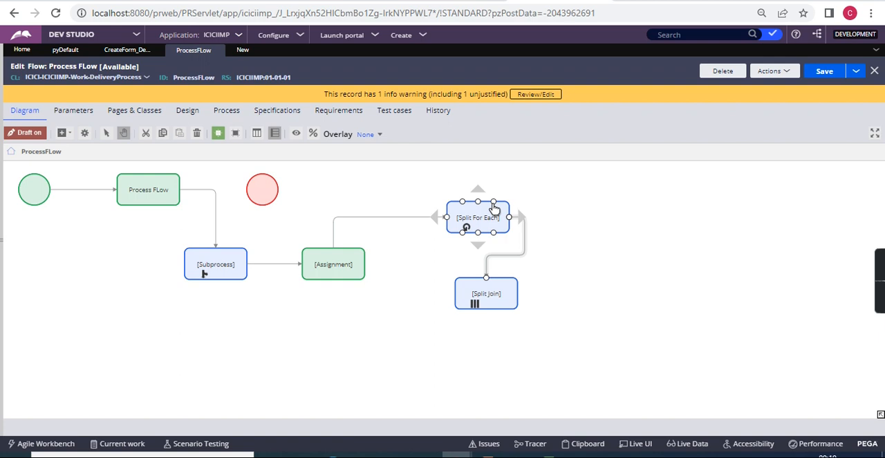
pyautogui.hotkey('alt', 'Tab')
pyautogui.click(213, 130)
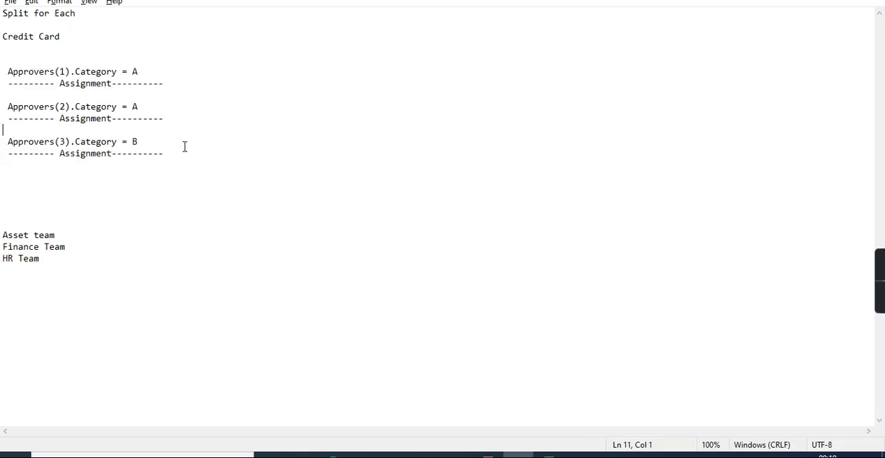
pyautogui.click(13, 57)
pyautogui.write('ALL')
pyautogui.press('Return')
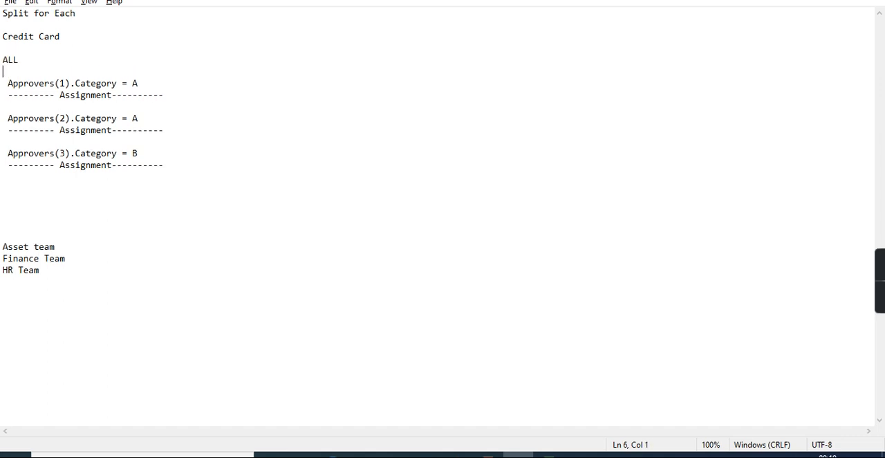
# Replace the word ALL above the approver entries with Iterate.
pyautogui.doubleClick(11, 61)
pyautogui.write('Iterate')
# Delete the second and third approver entries with their Assignment lines, and paste them back below the first entry.
pyautogui.moveTo(173, 170); pyautogui.dragTo(3, 118)
pyautogui.hotkey('ctrl', 'c')
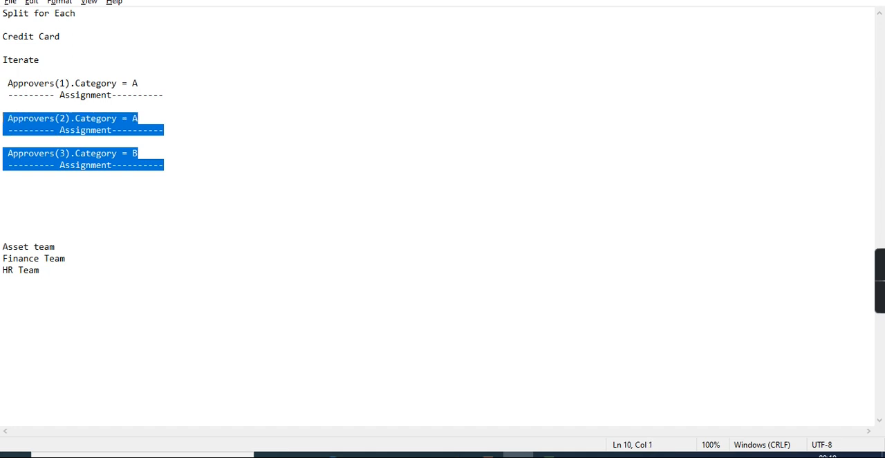
pyautogui.press('Delete')
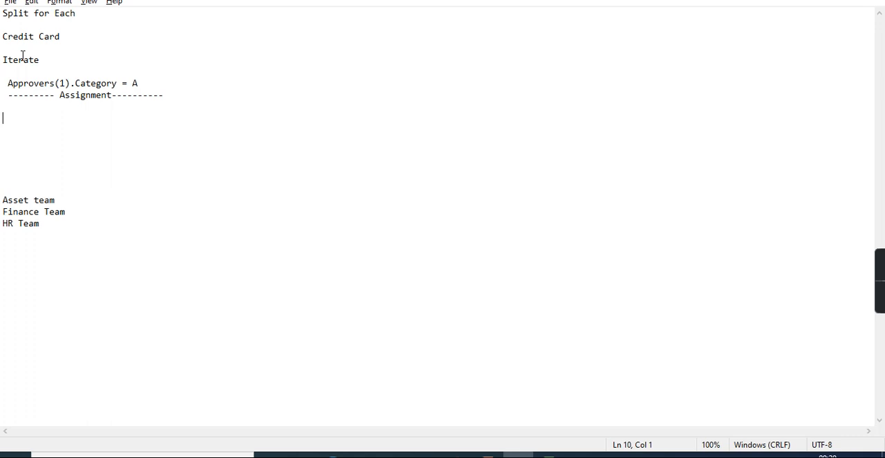
pyautogui.click(196, 99)
pyautogui.press('Return')
pyautogui.press('Return')
pyautogui.hotkey('ctrl', 'v')
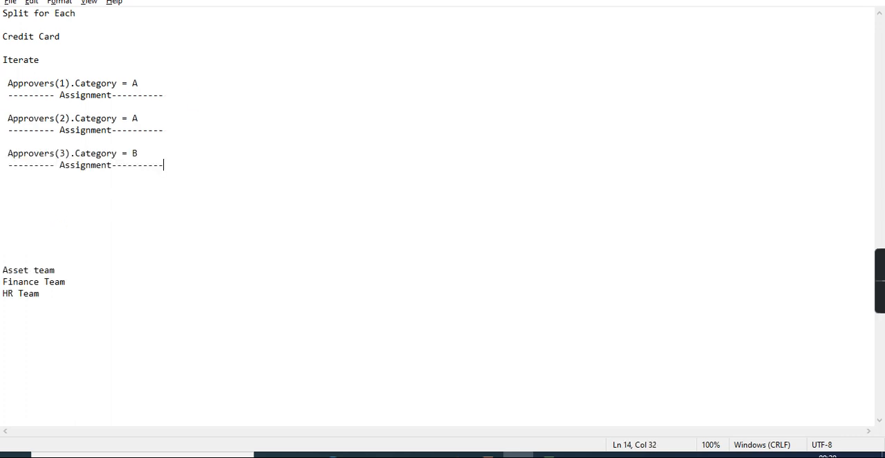
# Delete the third approver entry with its Assignment line, and undo the deletion.
pyautogui.click(194, 154)
pyautogui.moveTo(194, 154); pyautogui.dragTo(122, 154)
pyautogui.moveTo(169, 167); pyautogui.dragTo(2, 154)
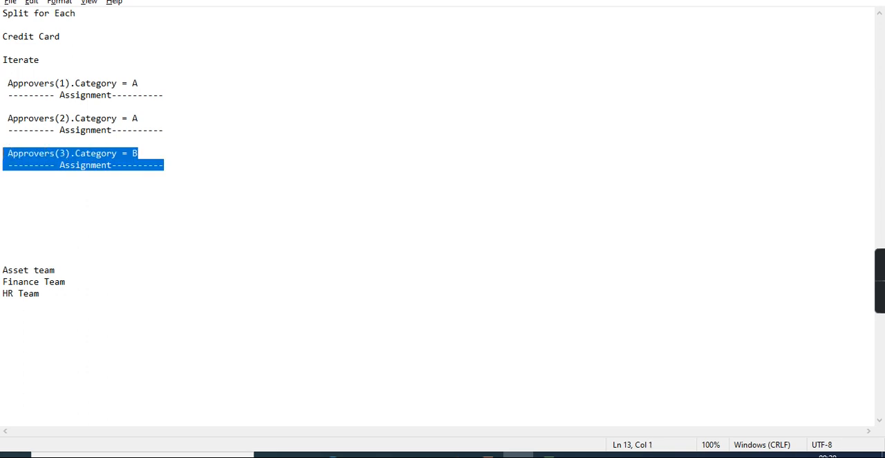
pyautogui.press('Delete')
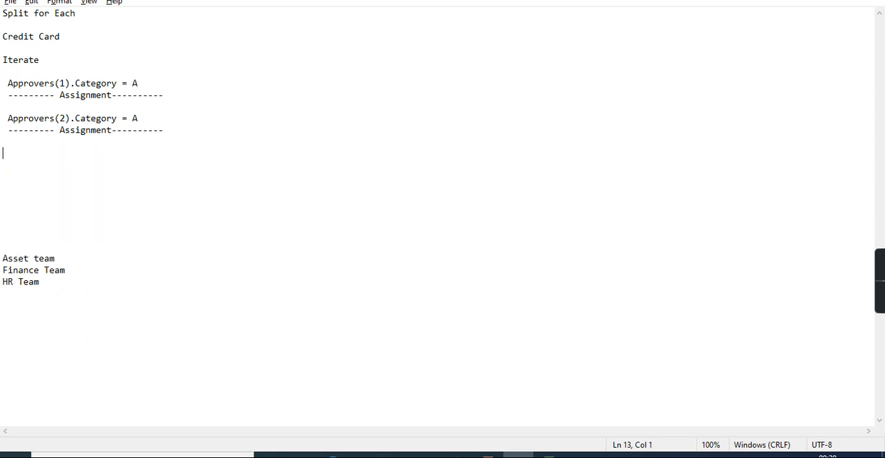
pyautogui.hotkey('ctrl', 'z')
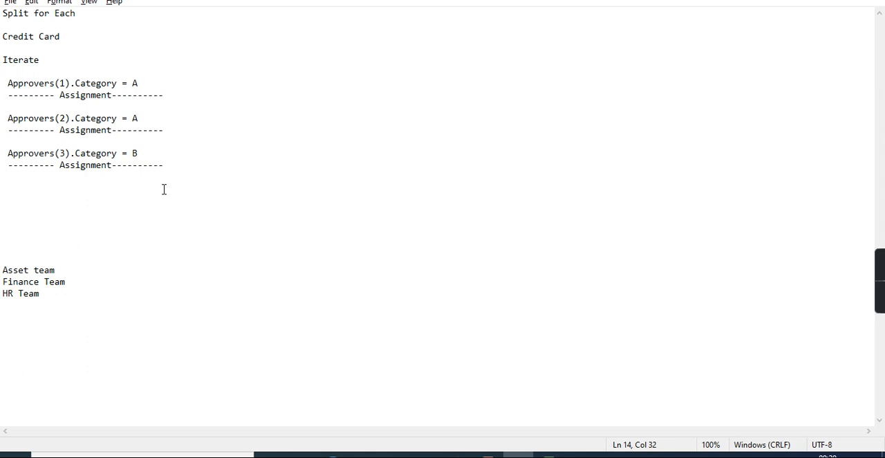
# Glance at the process flow diagram, return to the notes and replace Iterate with Any.
pyautogui.hotkey('alt', 'Tab')
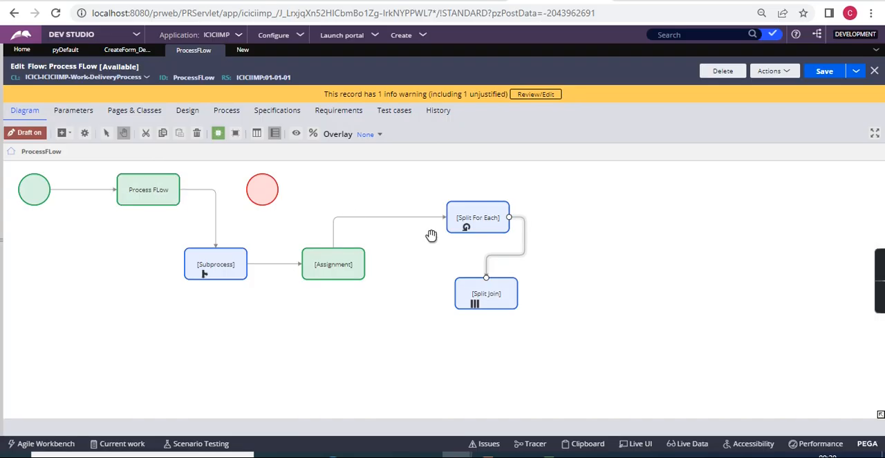
pyautogui.hotkey('alt', 'Tab')
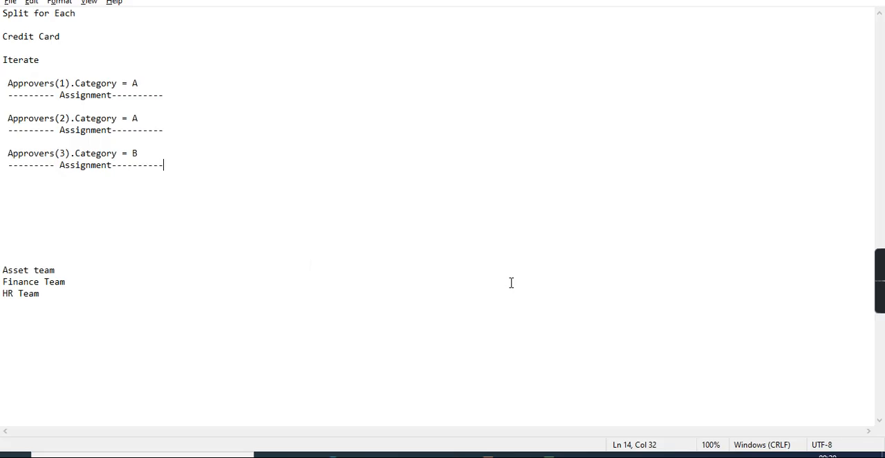
pyautogui.click(23, 60)
pyautogui.doubleClick(23, 60)
pyautogui.write('Any')
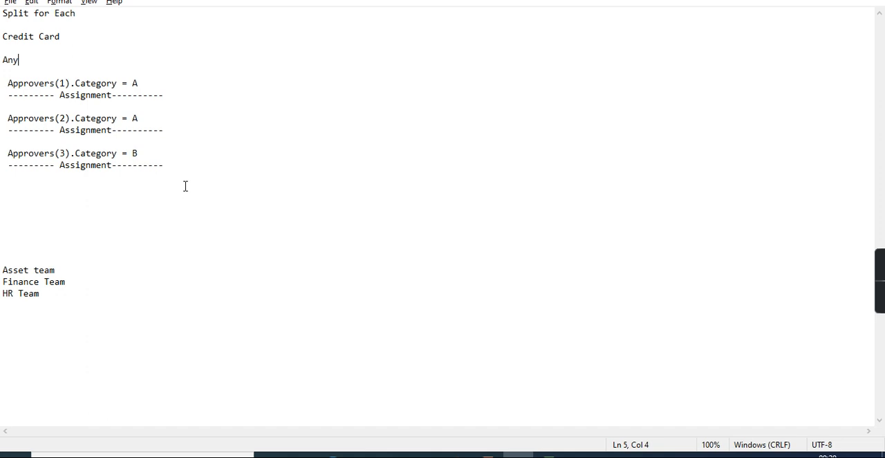
# Review the Split Join and Split For Each shapes in the Dev Studio flow against the approver notes.
pyautogui.hotkey('alt', 'Tab')
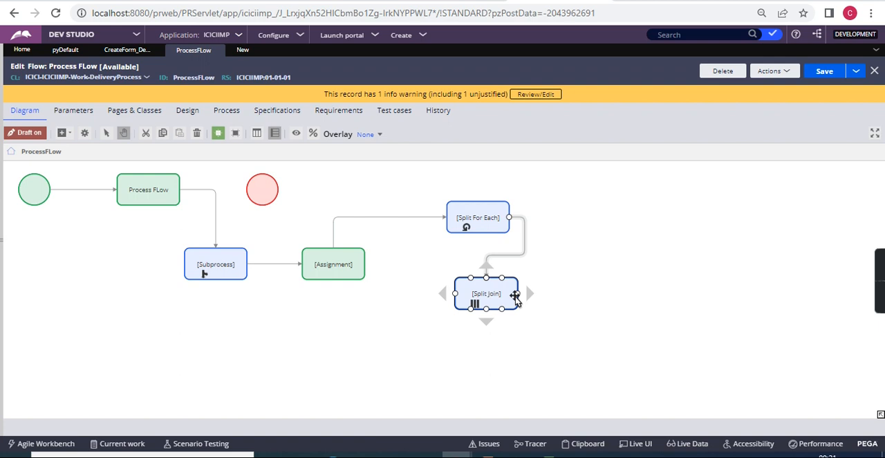
pyautogui.hotkey('alt', 'Tab')
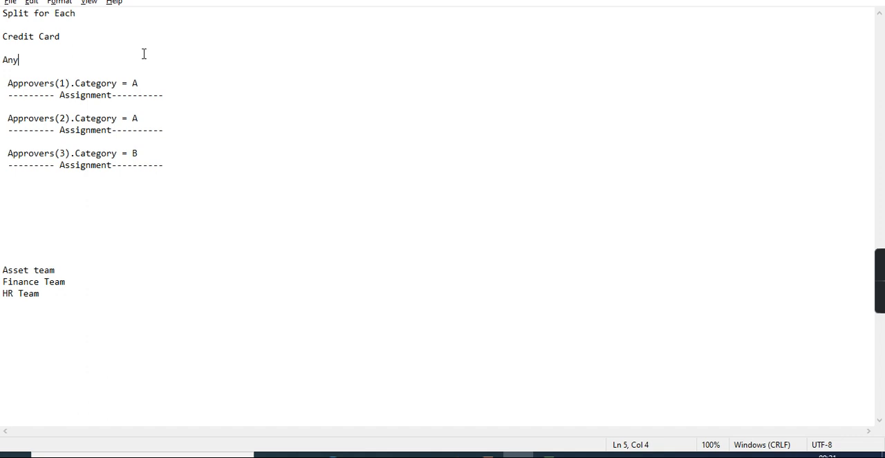
pyautogui.hotkey('alt', 'Tab')
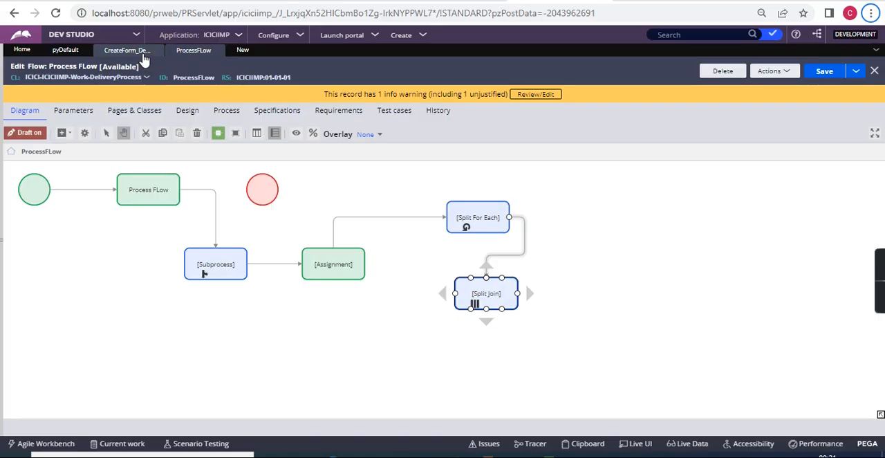
pyautogui.click(484, 219)
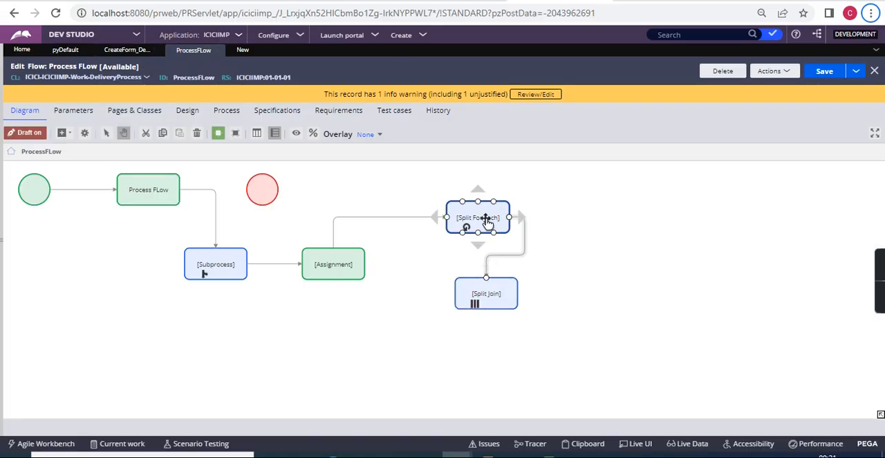
# In Notepad, replace Any with Some above the approver entries and remove one blank line above the team list.
pyautogui.hotkey('alt', 'Tab')
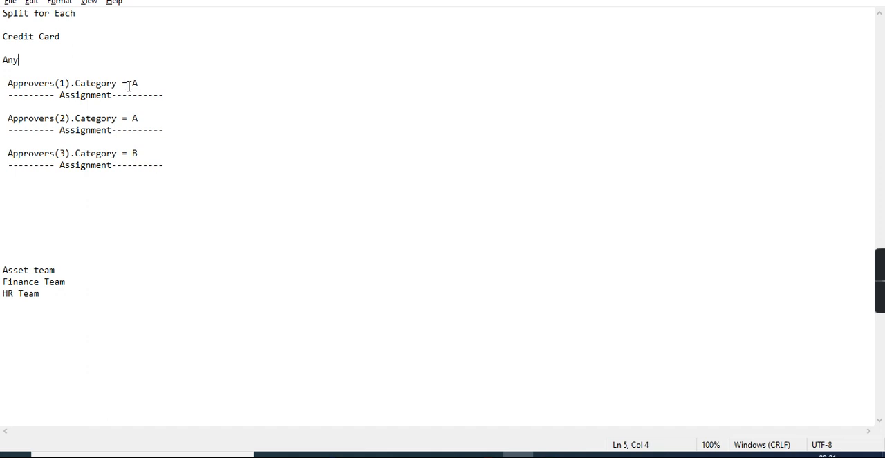
pyautogui.doubleClick(5, 61)
pyautogui.write('Some')
pyautogui.click(95, 201)
pyautogui.click(6, 245)
pyautogui.press('BackSpace')
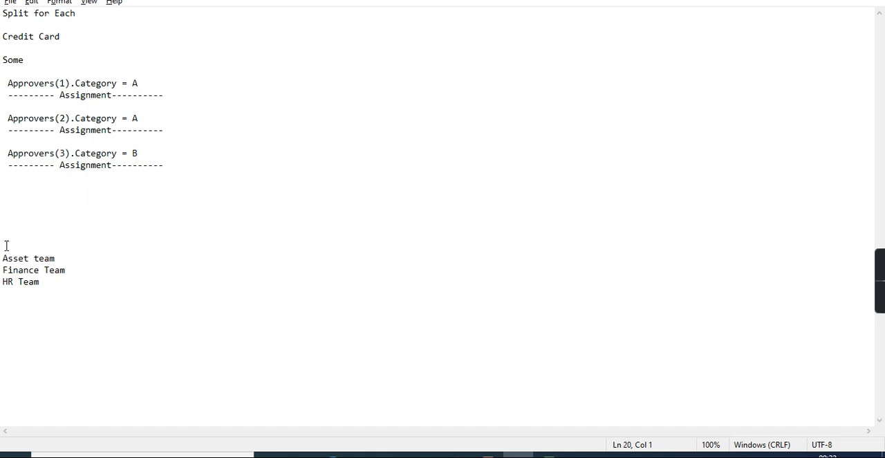
pyautogui.press('Down')
pyautogui.press('Down')
pyautogui.click(9, 33)
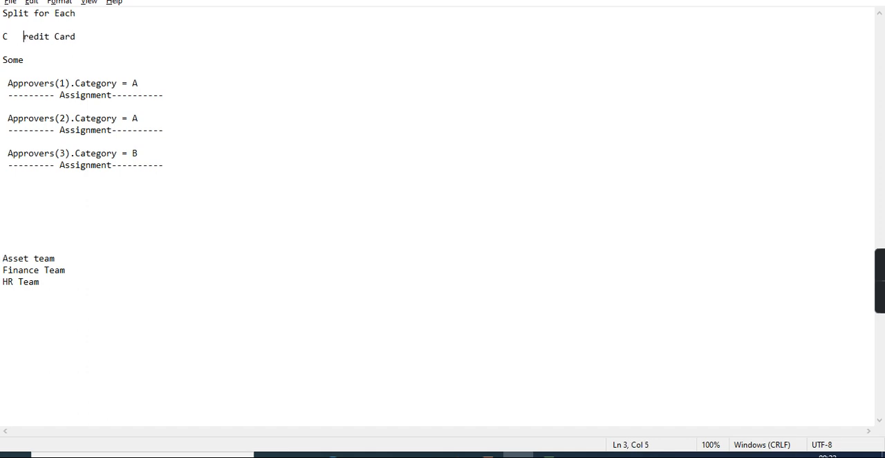
pyautogui.press('BackSpace')
pyautogui.press('BackSpace')
pyautogui.press('BackSpace')
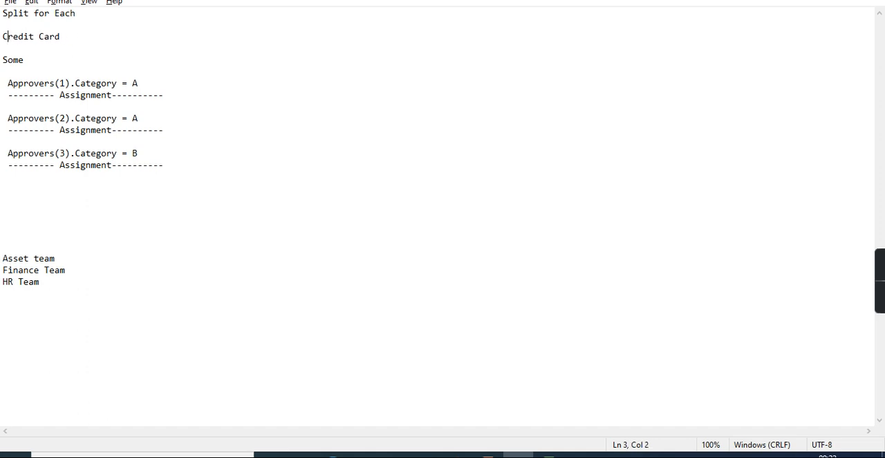
# Indent the Asset team, Finance Team and HR Team lines by five spaces each.
pyautogui.doubleClick(14, 258)
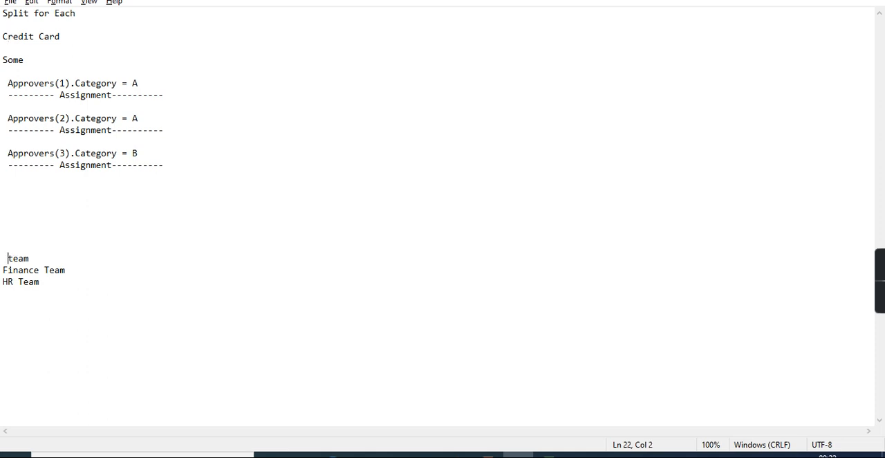
pyautogui.hotkey('ctrl', 'z')
pyautogui.click(3, 258)
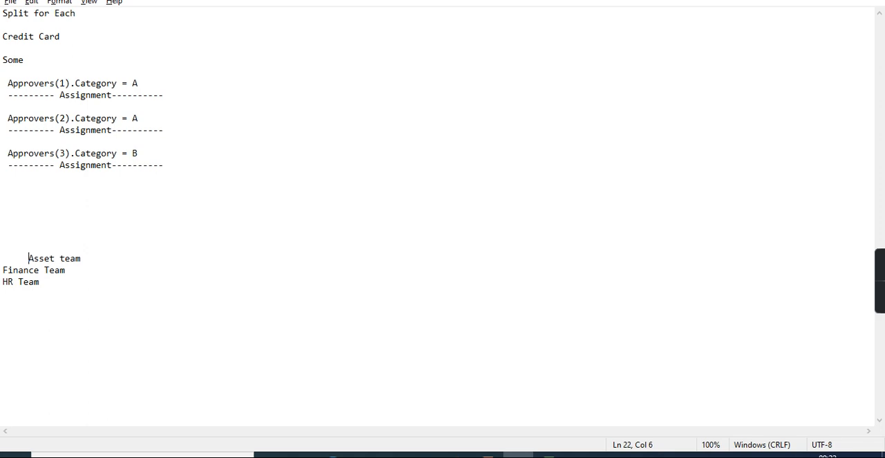
pyautogui.click(3, 270)
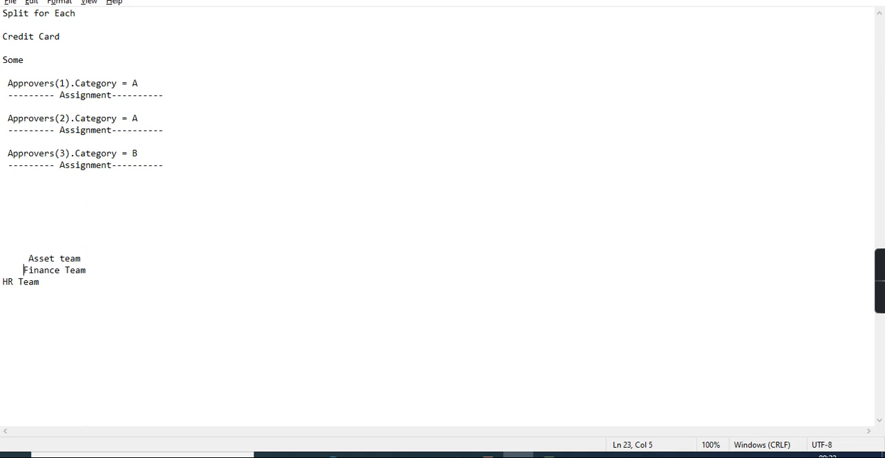
pyautogui.click(3, 281)
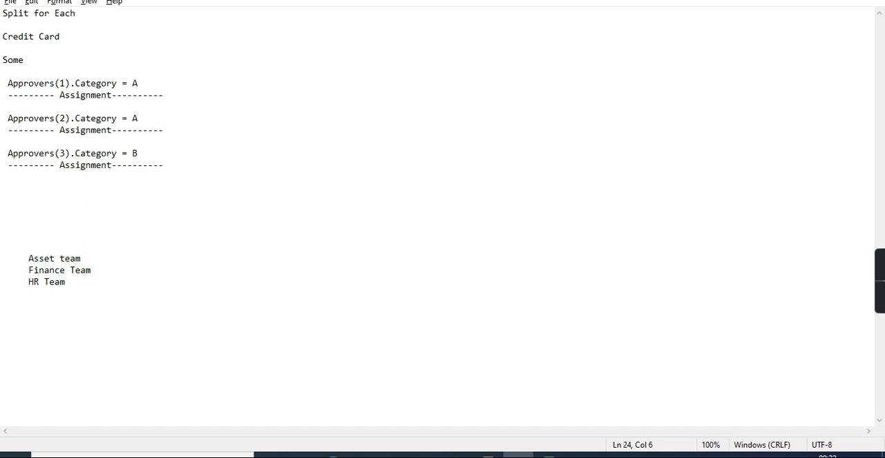
pyautogui.doubleClick(49, 258)
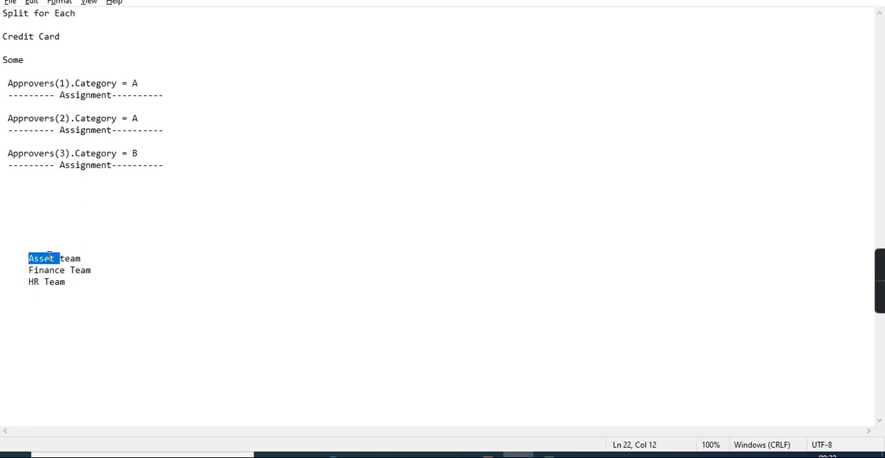
pyautogui.click(69, 288)
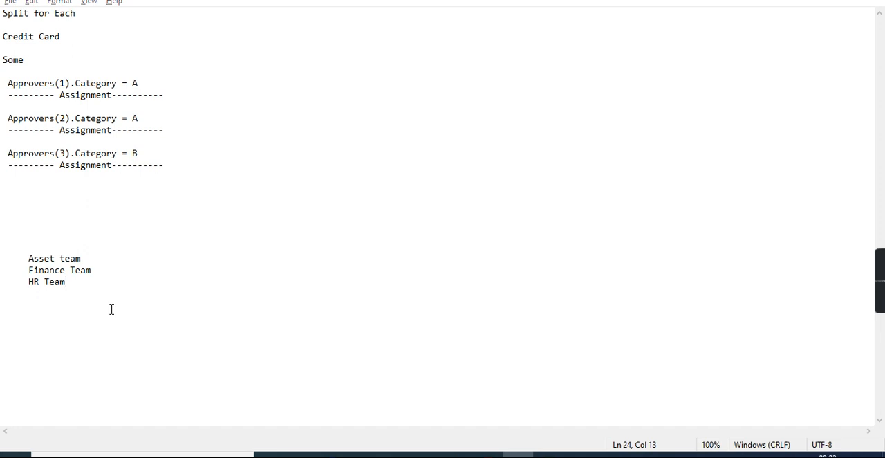
# In Dev Studio, open the Split Join properties, check the Join options keeping All, and cancel the dialog.
pyautogui.hotkey('alt', 'Tab')
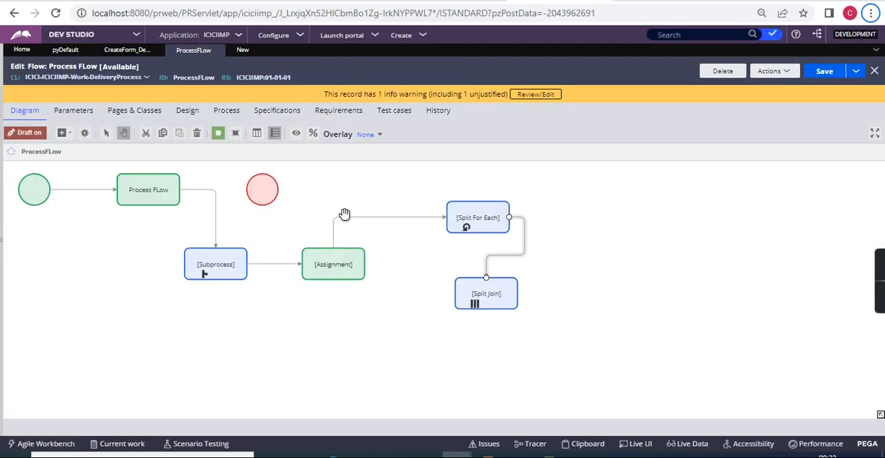
pyautogui.click(468, 295)
pyautogui.doubleClick(487, 299)
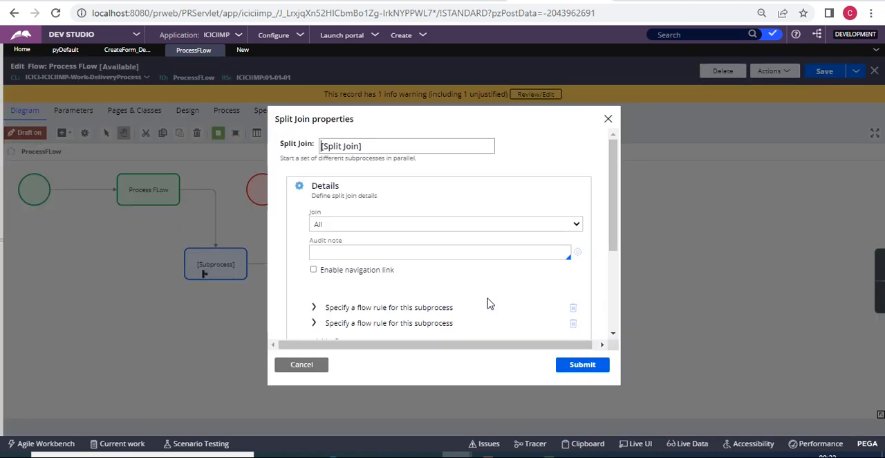
pyautogui.click(417, 224)
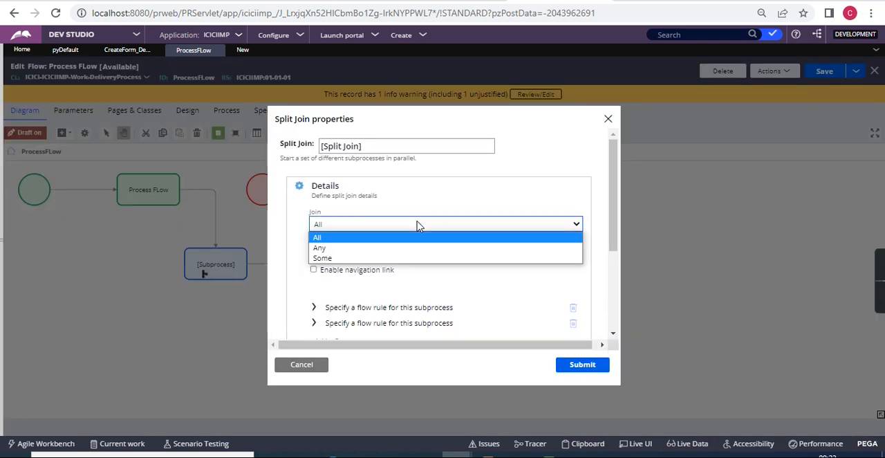
pyautogui.click(345, 239)
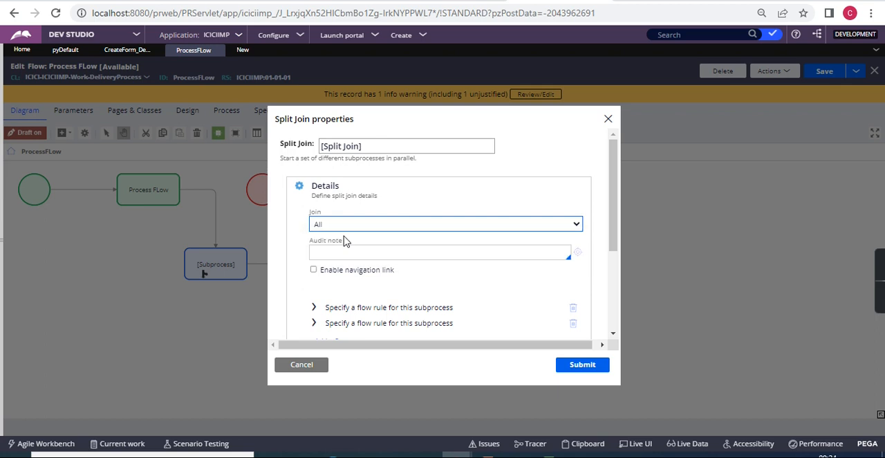
pyautogui.click(299, 369)
pyautogui.click(469, 304)
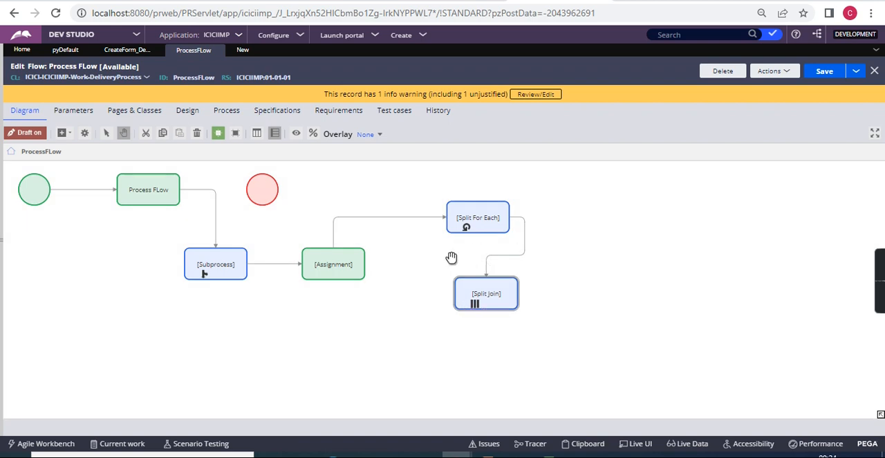
# Add a Change to a stage automation shape to the flow, to the right of Split For Each.
pyautogui.click(66, 136)
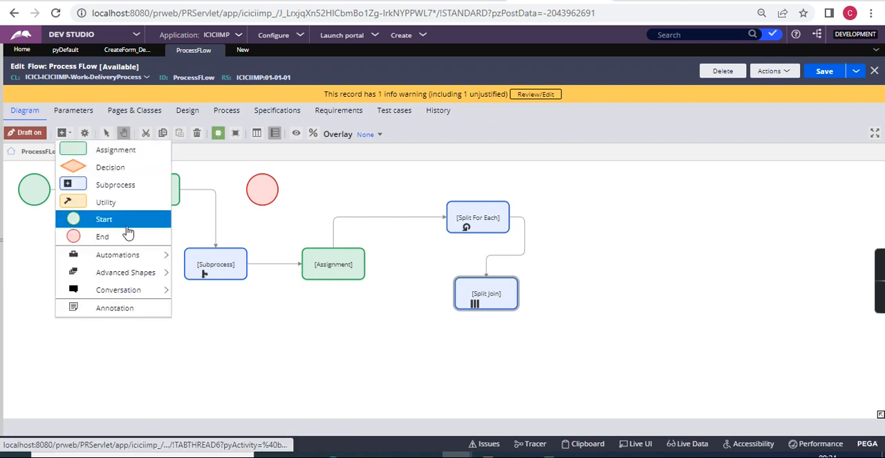
pyautogui.moveTo(127, 260)
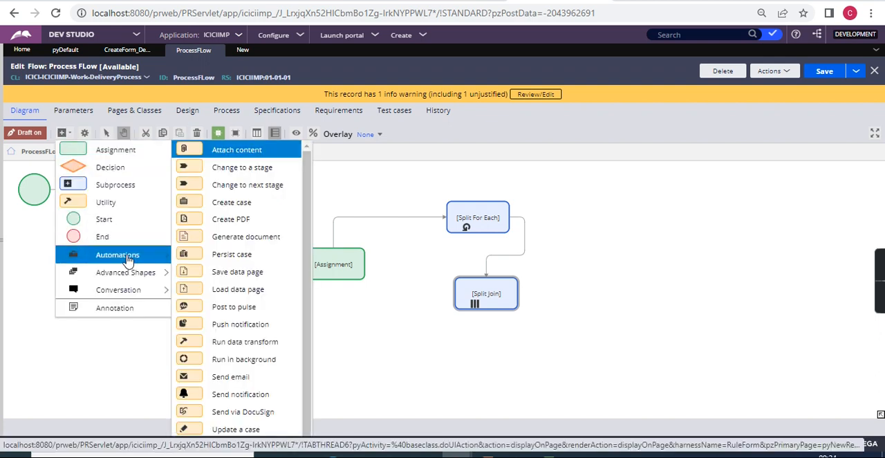
pyautogui.click(230, 174)
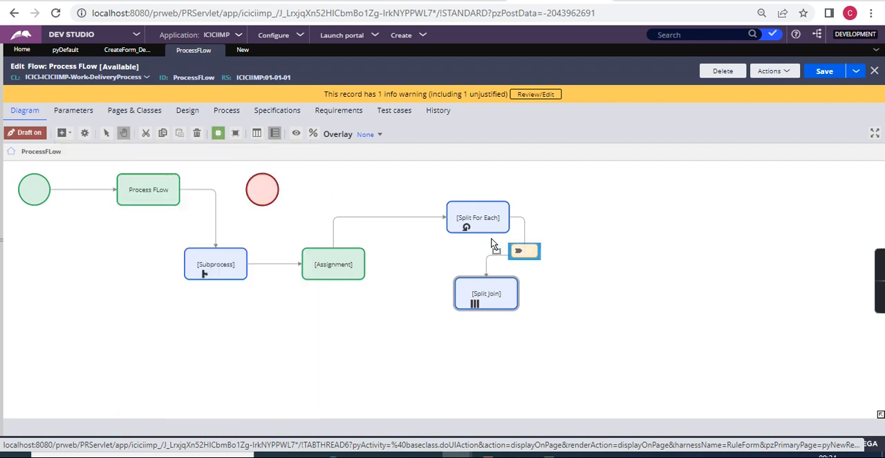
pyautogui.click(609, 208)
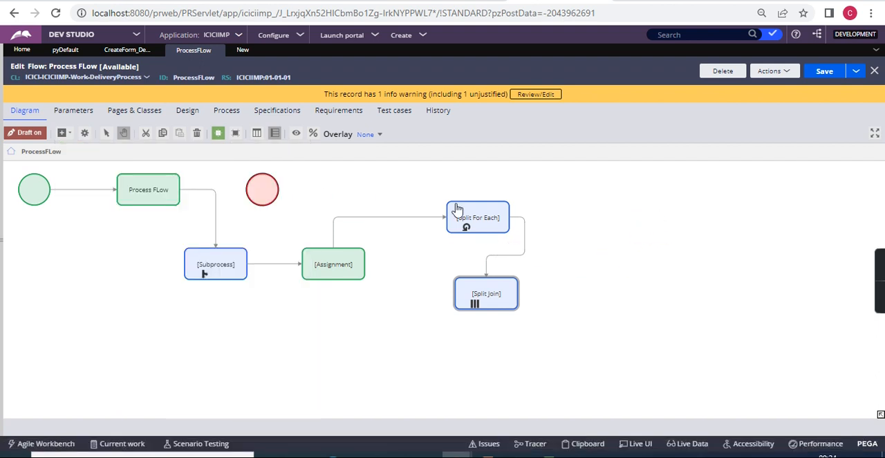
# Add a Change to next stage automation shape to the flow, below the Change to a specific stage shape.
pyautogui.click(70, 134)
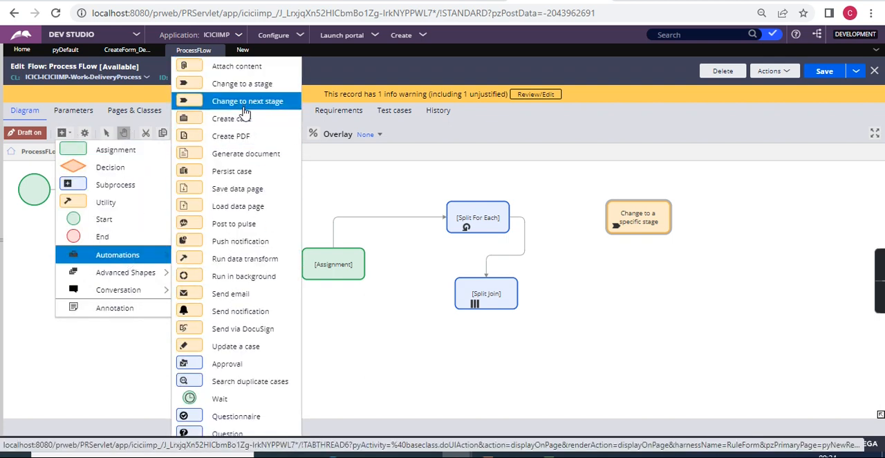
pyautogui.click(270, 102)
pyautogui.click(618, 280)
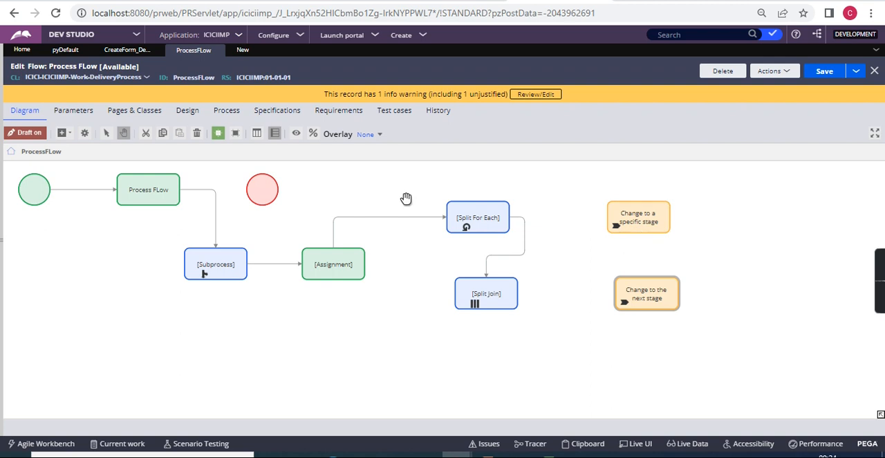
# Review the stages of the Delivery Process case type and the settings of the Owner Approval stage.
pyautogui.click(62, 51)
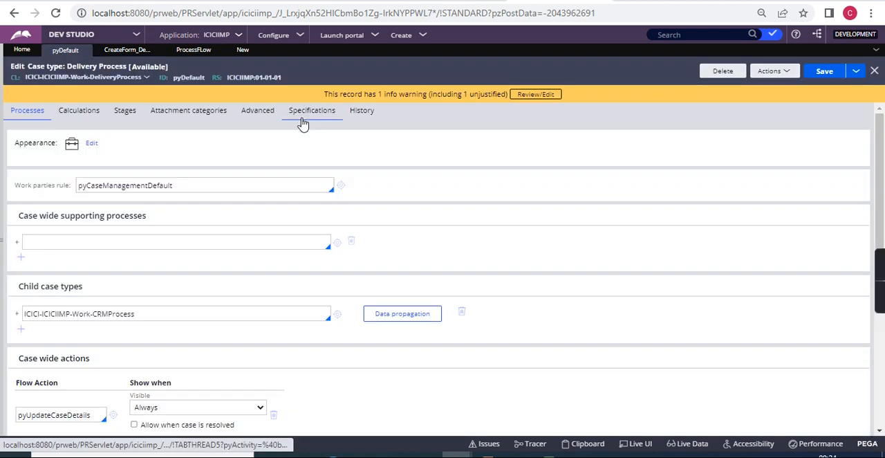
pyautogui.click(126, 113)
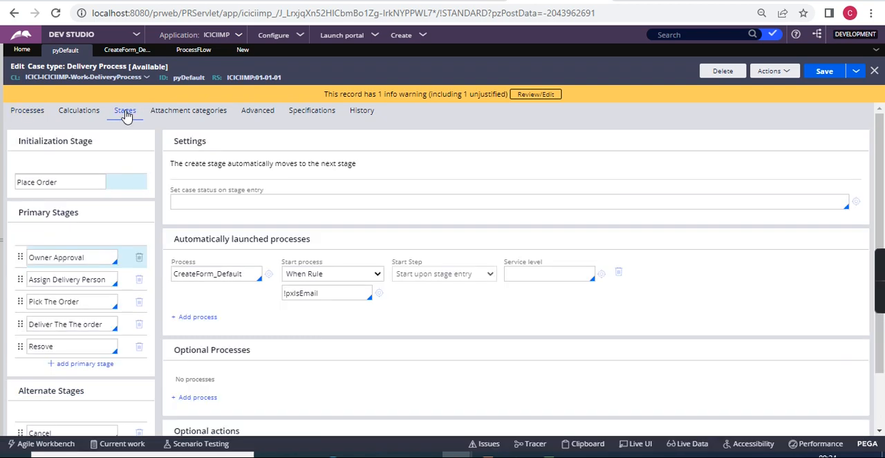
pyautogui.click(92, 259)
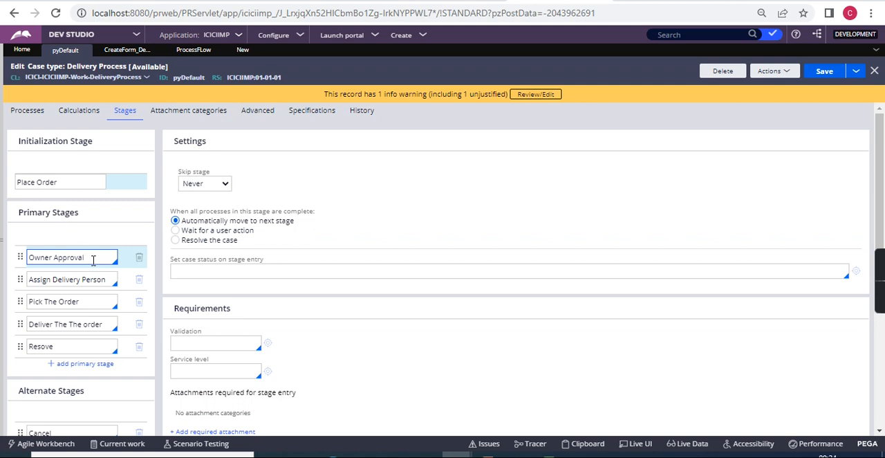
pyautogui.scroll(-2, 93, 259)
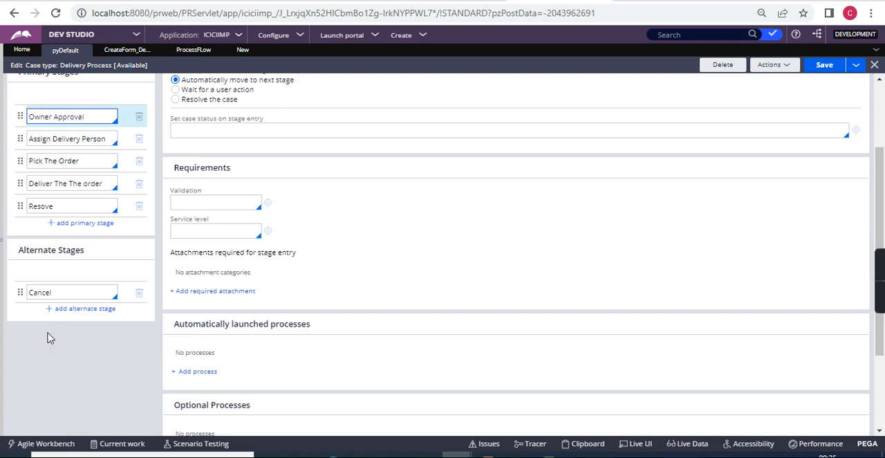
# In the process flow, set the stage of the Change to a specific stage shape to Cancel and submit its properties.
pyautogui.click(237, 52)
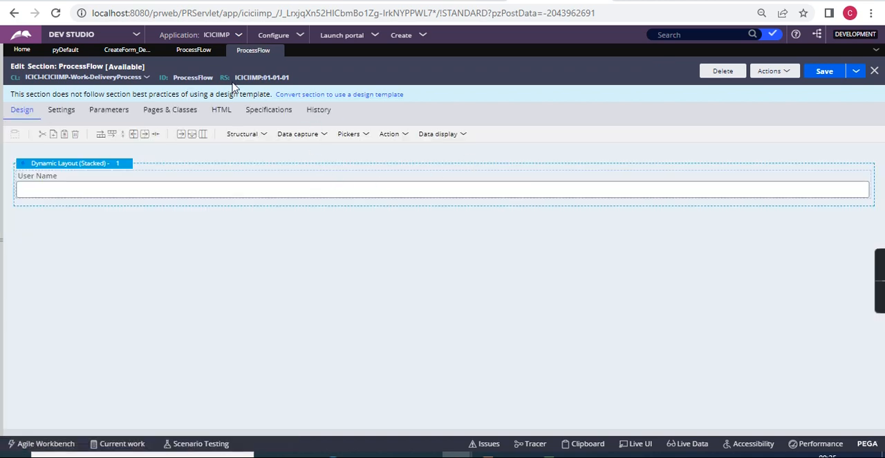
pyautogui.click(193, 50)
pyautogui.click(633, 221)
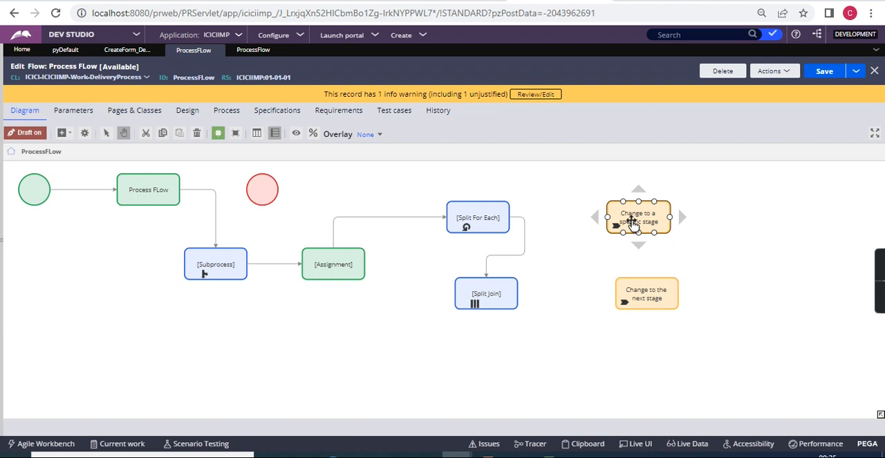
pyautogui.doubleClick(633, 222)
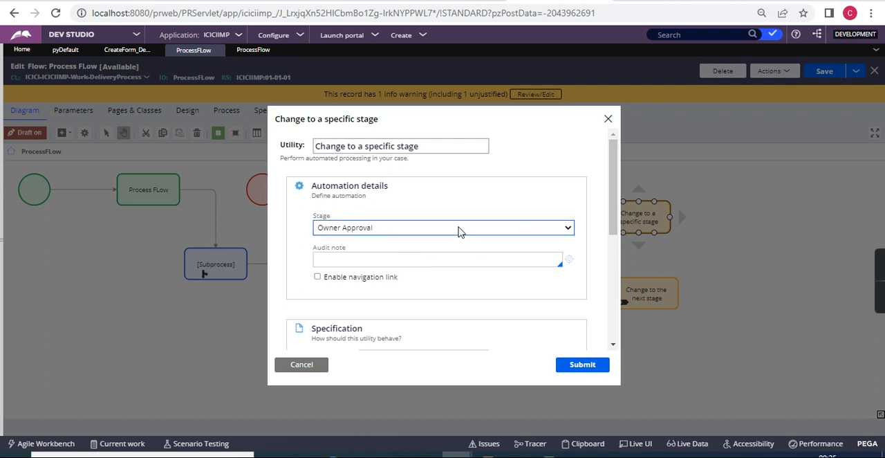
pyautogui.click(460, 232)
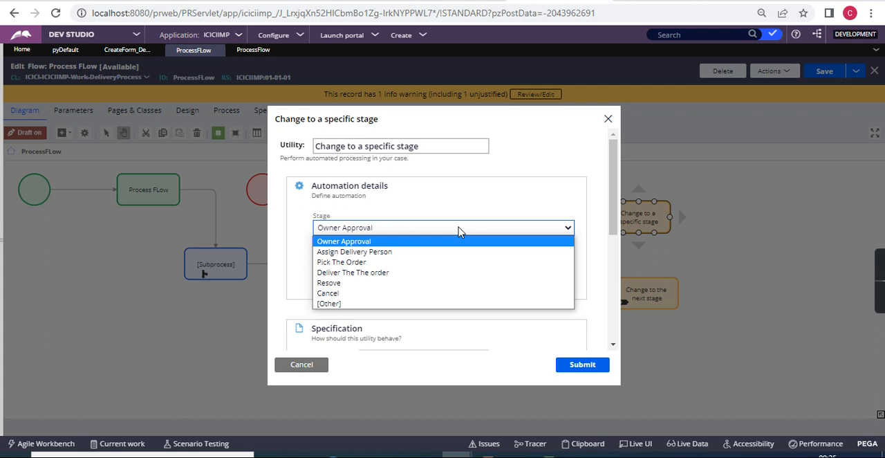
pyautogui.click(424, 294)
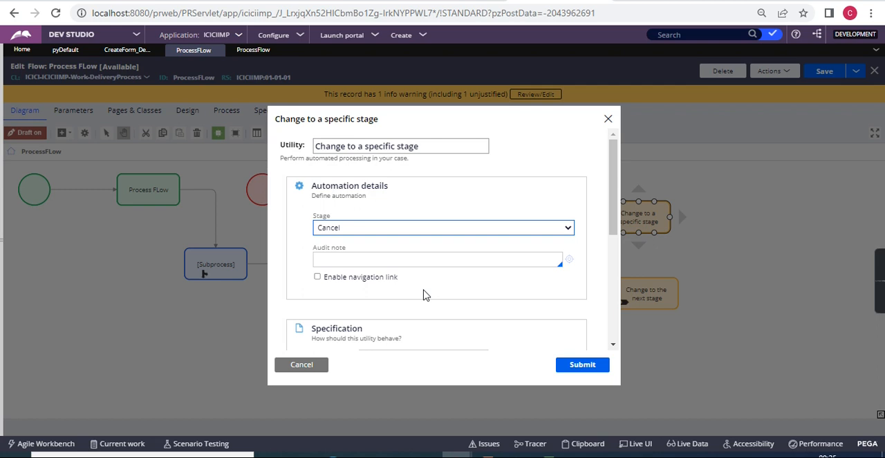
pyautogui.scroll(-3, 425, 294)
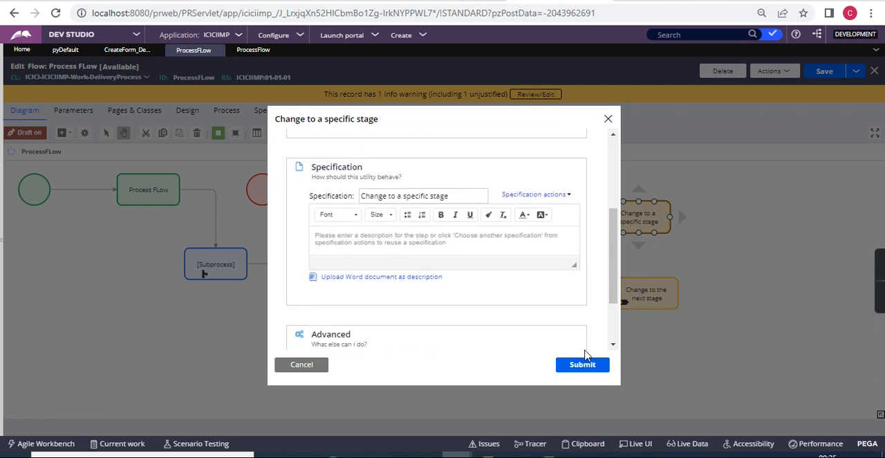
pyautogui.click(582, 369)
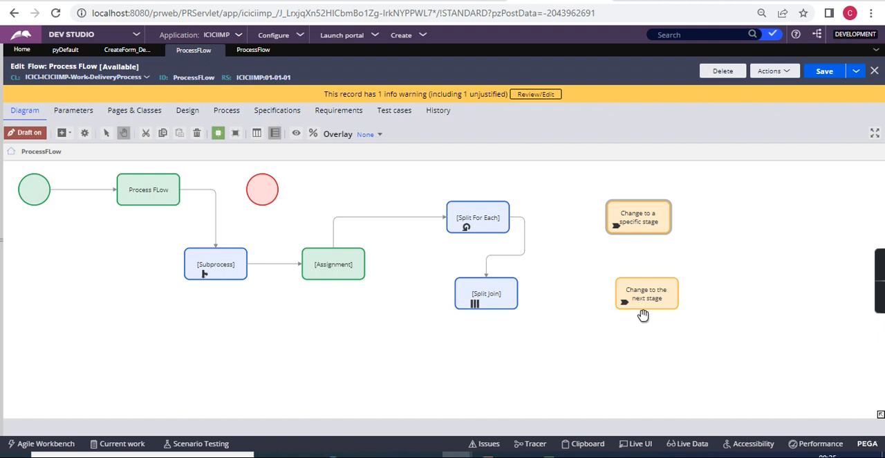
# Reopen the properties of the Change to a specific stage shape and try to search the rules for pxchnagestage.
pyautogui.click(650, 217)
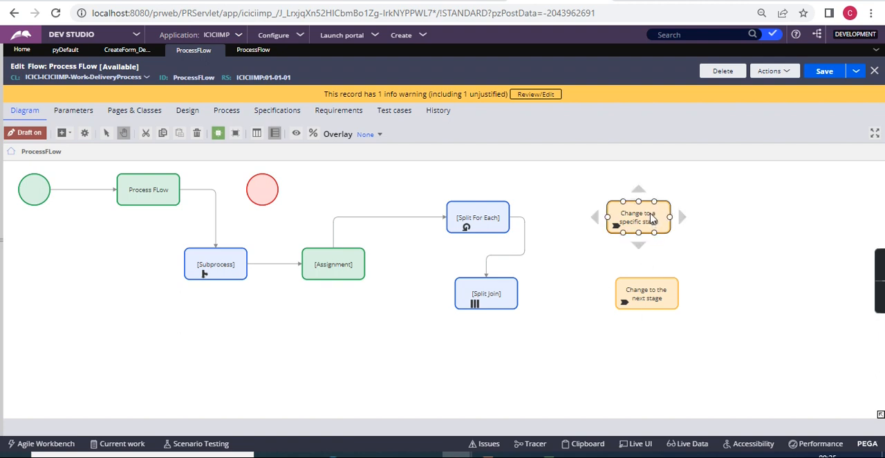
pyautogui.doubleClick(650, 217)
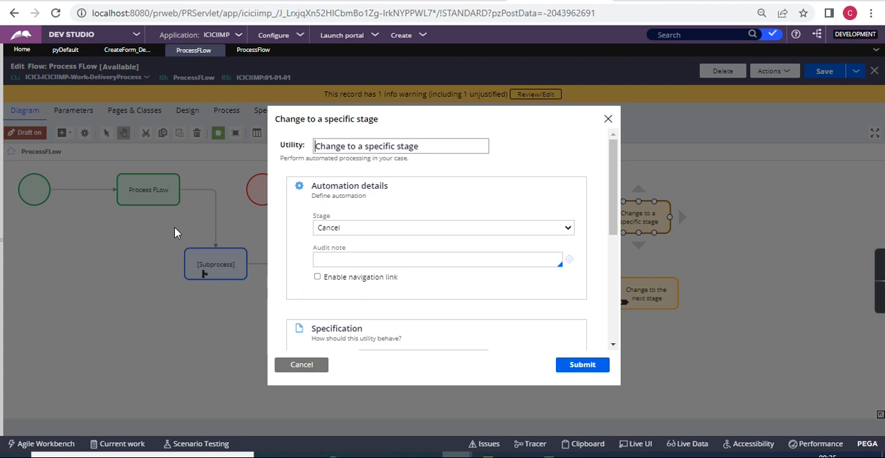
pyautogui.click(692, 33)
pyautogui.write('pxc')
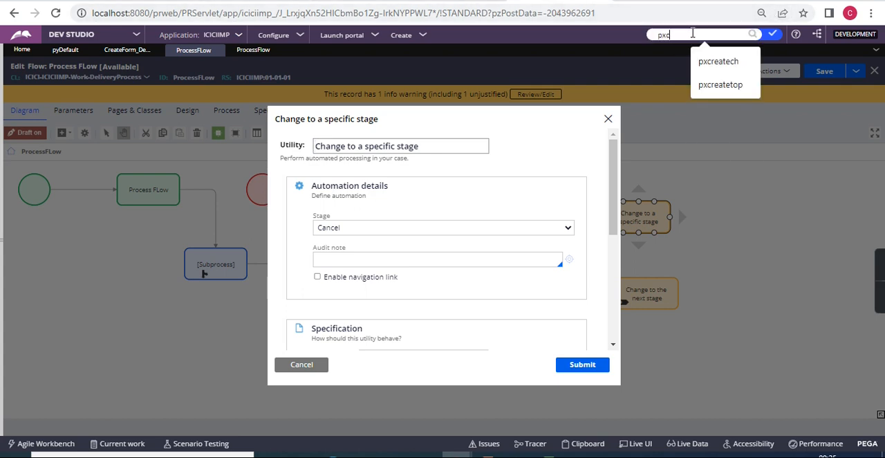
pyautogui.write('hnagestage')
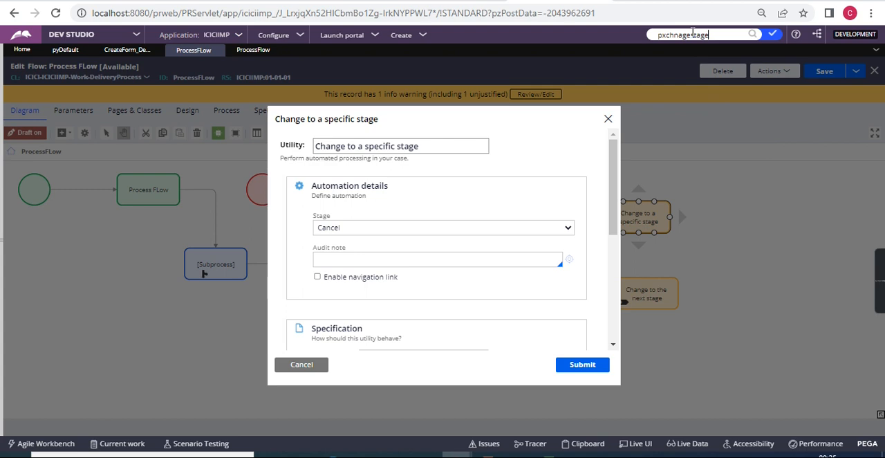
pyautogui.press('Return')
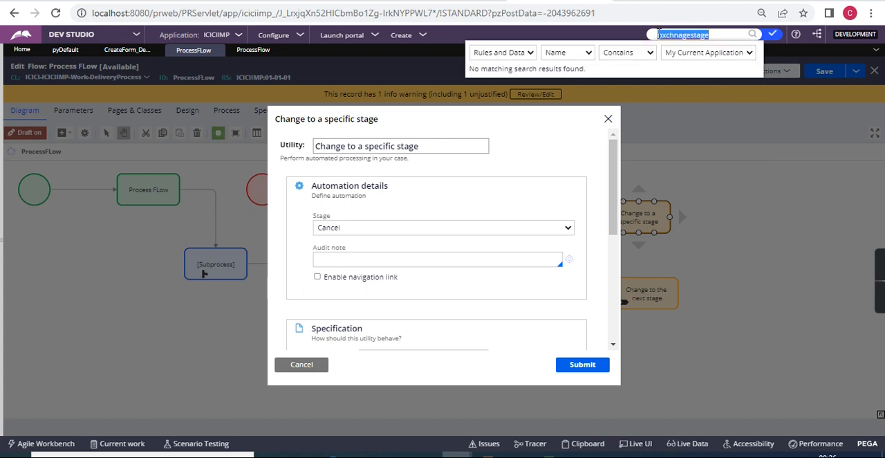
# Search the rules for pxchangesta and expand the details of the pxChangeStage activity.
pyautogui.write('px')
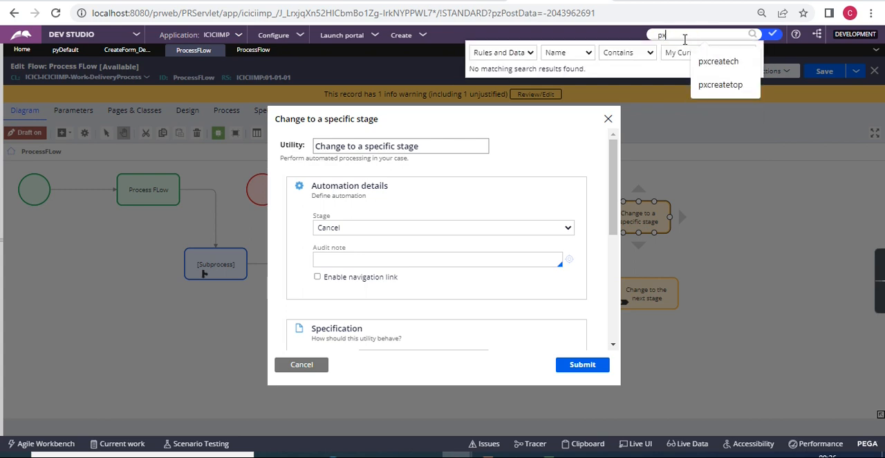
pyautogui.write('change')
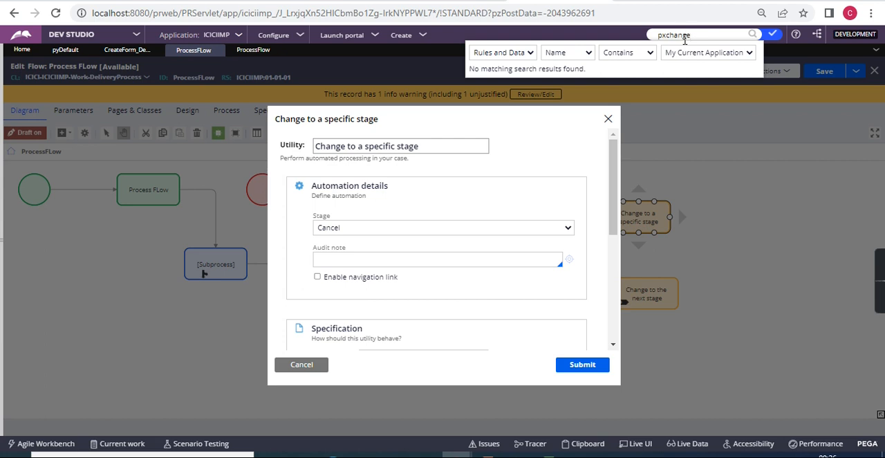
pyautogui.write('sta')
pyautogui.press('Return')
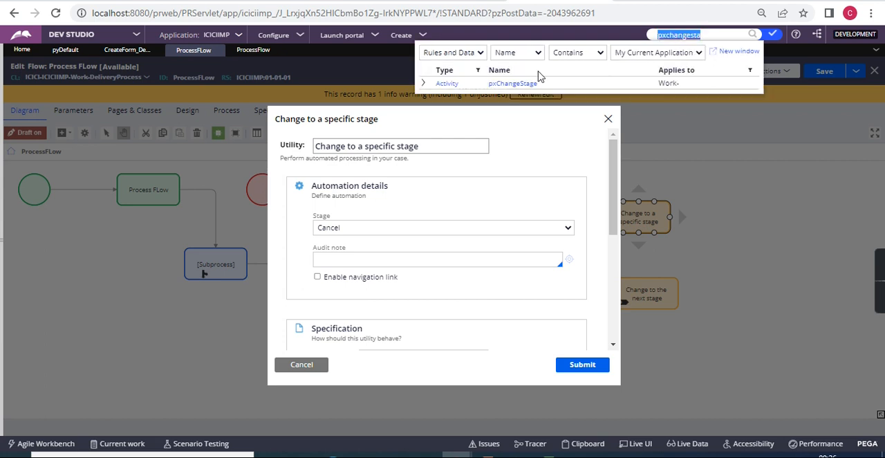
pyautogui.click(423, 84)
pyautogui.click(423, 84)
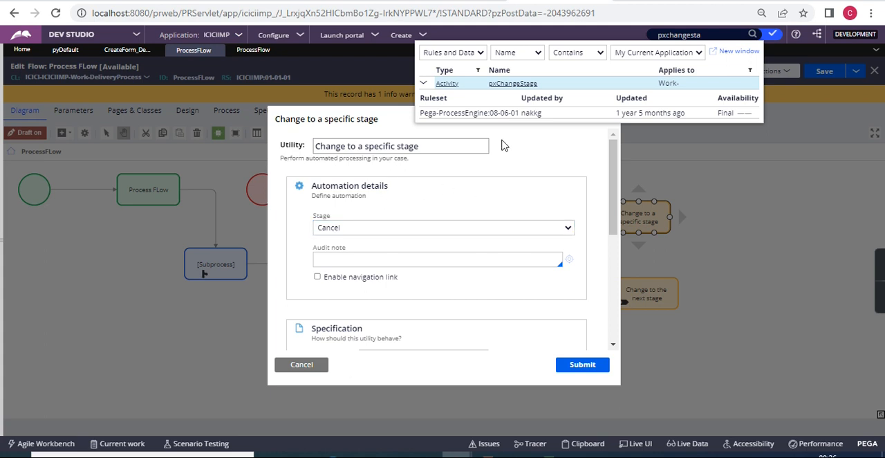
# Open the pxChangeStage activity and look at its ChangeToNextStage parameter.
pyautogui.click(516, 85)
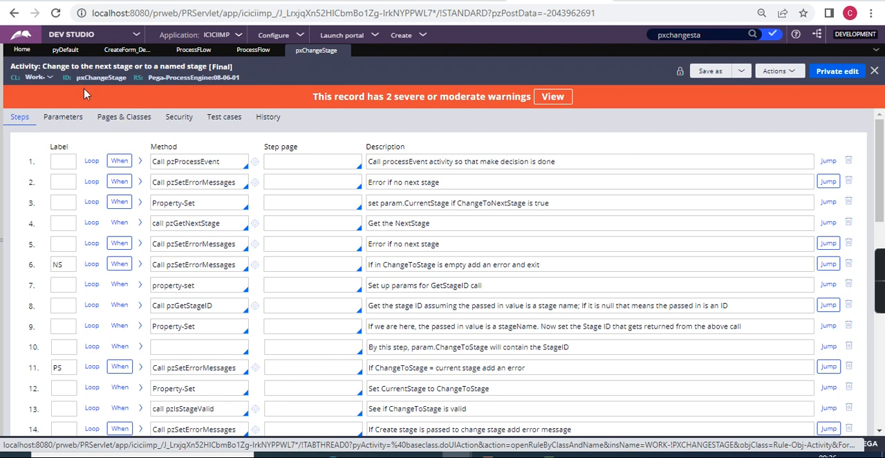
pyautogui.click(57, 121)
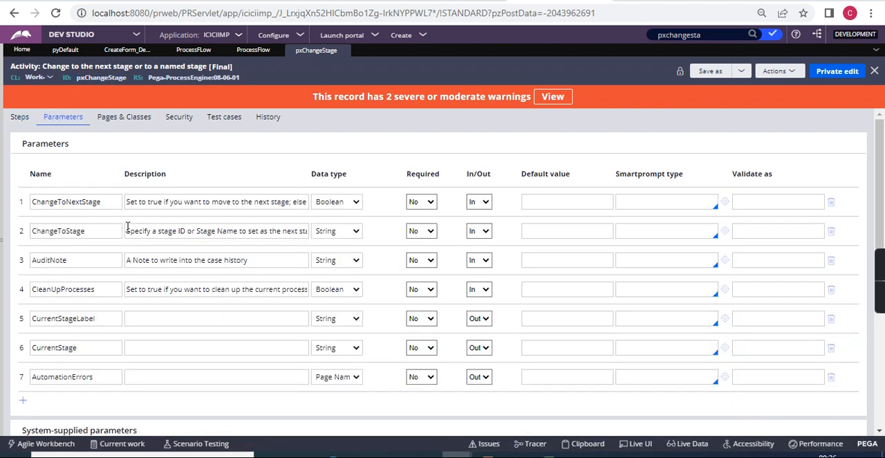
pyautogui.doubleClick(72, 202)
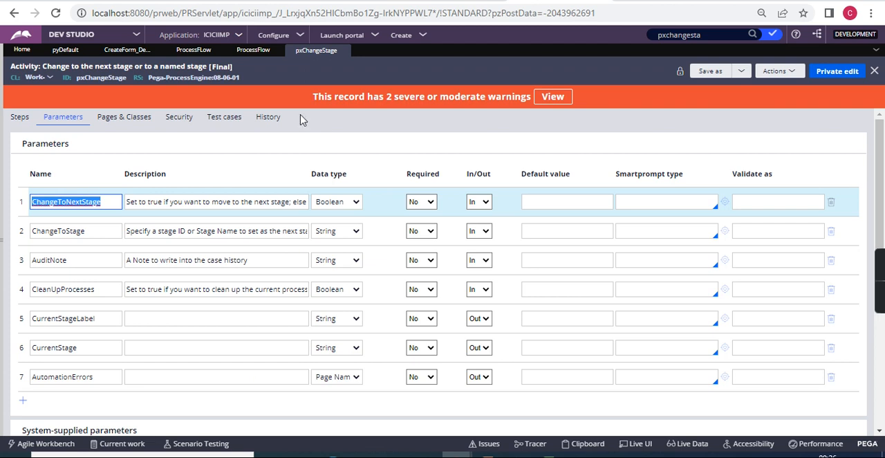
# Return to the process flow, cancel the Change to a specific stage dialog, and select the Change to the next stage shape.
pyautogui.click(253, 51)
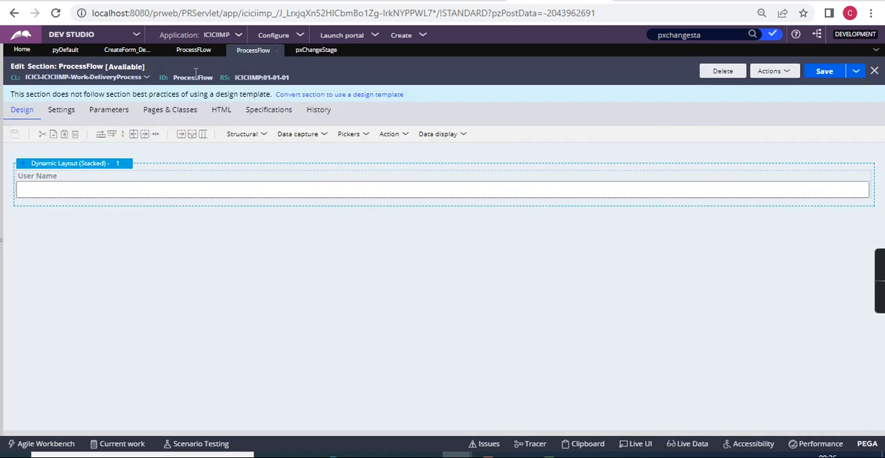
pyautogui.click(206, 54)
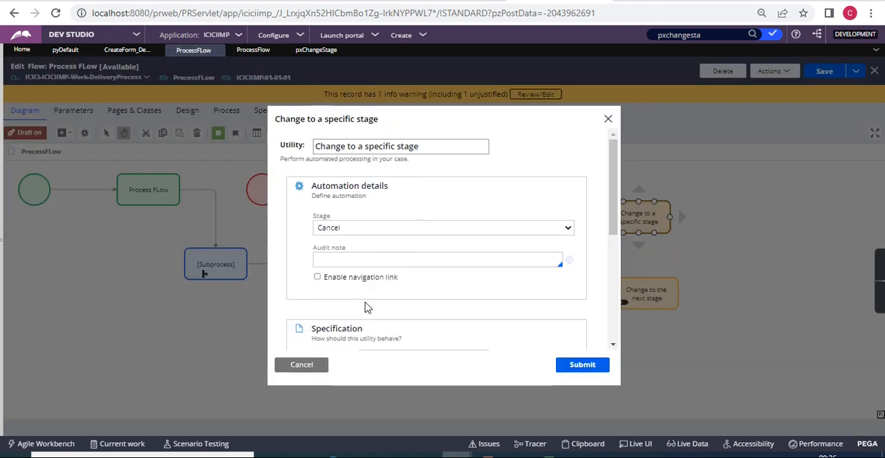
pyautogui.click(311, 368)
pyautogui.click(645, 303)
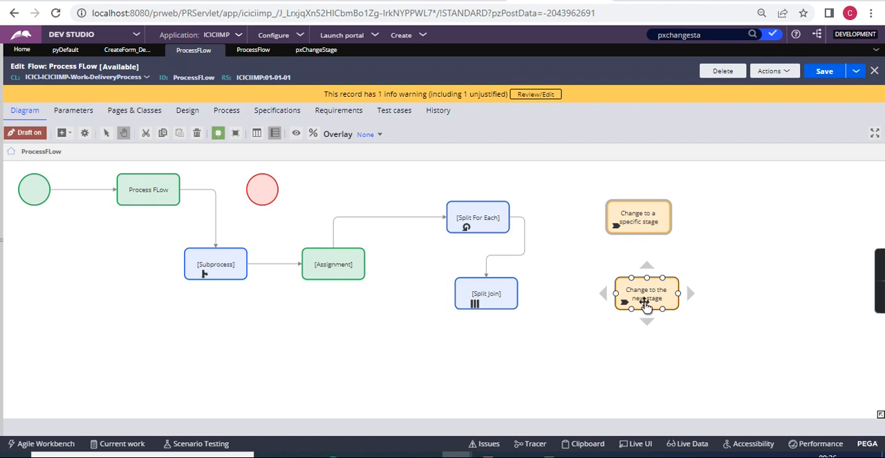
# Examine the pxChangeStage activity's parameters, including ChangeToNextStage, ChangeToStage, CleanUpProcesses and CurrentStageLabel.
pyautogui.click(318, 55)
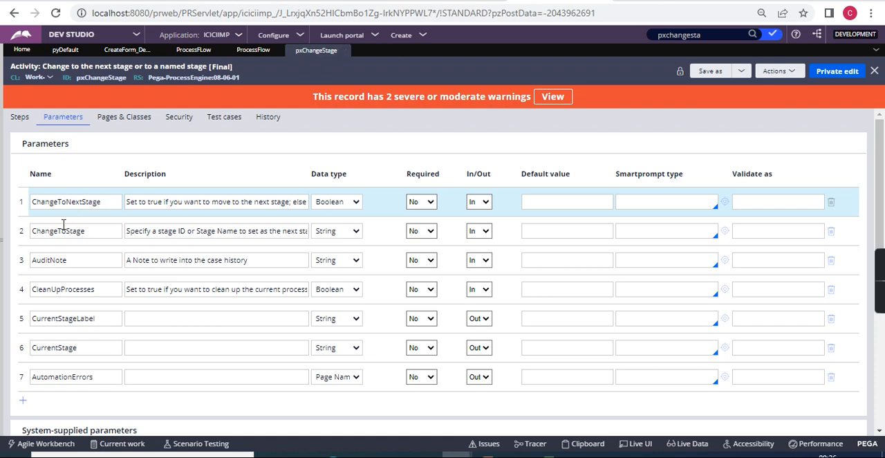
pyautogui.doubleClick(72, 204)
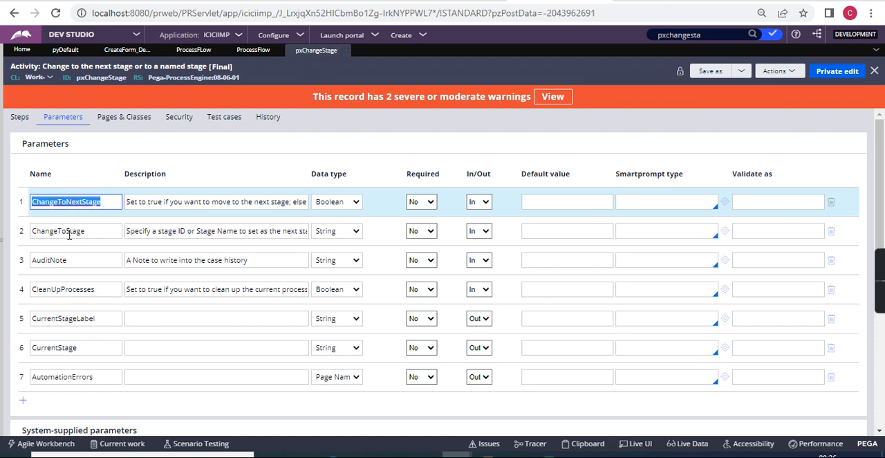
pyautogui.doubleClick(68, 236)
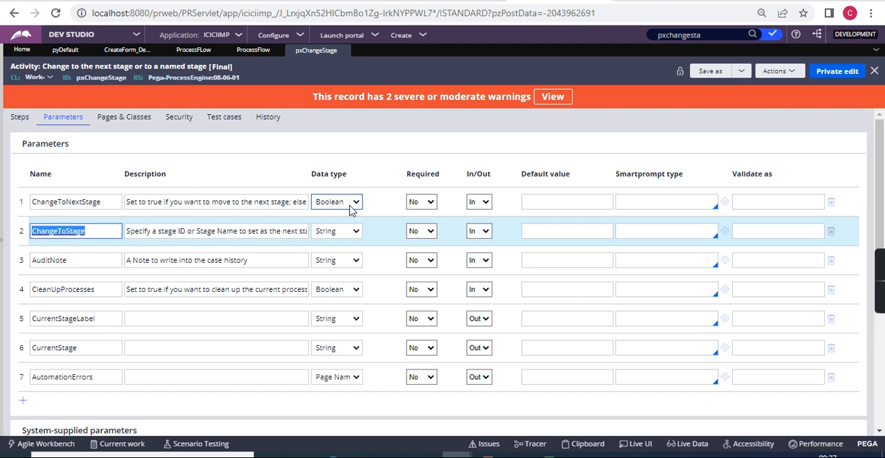
pyautogui.scroll(-2, 231, 311)
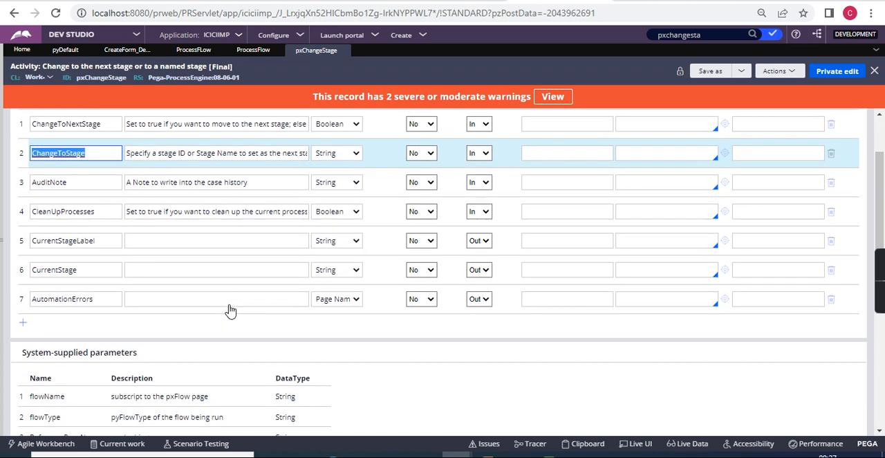
pyautogui.doubleClick(59, 197)
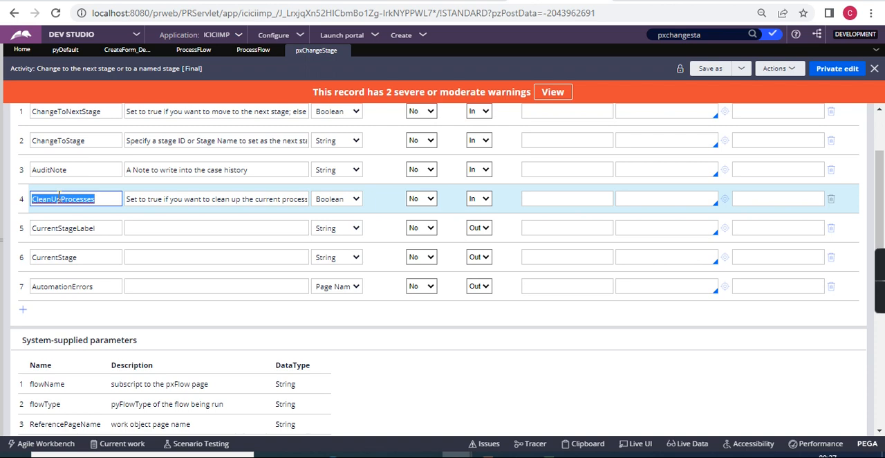
pyautogui.doubleClick(62, 229)
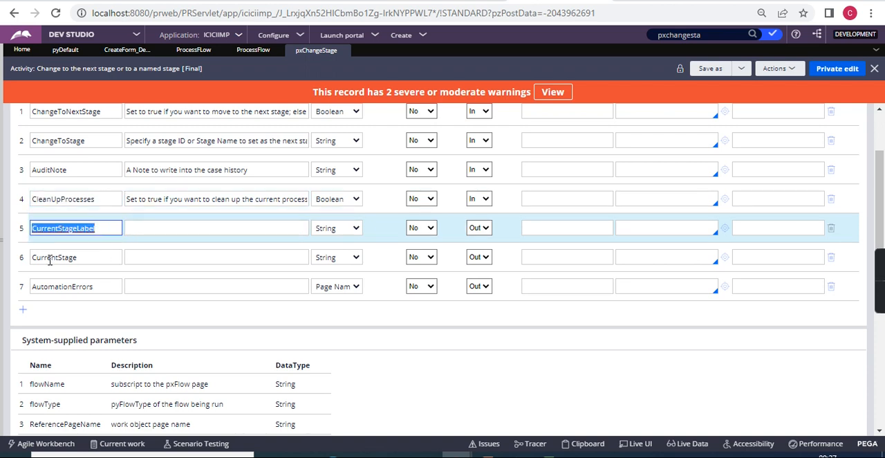
pyautogui.scroll(3, 69, 262)
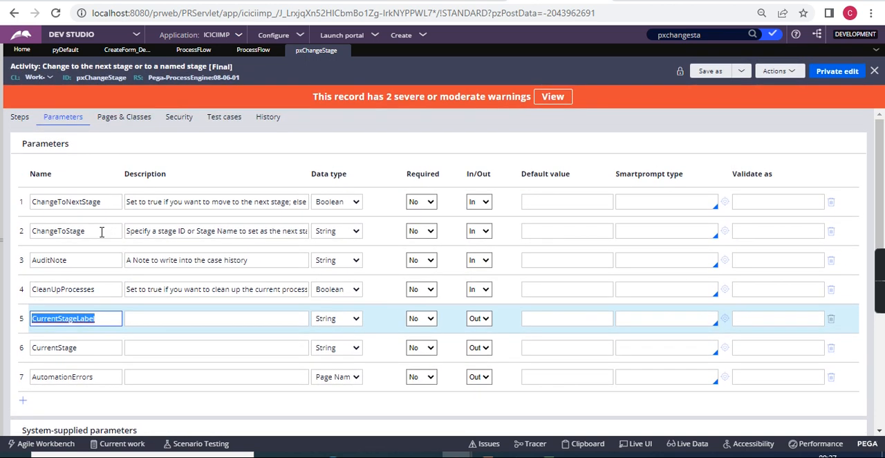
# Compare the pxChangeStage activity's ChangeToStage parameter with the Stage setting of the Change to a specific stage shape.
pyautogui.doubleClick(53, 234)
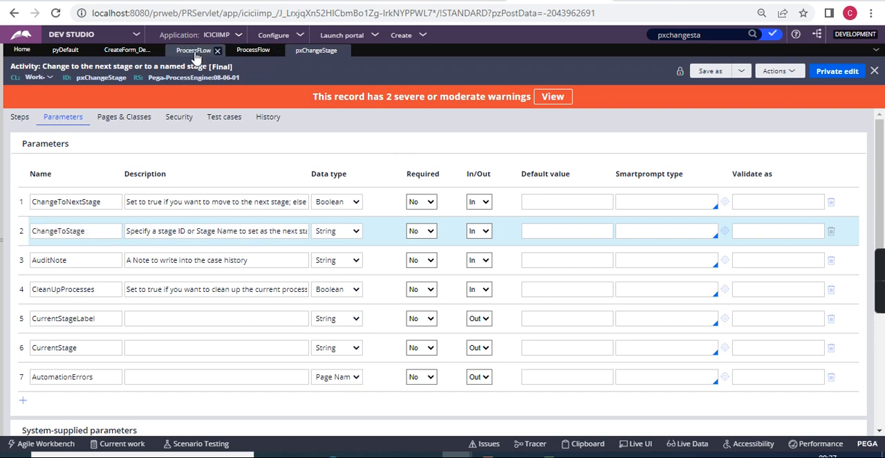
pyautogui.click(194, 50)
pyautogui.click(638, 217)
pyautogui.doubleClick(637, 218)
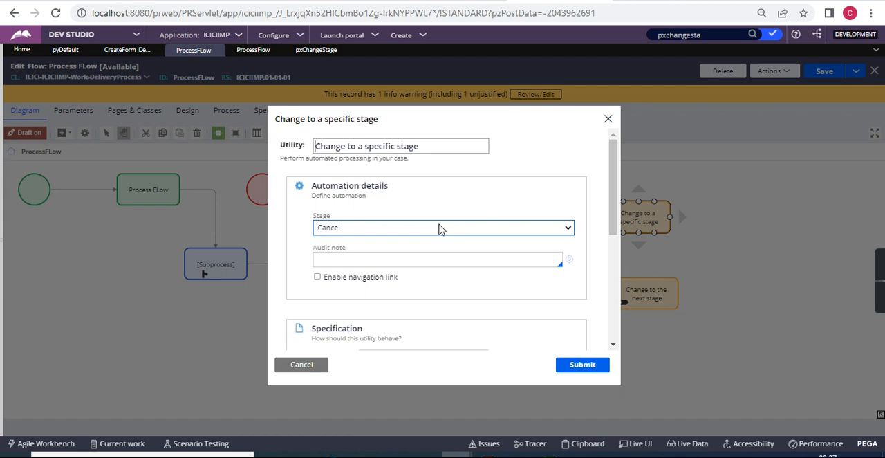
pyautogui.click(312, 56)
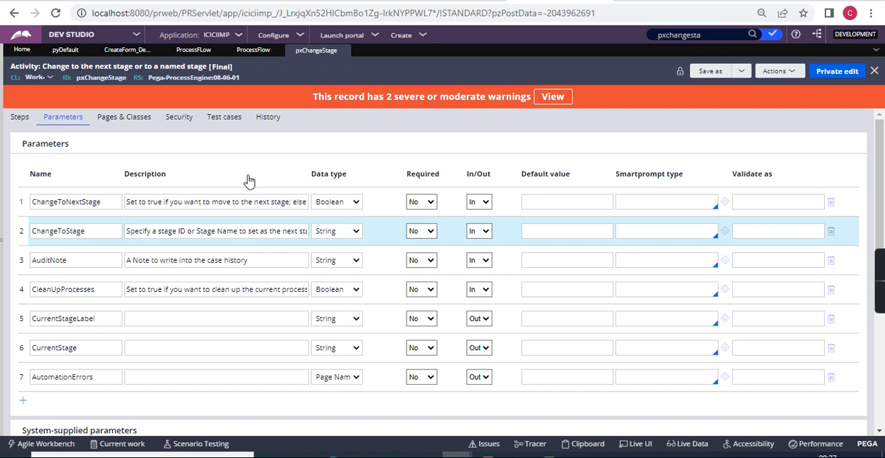
# Close the pxChangeStage activity and cancel the Change to a specific stage dialog in the process flow.
pyautogui.click(346, 50)
pyautogui.click(298, 366)
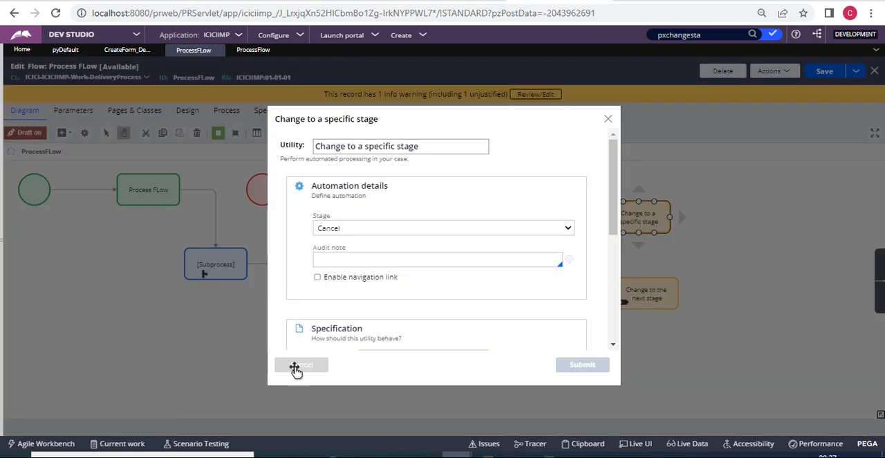
pyautogui.click(629, 303)
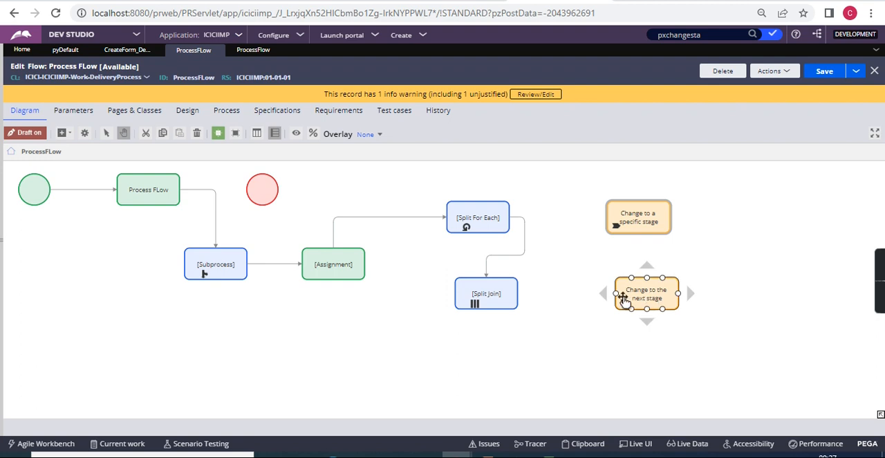
# Open the Delivery Process case type's stages and view the settings of Owner Approval and Assign Delivery Person.
pyautogui.click(65, 51)
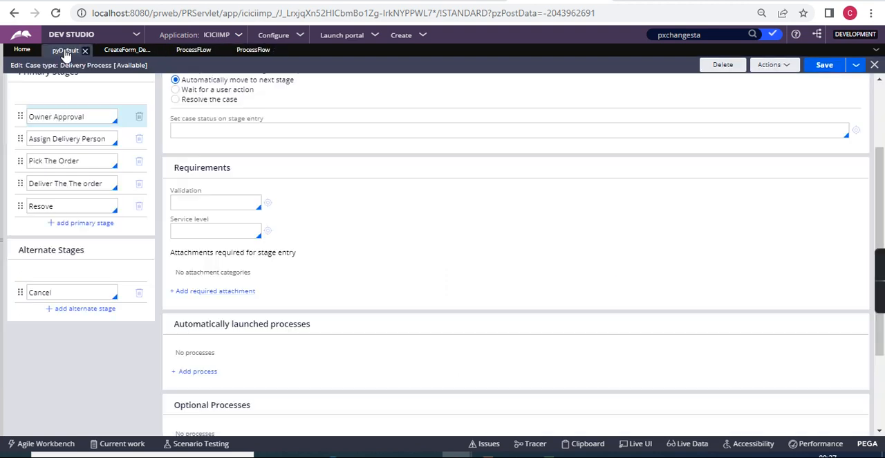
pyautogui.click(72, 116)
pyautogui.click(76, 140)
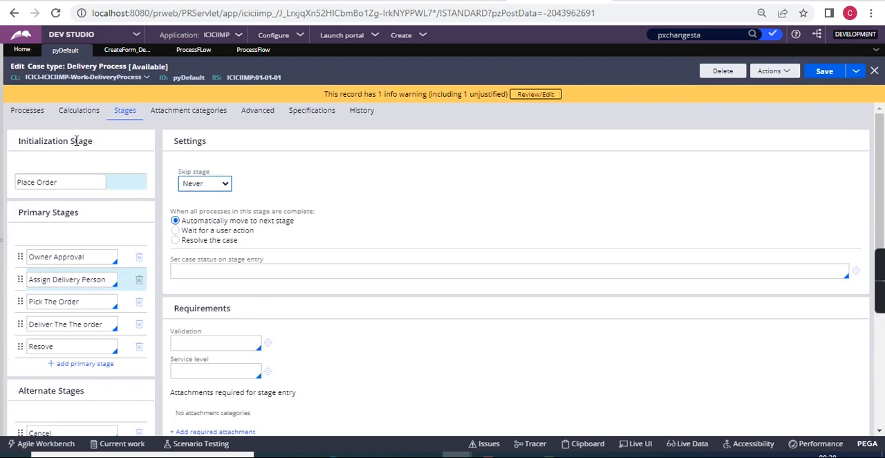
pyautogui.click(83, 259)
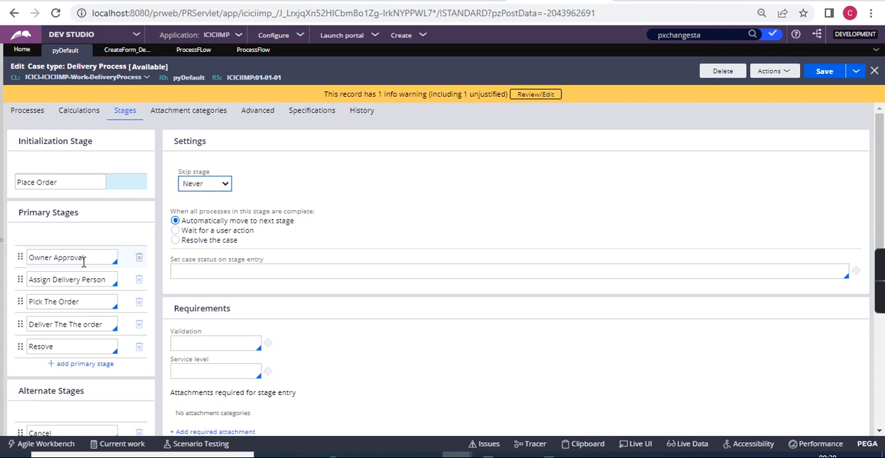
# Examine the Owner Approval stage's completion setting, requirements, and automatically launched and optional processes, ending on the Assign Delivery Person stage.
pyautogui.scroll(-1, 211, 265)
pyautogui.scroll(-2, 211, 263)
pyautogui.scroll(3, 210, 260)
pyautogui.click(103, 257)
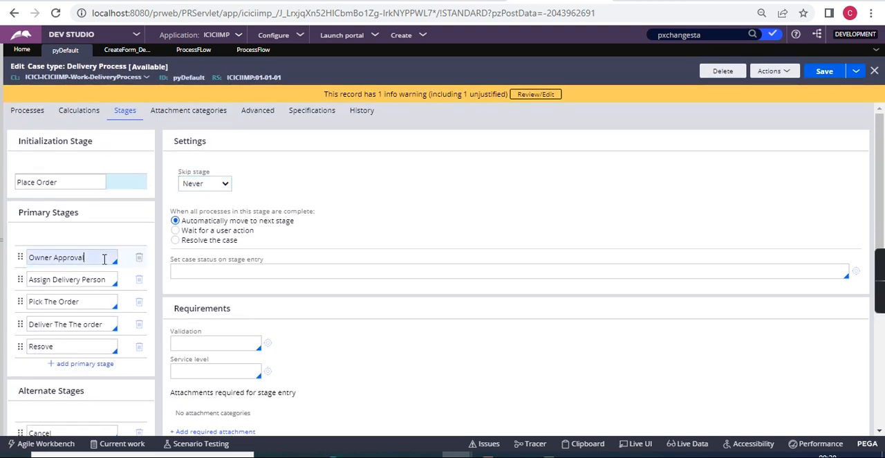
pyautogui.scroll(-4, 312, 297)
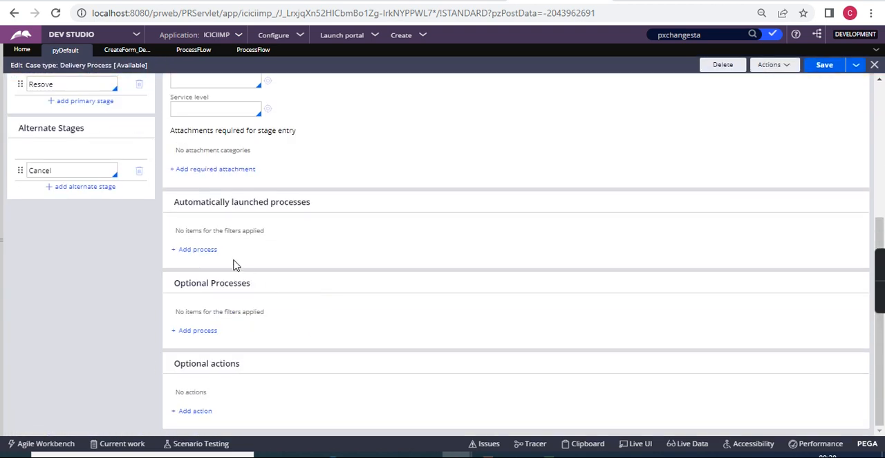
pyautogui.scroll(3, 211, 255)
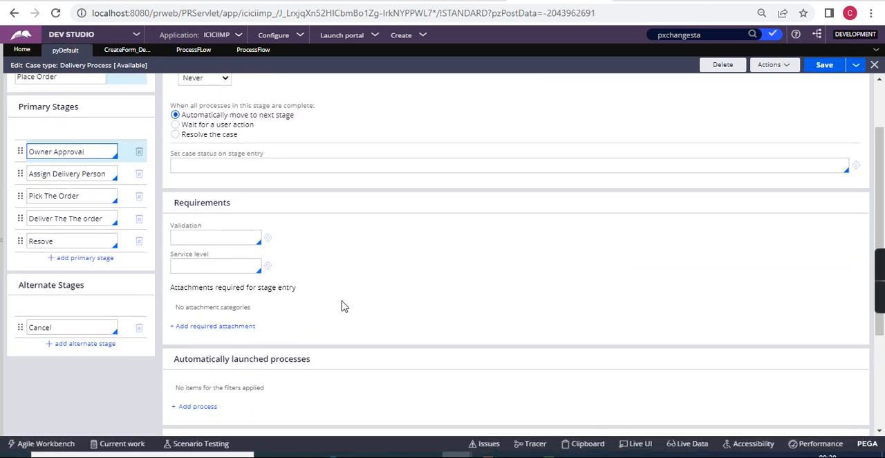
pyautogui.scroll(-3, 339, 305)
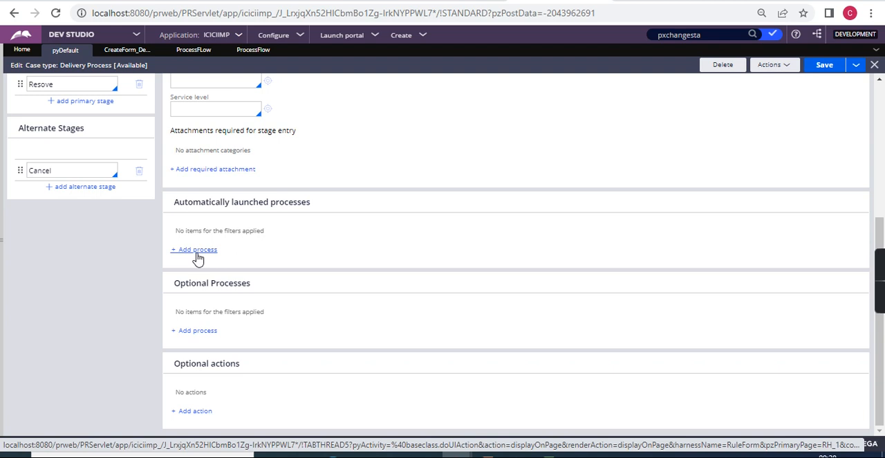
pyautogui.scroll(5, 198, 257)
pyautogui.click(75, 280)
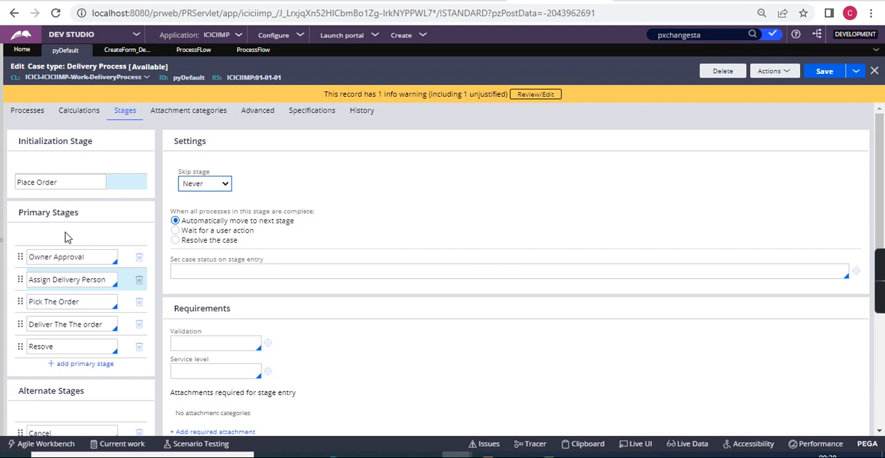
# Return to the process flow and add a Create case automation shape below the Subprocess shape.
pyautogui.click(187, 49)
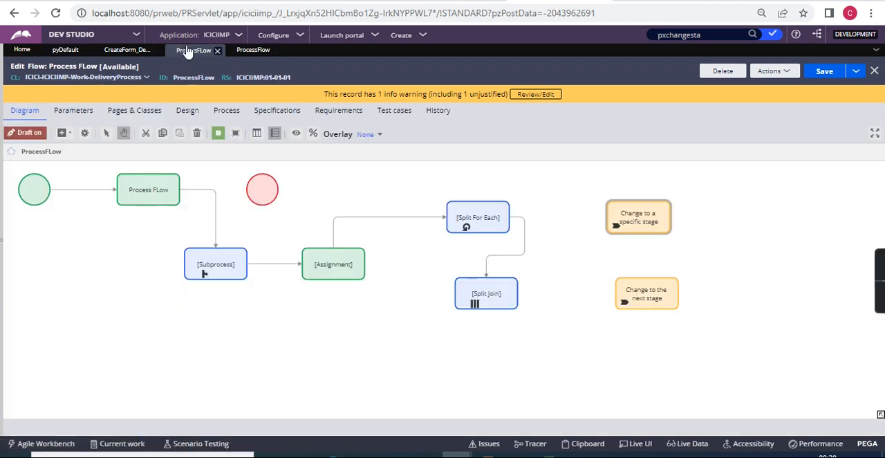
pyautogui.click(64, 133)
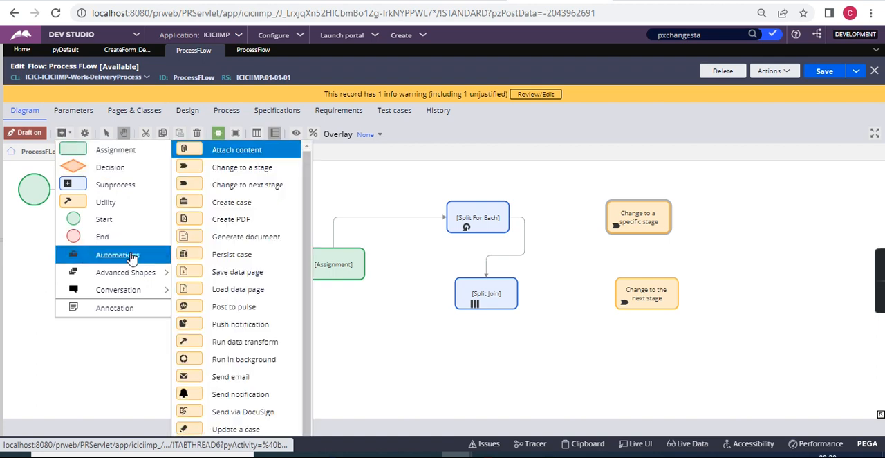
pyautogui.moveTo(145, 255)
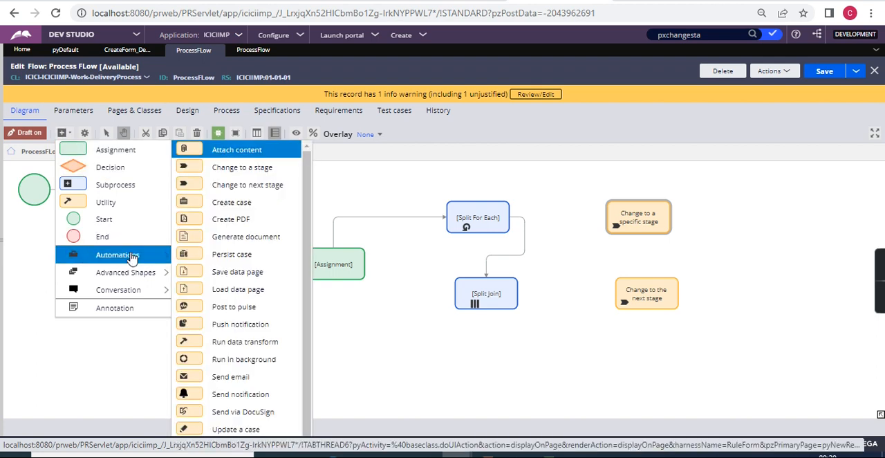
pyautogui.click(248, 203)
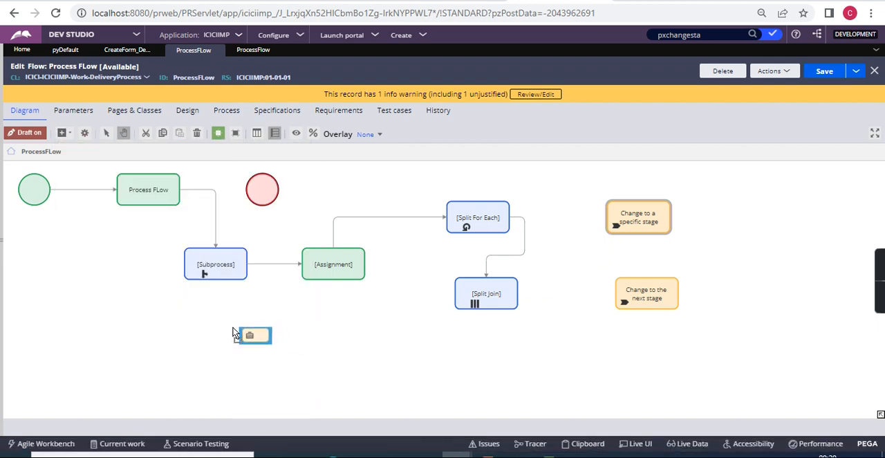
pyautogui.click(234, 334)
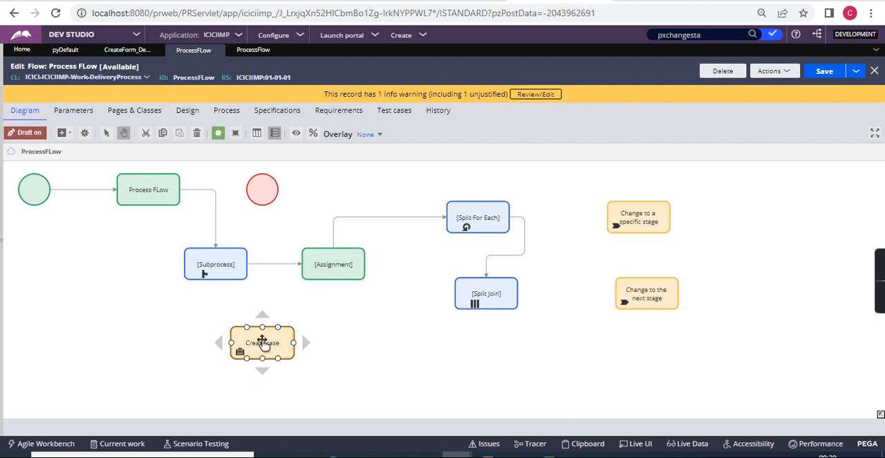
# Open the Create case shape's properties and choose CRM Process as the case to create.
pyautogui.doubleClick(262, 341)
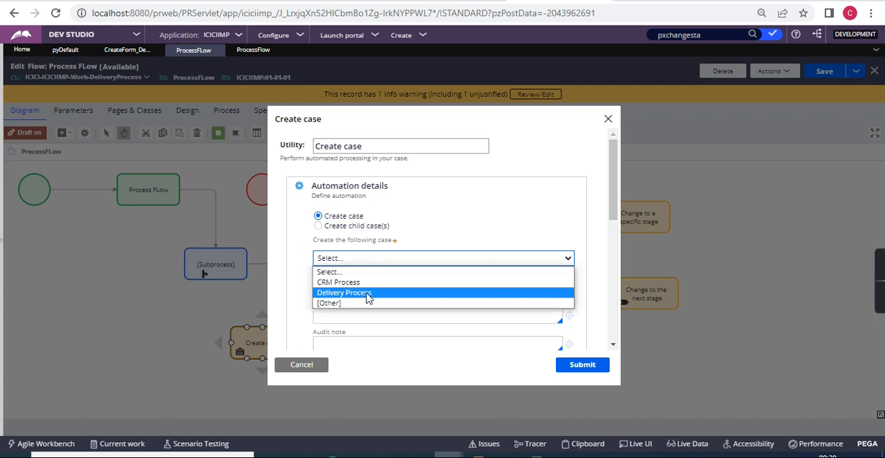
pyautogui.click(367, 283)
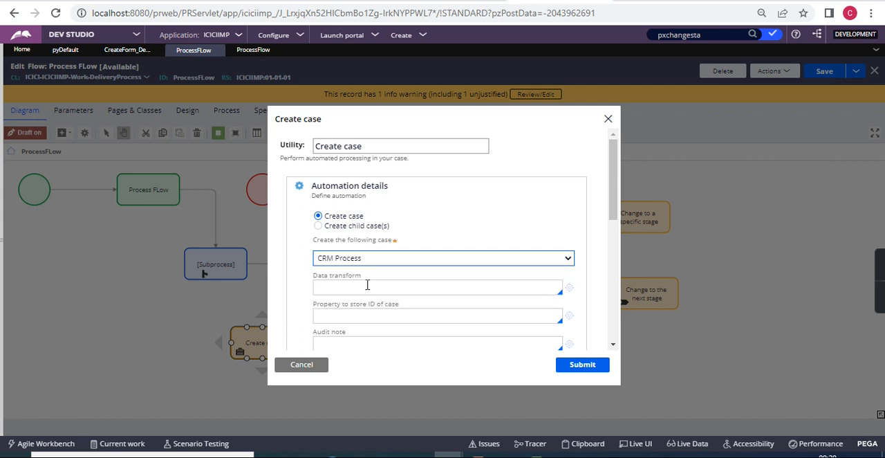
pyautogui.click(424, 288)
# Review the Create case options, including Data transform, Property to store ID of case, Audit note, Specification and Advanced.
pyautogui.scroll(-3, 425, 288)
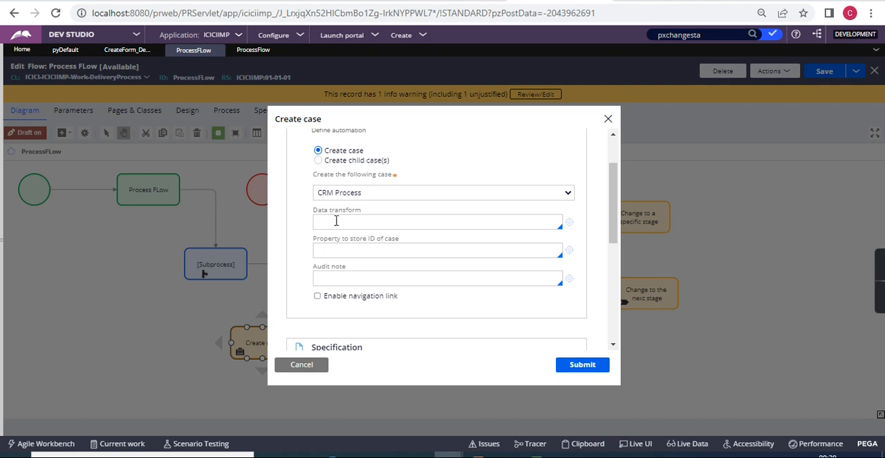
pyautogui.scroll(-2, 353, 300)
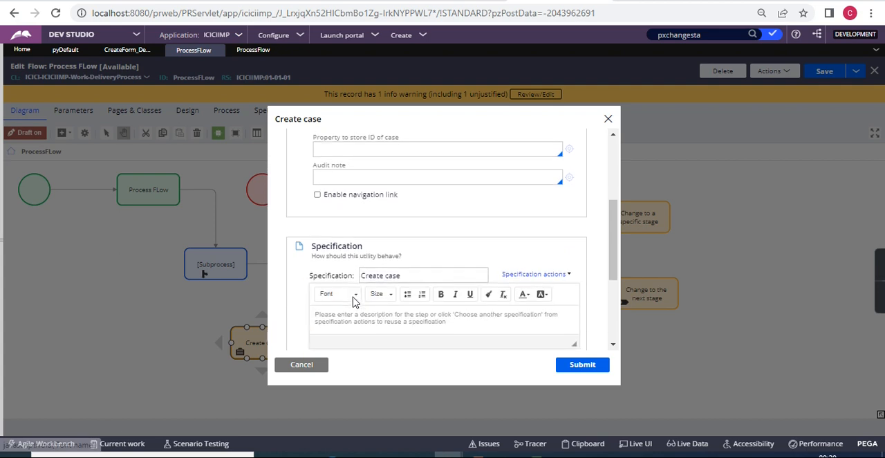
pyautogui.scroll(1, 353, 300)
pyautogui.scroll(-3, 354, 300)
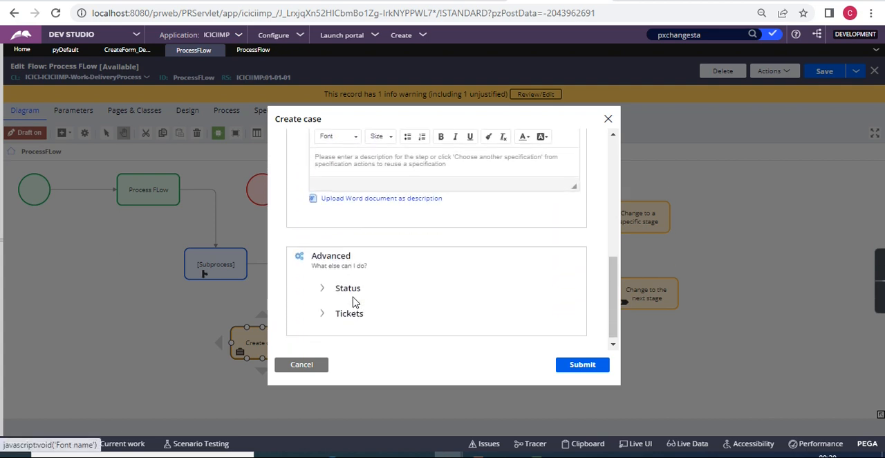
pyautogui.scroll(5, 354, 301)
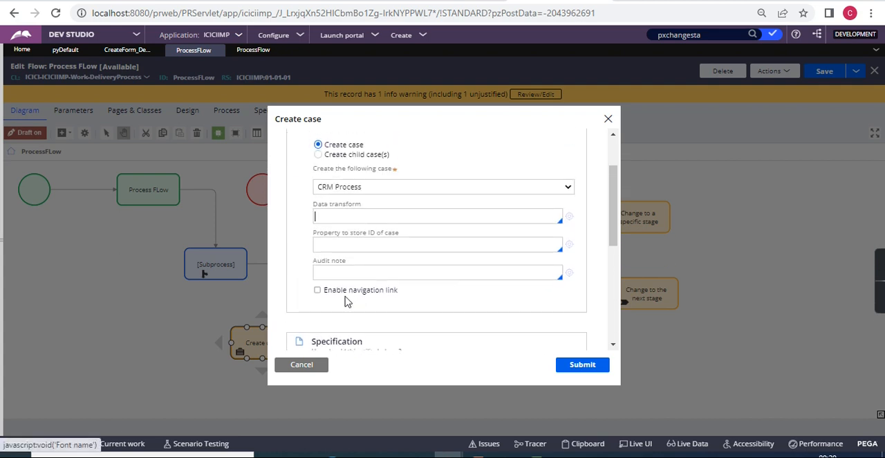
pyautogui.click(351, 245)
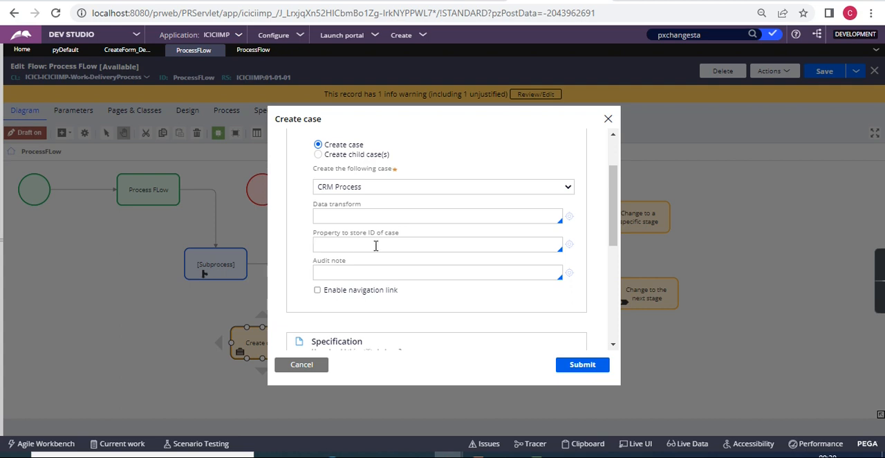
# Switch the shape to Create child case(s), choose [Other] as the case, and enable Create multiple cases using a list.
pyautogui.click(318, 155)
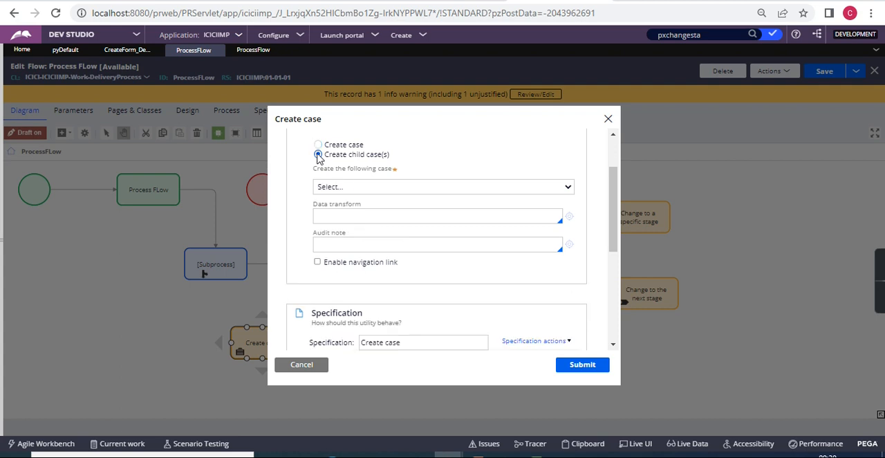
pyautogui.click(446, 188)
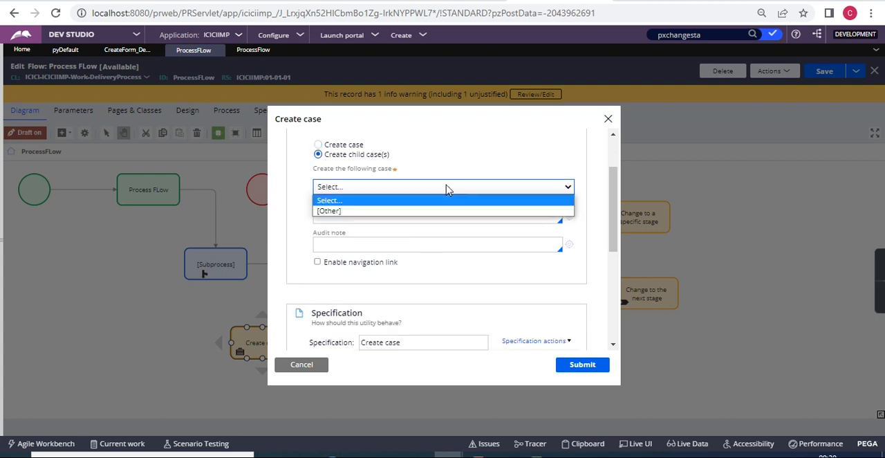
pyautogui.click(414, 211)
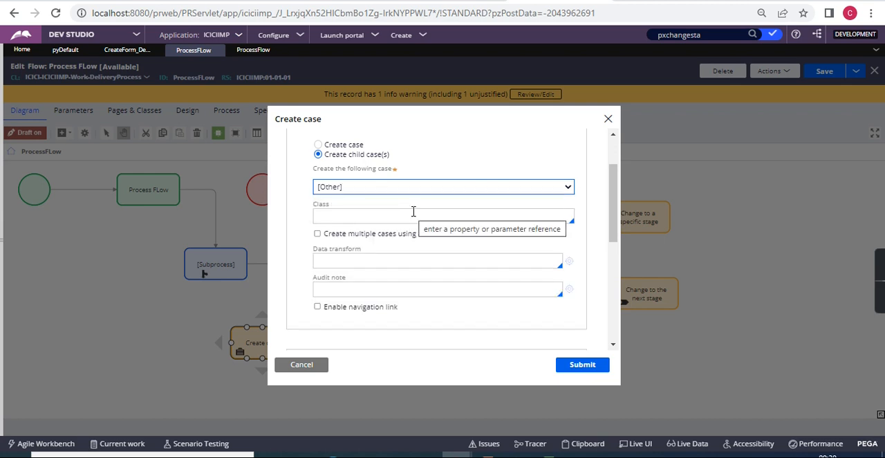
pyautogui.click(332, 216)
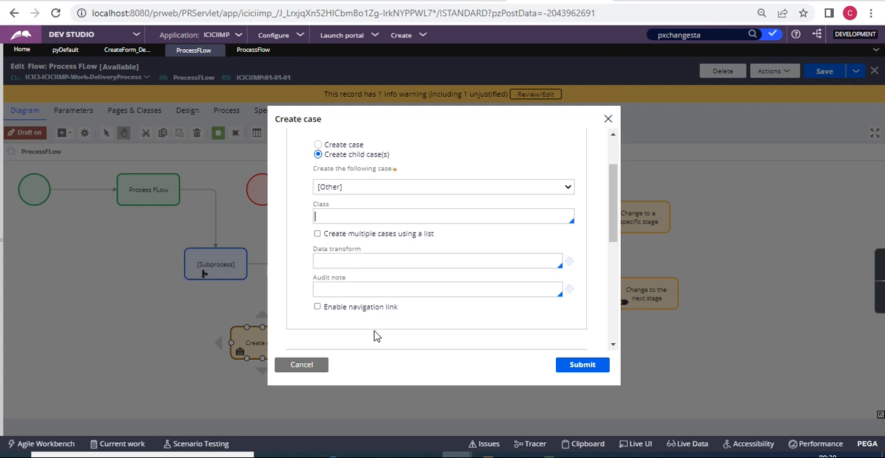
pyautogui.click(318, 234)
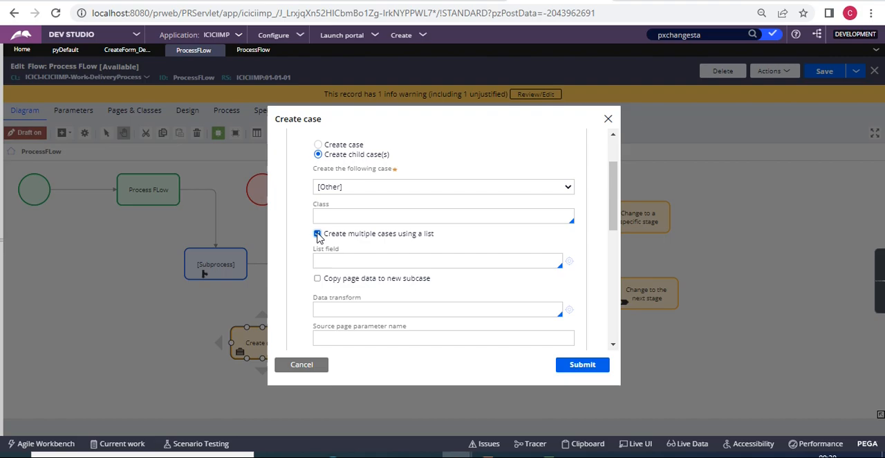
# Switch to Notepad and copy the three Approvers Category and Assignment entries into the blank space above Asset team.
pyautogui.hotkey('alt', 'Tab')
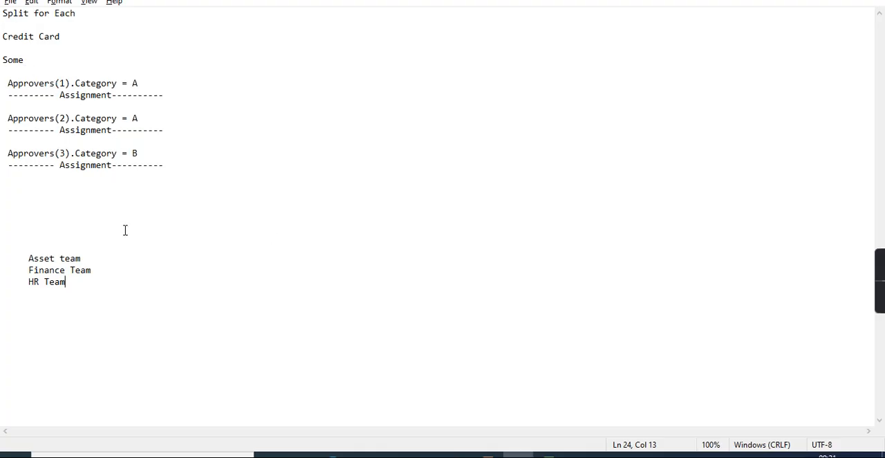
pyautogui.click(181, 168)
pyautogui.moveTo(182, 168); pyautogui.dragTo(16, 80)
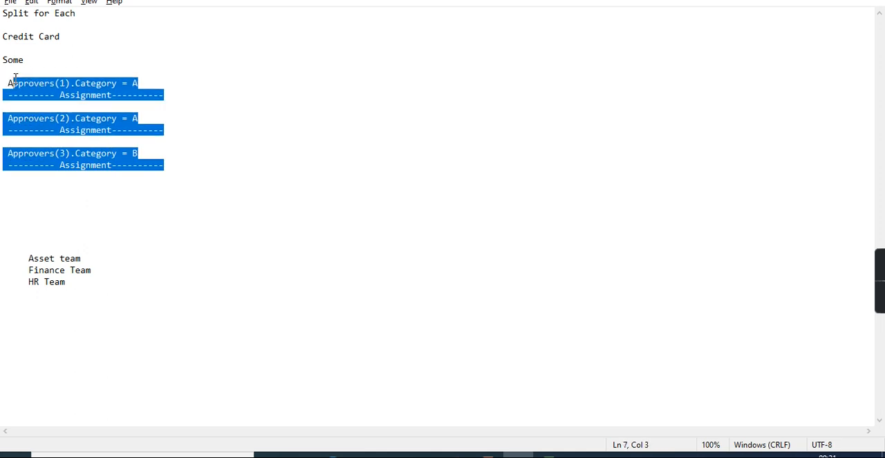
pyautogui.hotkey('ctrl', 'c')
pyautogui.click(26, 217)
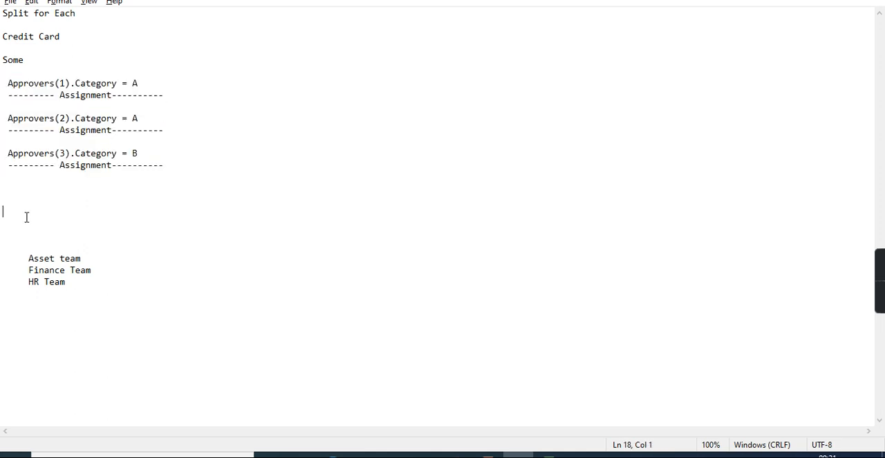
pyautogui.hotkey('ctrl', 'v')
# Replace Approvers with Loan in each of the three copied Category entries above Asset team.
pyautogui.doubleClick(17, 214)
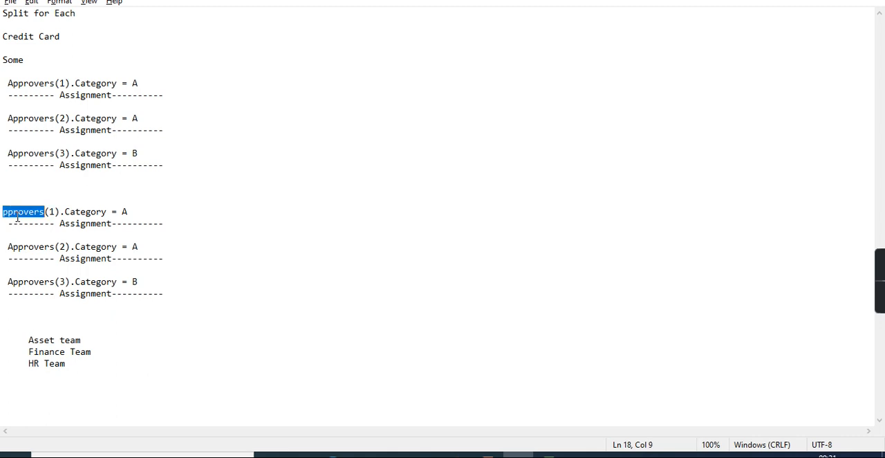
pyautogui.write('Cr')
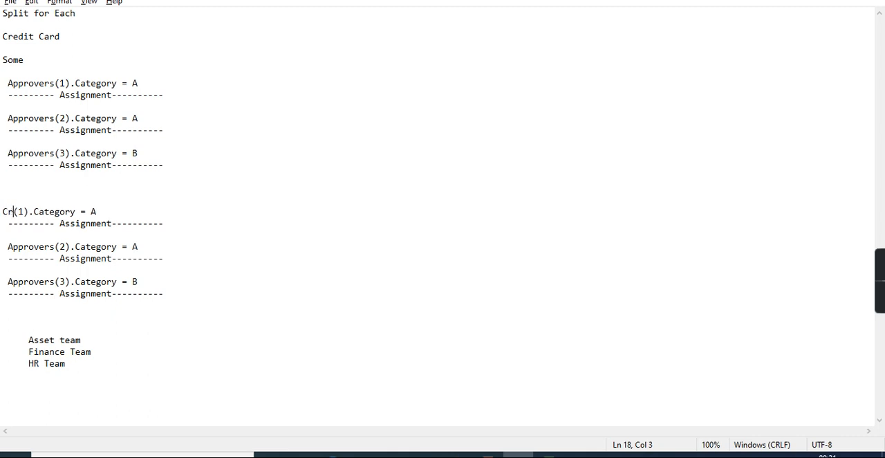
pyautogui.press('BackSpace')
pyautogui.press('BackSpace')
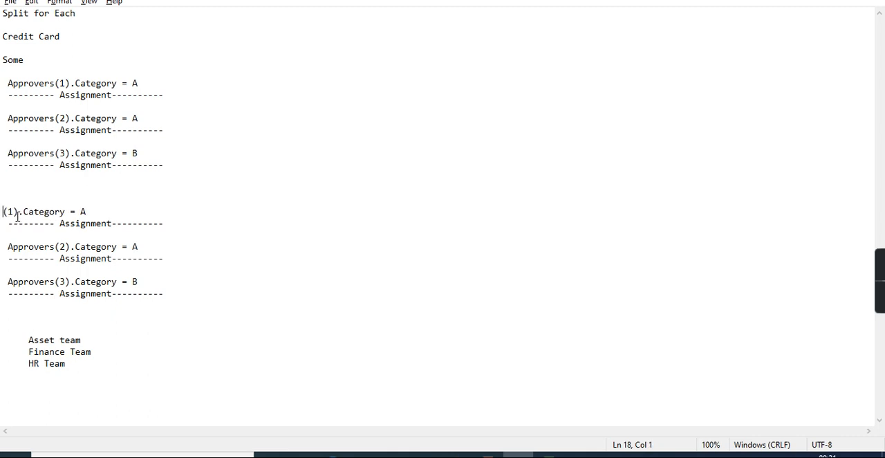
pyautogui.write('Loan')
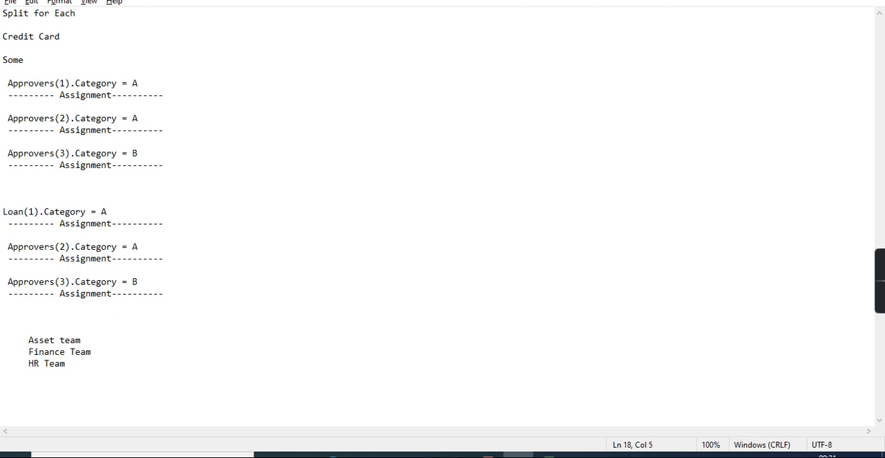
pyautogui.click(41, 246)
pyautogui.doubleClick(42, 247)
pyautogui.press('BackSpace')
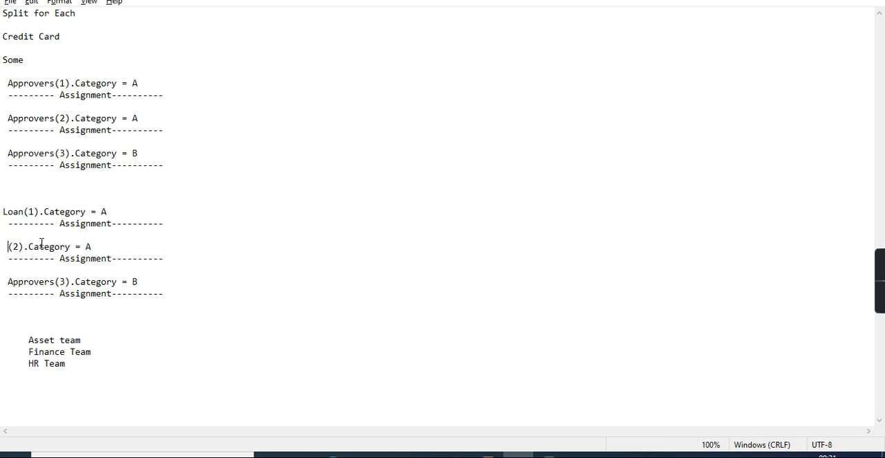
pyautogui.write('Loan')
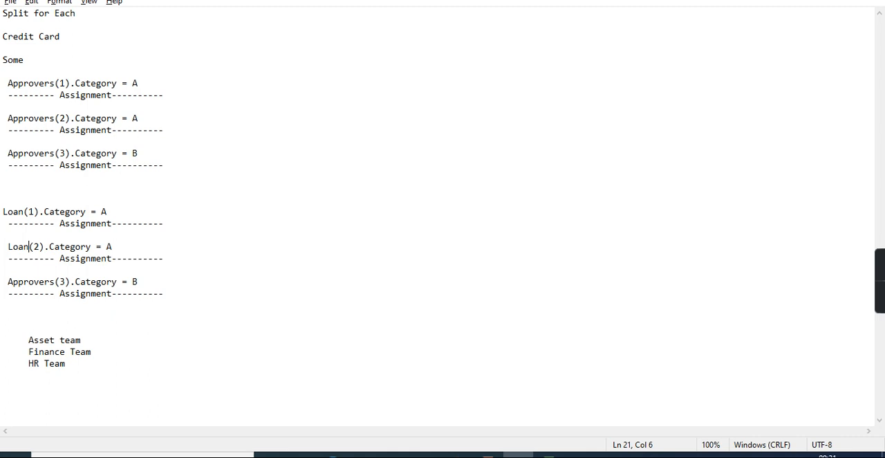
pyautogui.doubleClick(27, 282)
pyautogui.write('Loan')
pyautogui.click(195, 272)
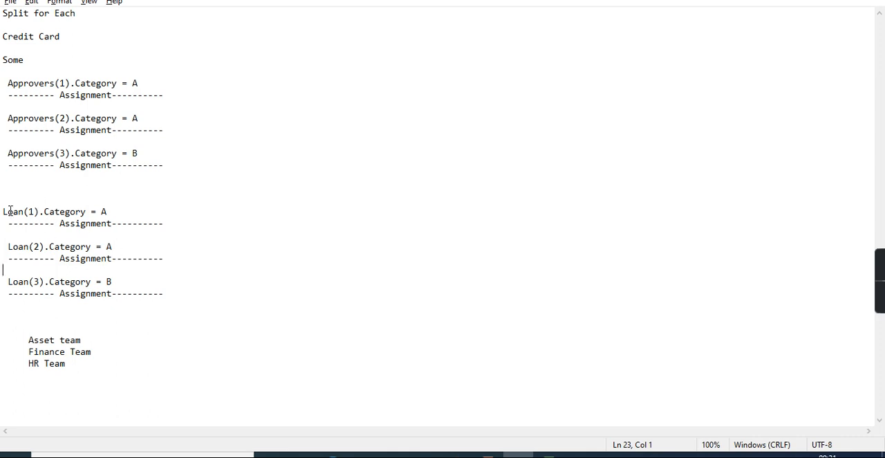
# Remove the leading spaces from the Loan(2) and Loan(3) Category lines.
pyautogui.click(8, 247)
pyautogui.press('BackSpace')
pyautogui.click(8, 281)
pyautogui.press('BackSpace')
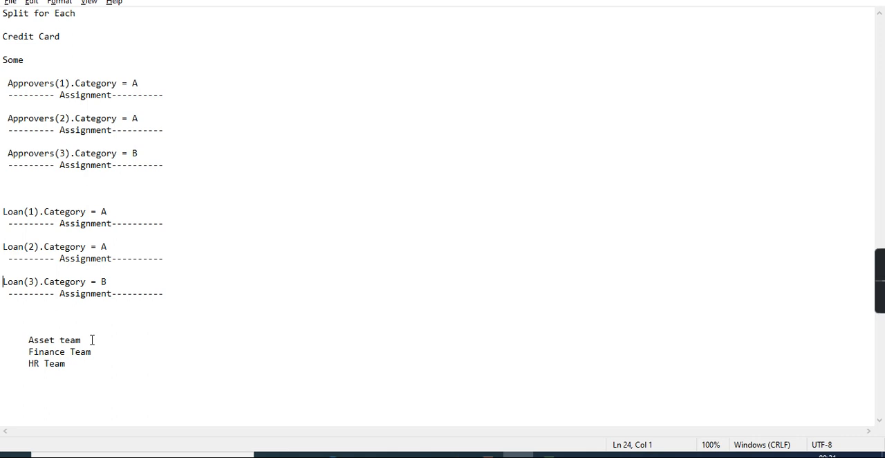
# Switch back to Pega and compare the child case options with Create multiple cases using a list disabled and enabled, consulting the Loan notes.
pyautogui.hotkey('alt', 'Tab')
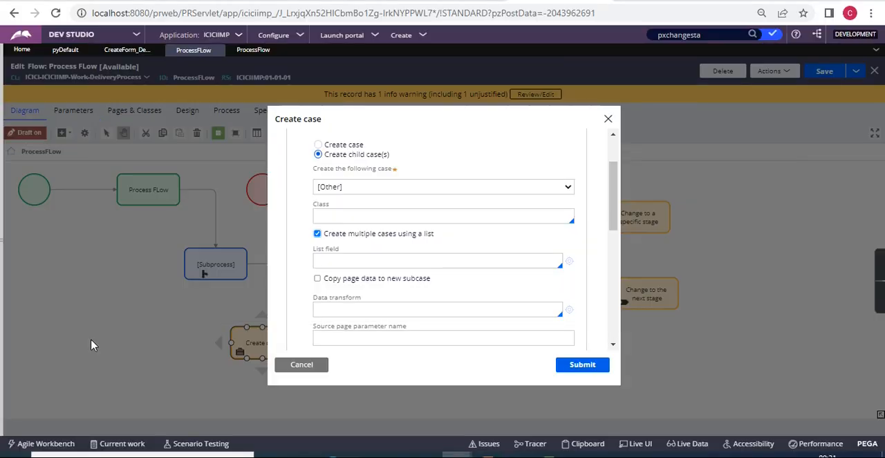
pyautogui.click(317, 234)
pyautogui.click(367, 214)
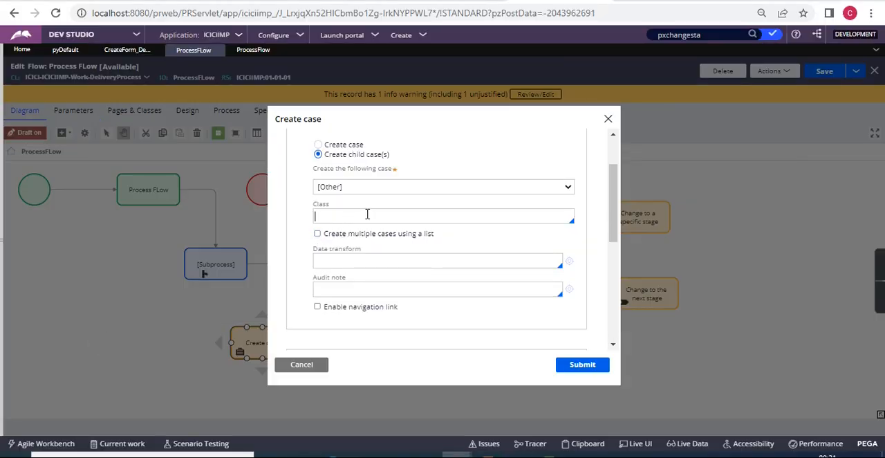
pyautogui.click(325, 260)
pyautogui.click(318, 234)
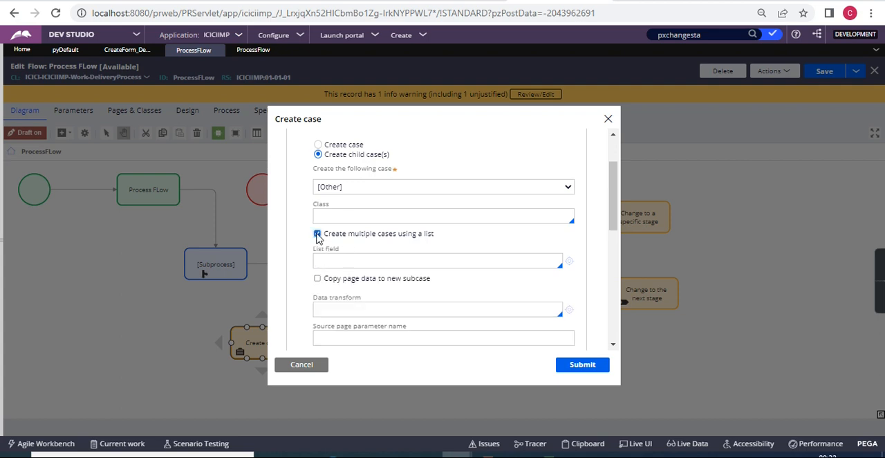
pyautogui.click(374, 266)
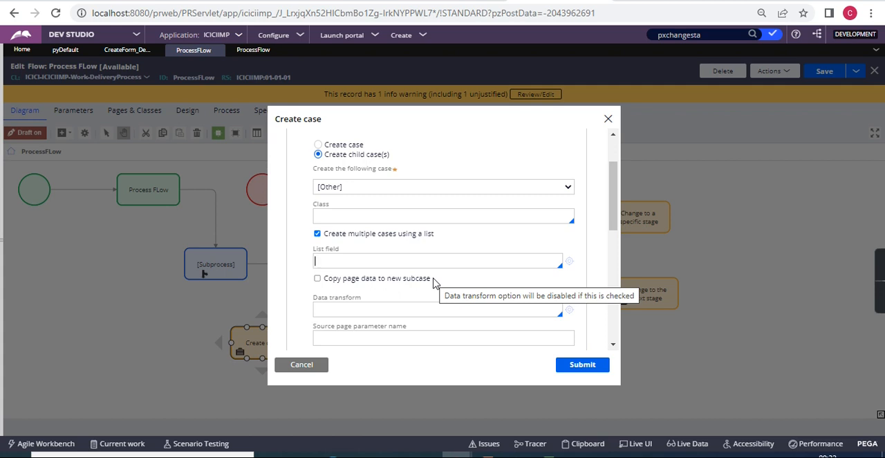
pyautogui.hotkey('alt', 'Tab')
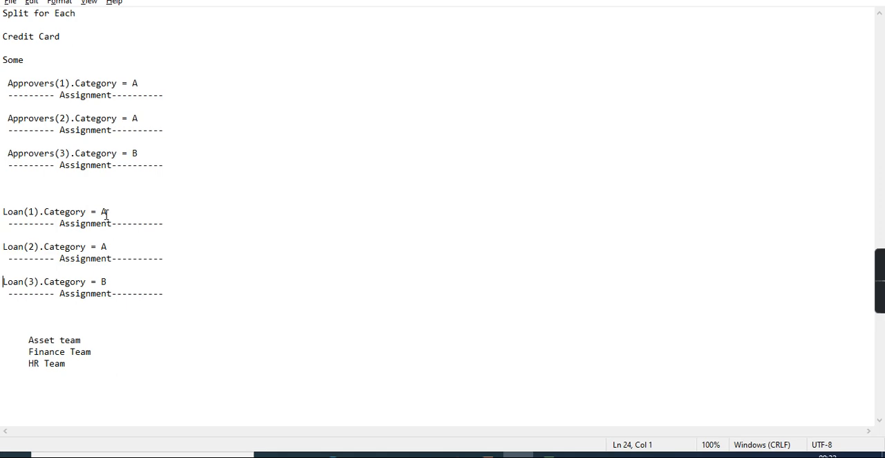
pyautogui.hotkey('alt', 'Tab')
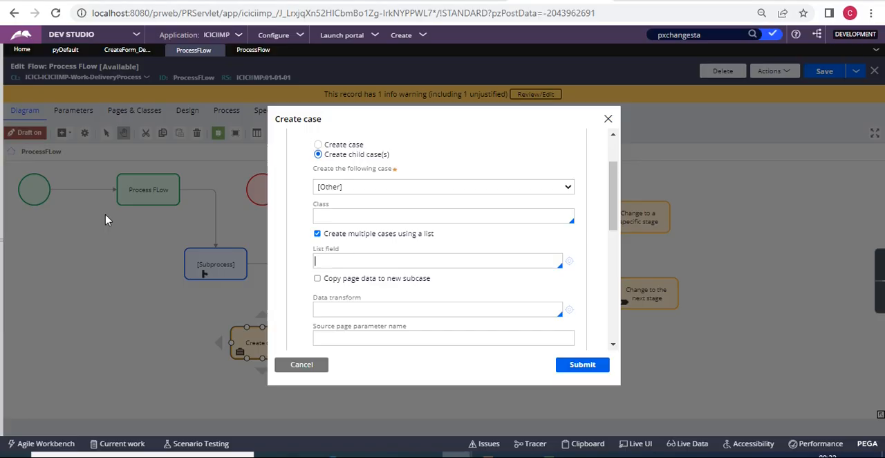
# Enable Copy page data to new subcase, examine the Work status setting, and discard the Create case changes.
pyautogui.click(318, 278)
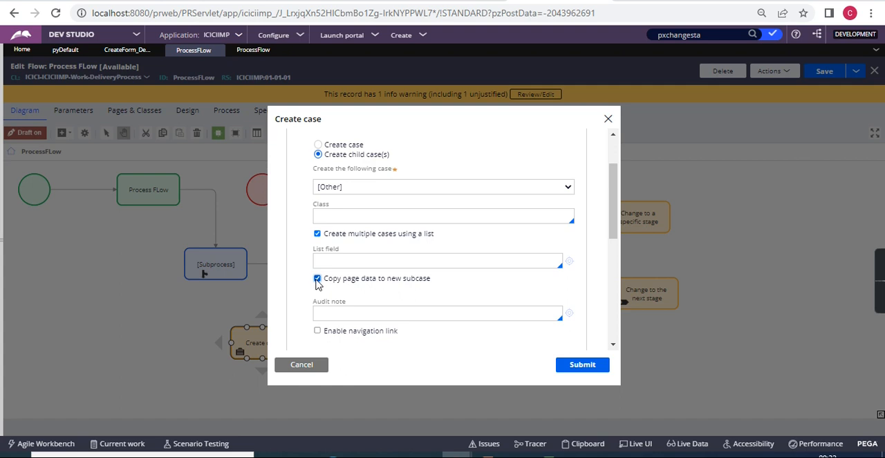
pyautogui.scroll(-5, 316, 283)
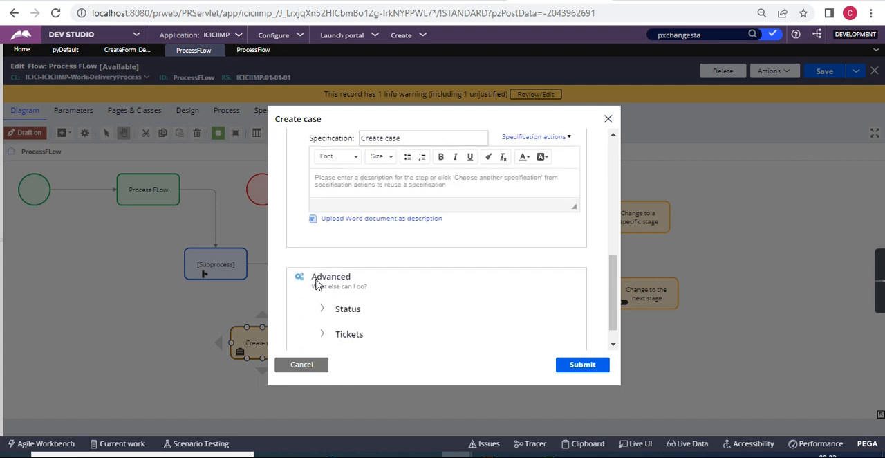
pyautogui.scroll(3, 316, 283)
pyautogui.scroll(-5, 316, 283)
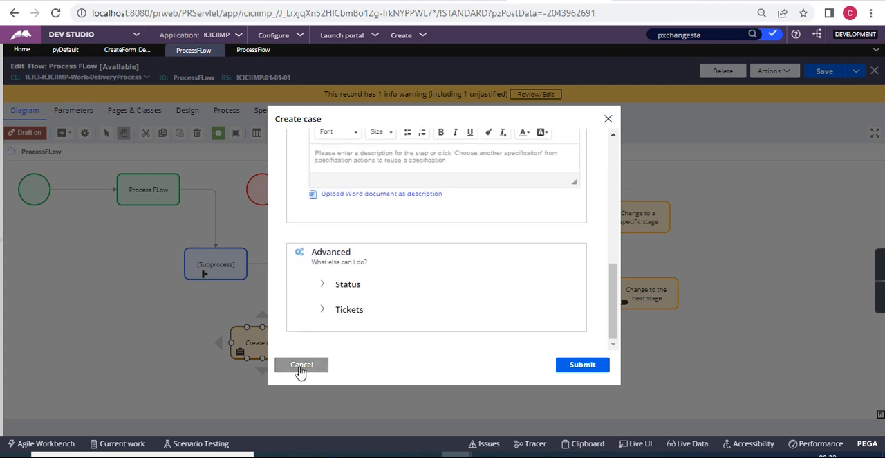
pyautogui.click(323, 284)
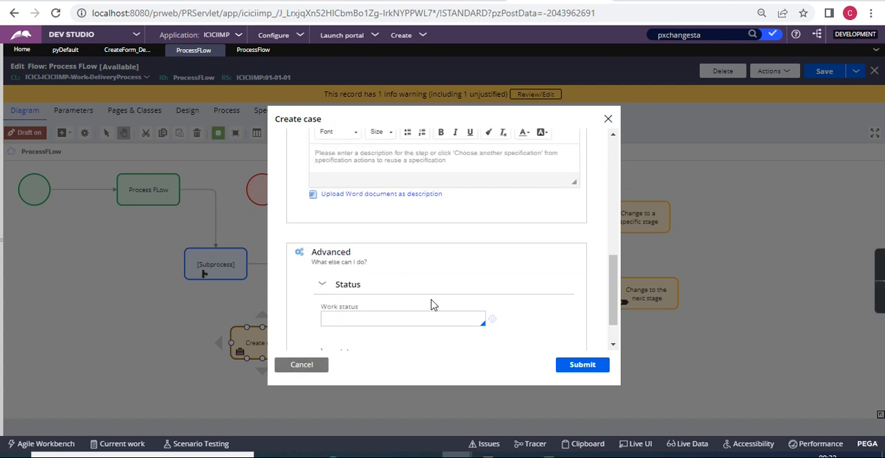
pyautogui.scroll(-2, 432, 304)
pyautogui.click(375, 272)
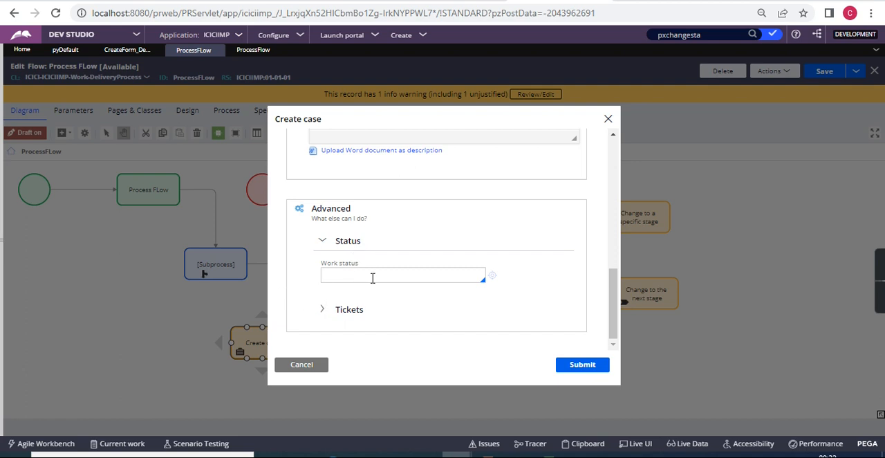
pyautogui.scroll(10, 342, 258)
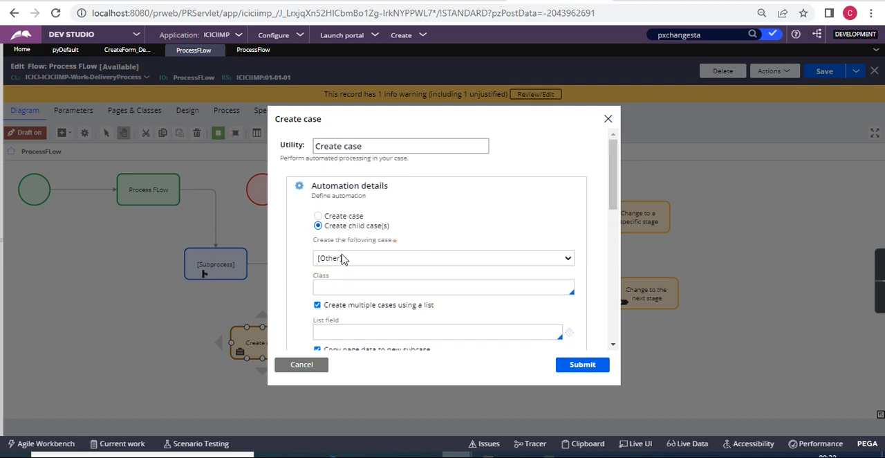
pyautogui.click(301, 368)
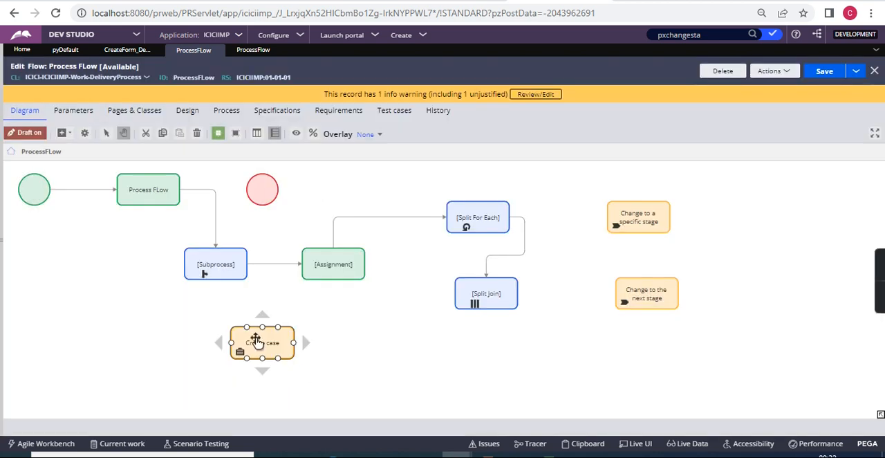
# Add a Create PDF automation shape to the flow beside the Create case shape.
pyautogui.click(129, 182)
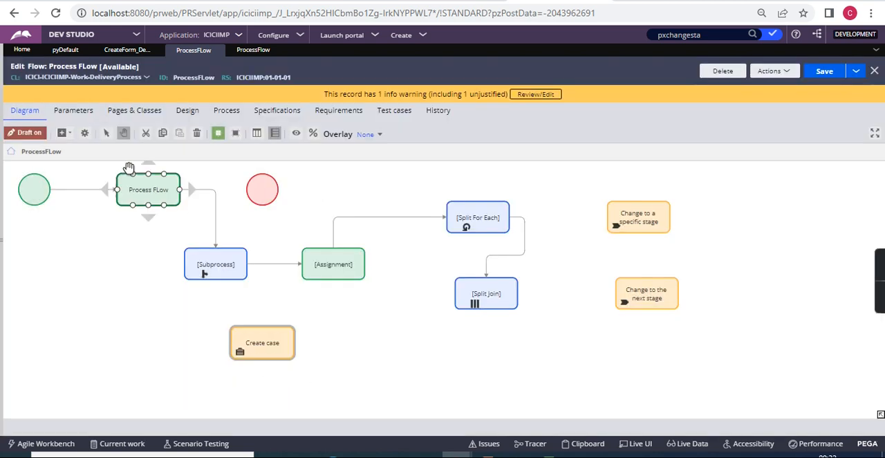
pyautogui.click(72, 137)
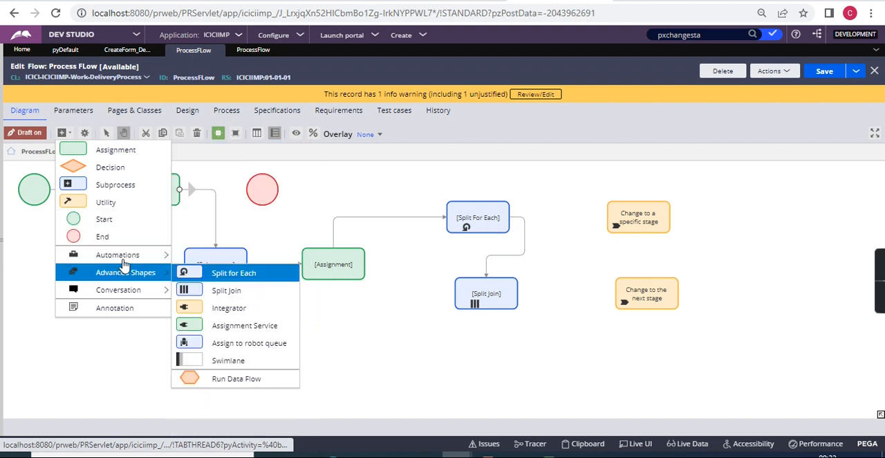
pyautogui.moveTo(126, 255)
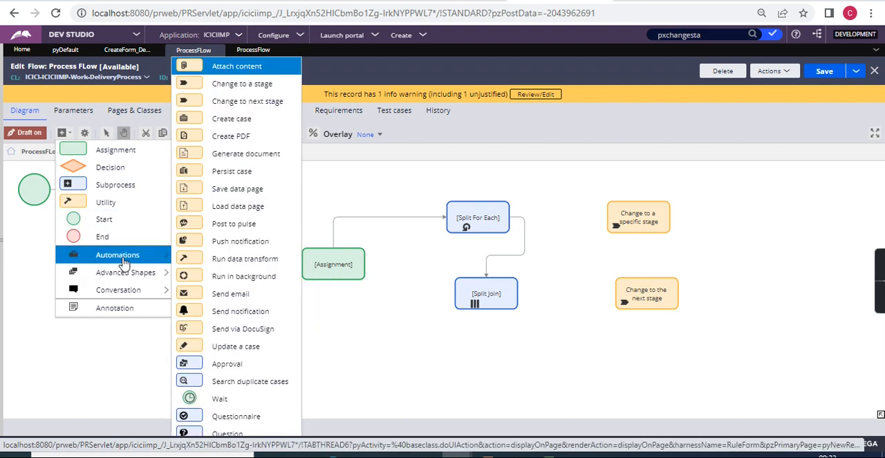
pyautogui.click(231, 137)
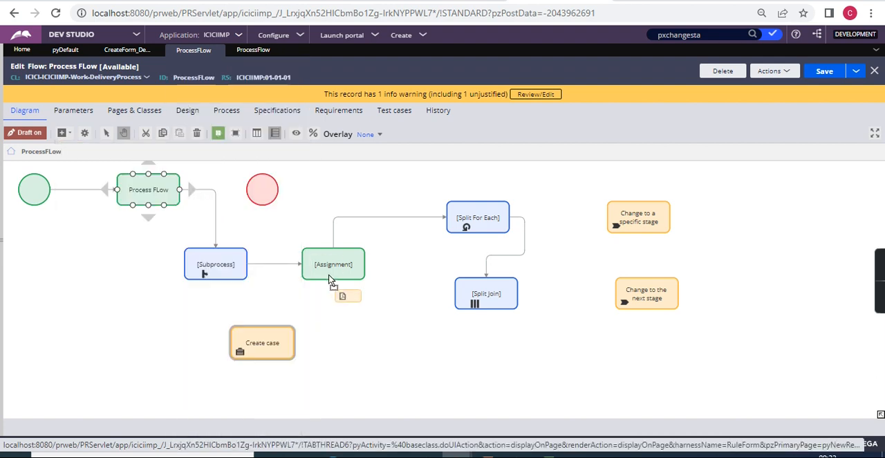
pyautogui.click(356, 326)
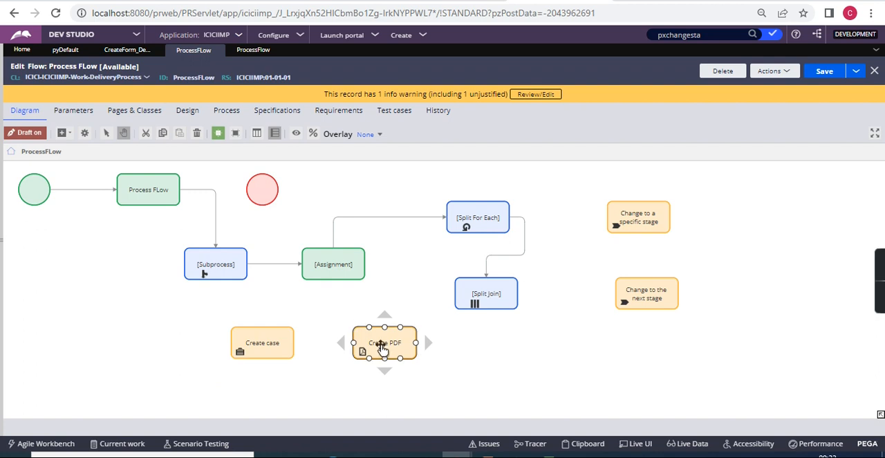
# Open the Create PDF shape's properties and choose ProcessFlow as the section name.
pyautogui.doubleClick(382, 349)
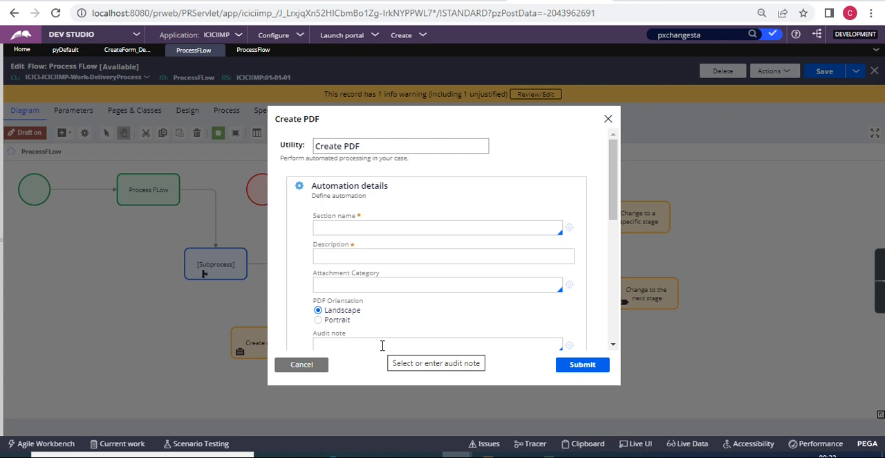
pyautogui.click(346, 228)
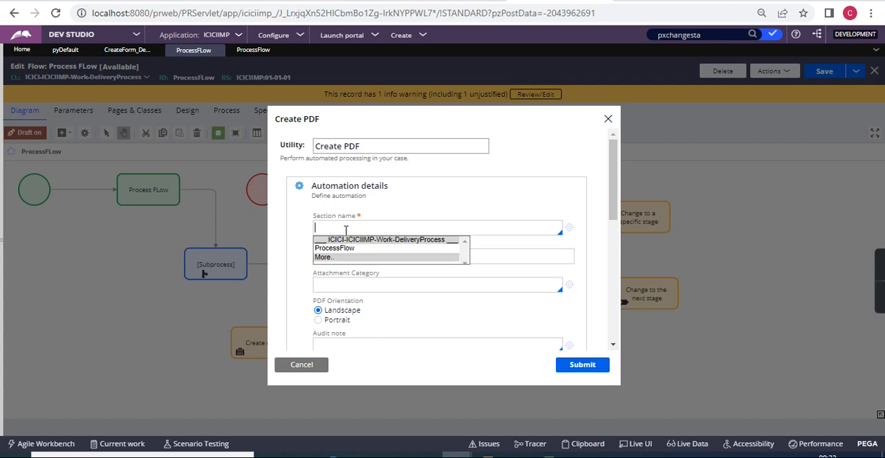
pyautogui.click(335, 247)
pyautogui.click(336, 257)
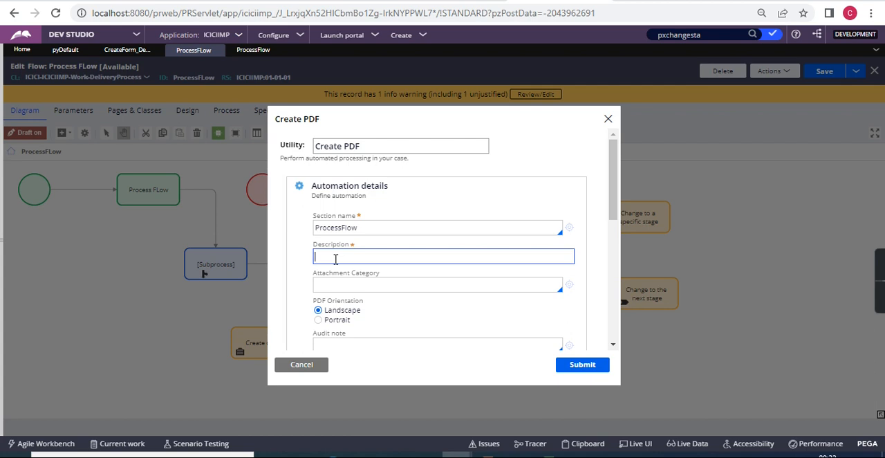
# Review the Create PDF description, attachment category, orientation and specification options, and close the properties without saving.
pyautogui.scroll(-4, 336, 259)
pyautogui.scroll(2, 336, 263)
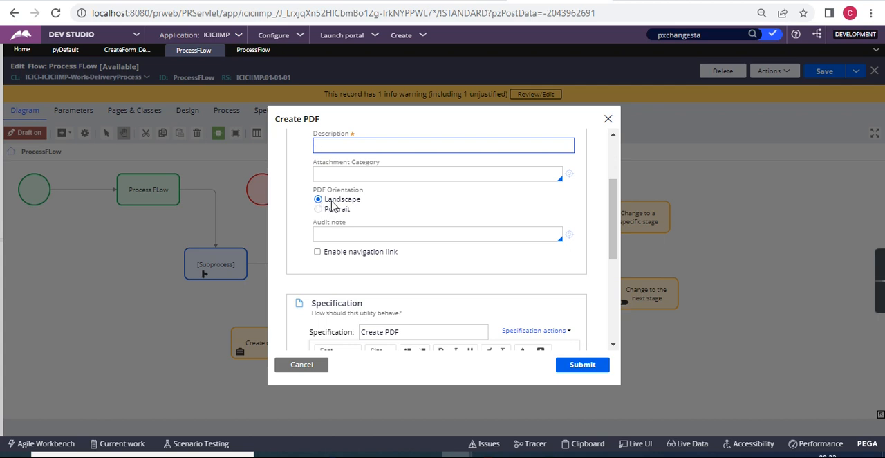
pyautogui.scroll(-3, 357, 273)
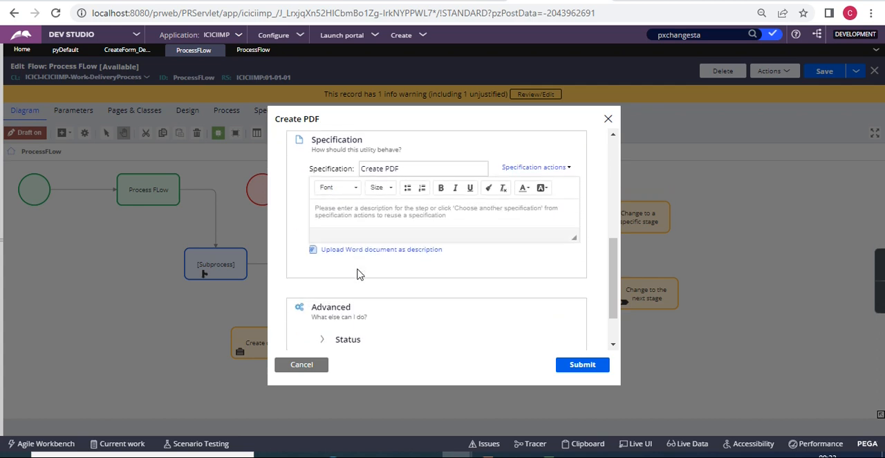
pyautogui.scroll(5, 357, 272)
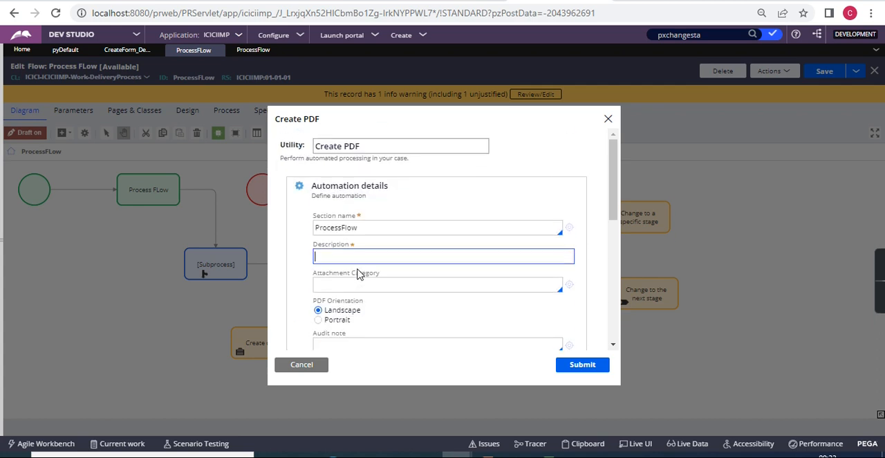
pyautogui.doubleClick(332, 230)
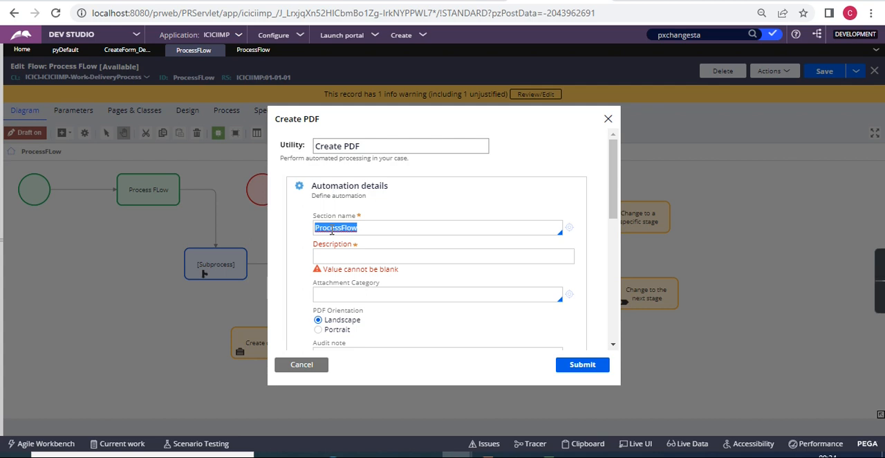
pyautogui.click(313, 368)
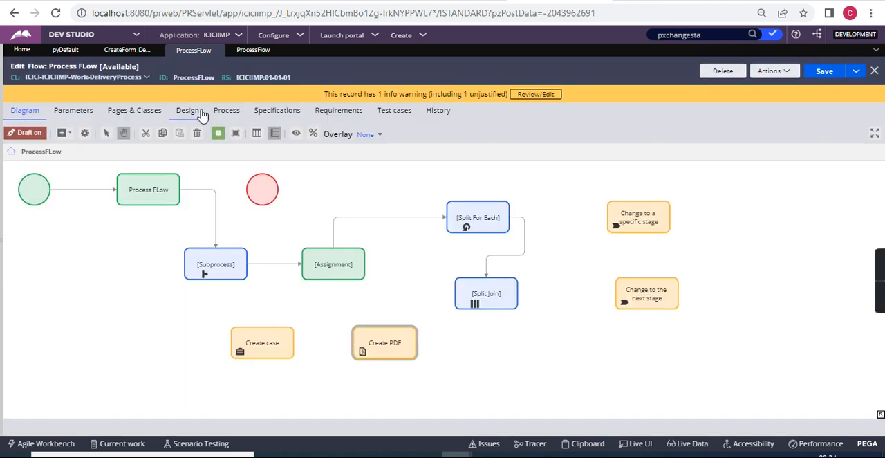
# Add a Generate document automation shape to the flow beside the Create PDF shape.
pyautogui.click(61, 133)
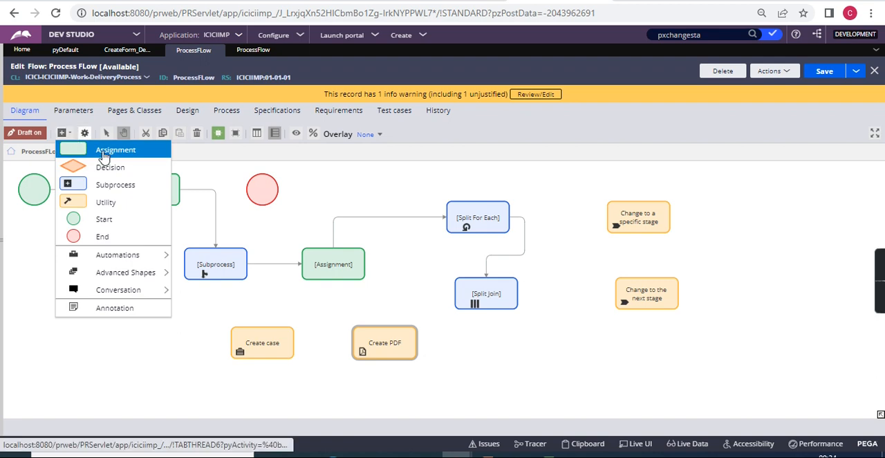
pyautogui.moveTo(135, 258)
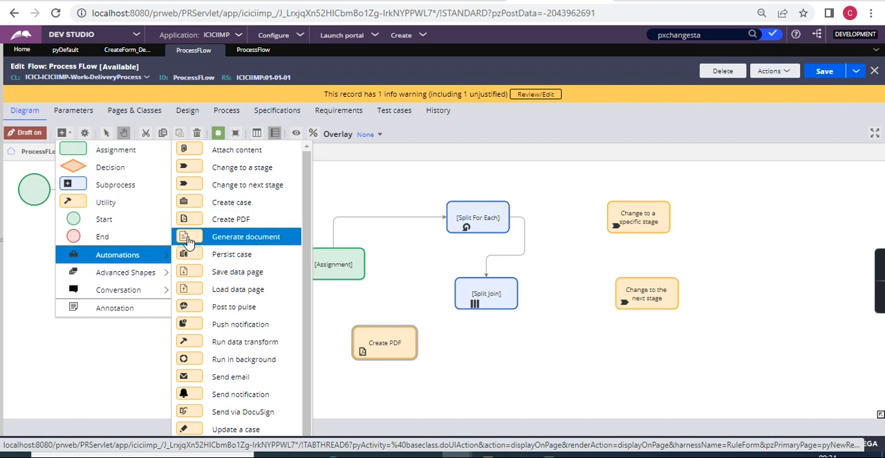
pyautogui.click(216, 240)
pyautogui.click(502, 358)
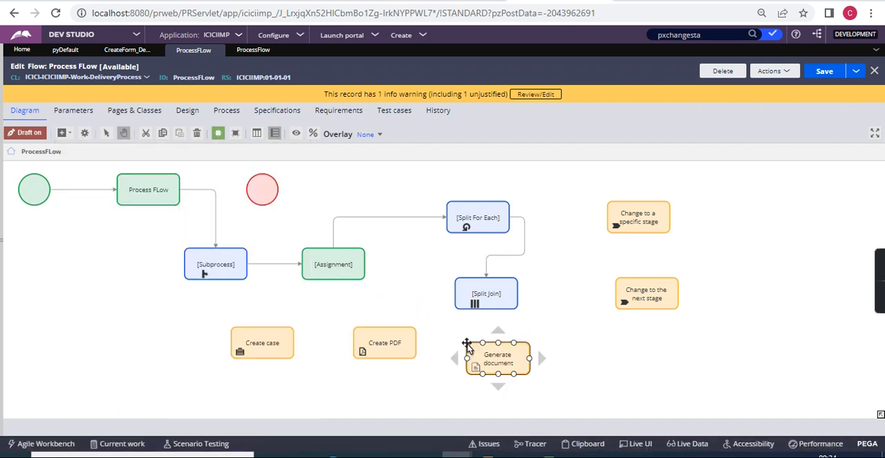
# Open the Generate document shape's properties and examine the template document choices.
pyautogui.doubleClick(506, 361)
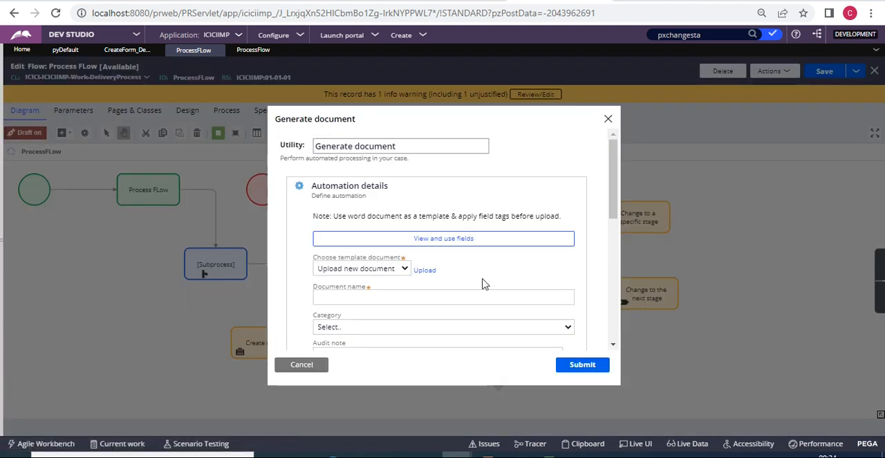
pyautogui.scroll(-3, 482, 283)
pyautogui.scroll(3, 482, 283)
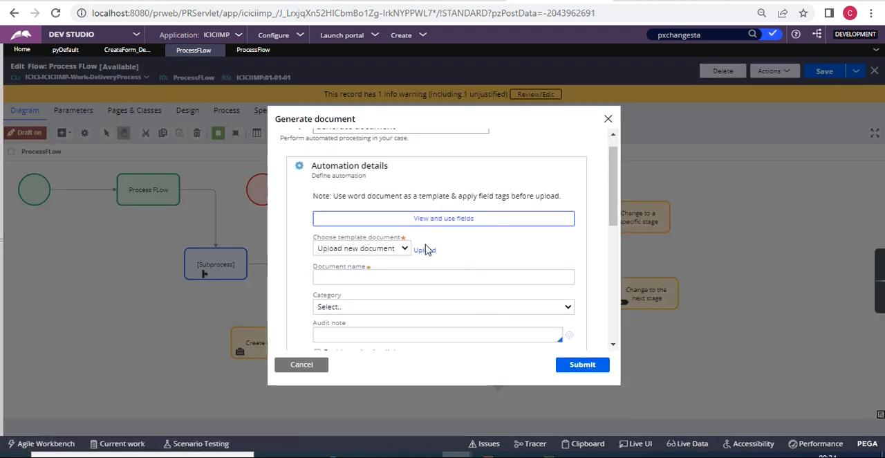
pyautogui.click(390, 252)
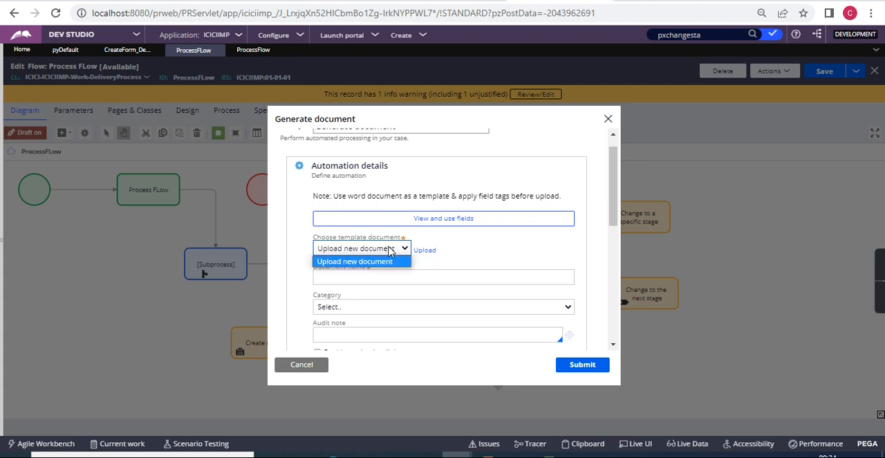
pyautogui.click(499, 232)
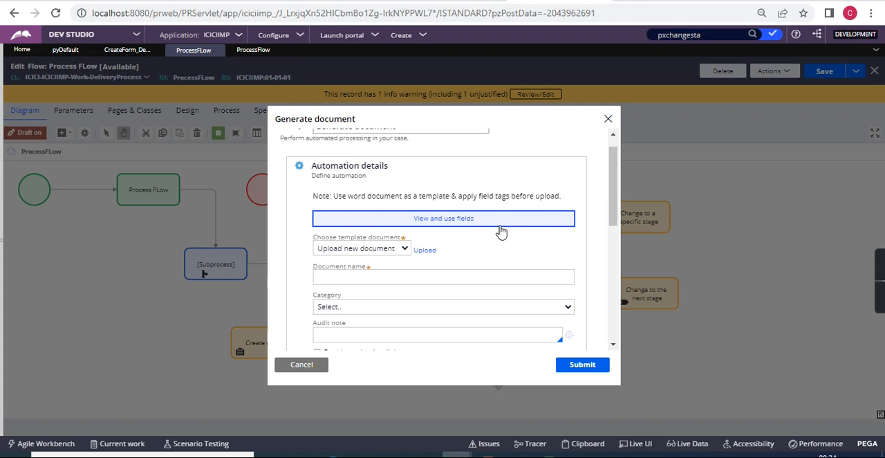
# Examine the field tags available for the document template, close their list, and review the document name, category, audit note and navigation link options.
pyautogui.click(501, 232)
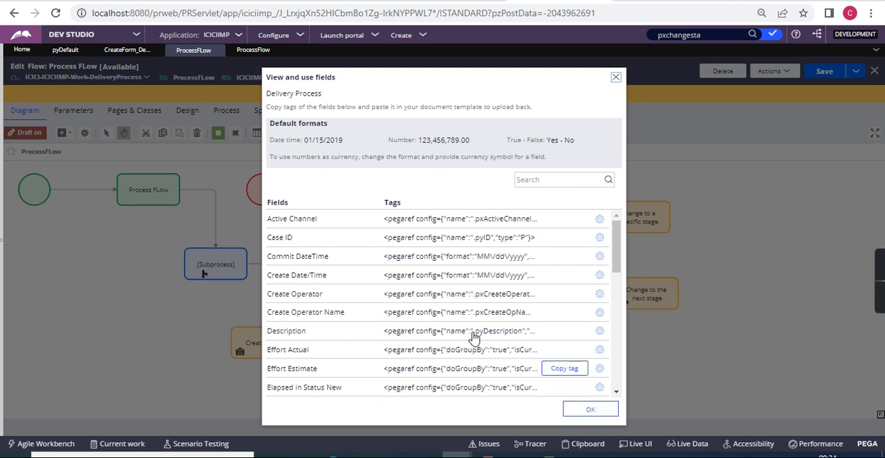
pyautogui.click(607, 413)
pyautogui.scroll(-4, 457, 336)
pyautogui.scroll(2, 456, 336)
pyautogui.scroll(3, 457, 336)
pyautogui.scroll(-3, 409, 245)
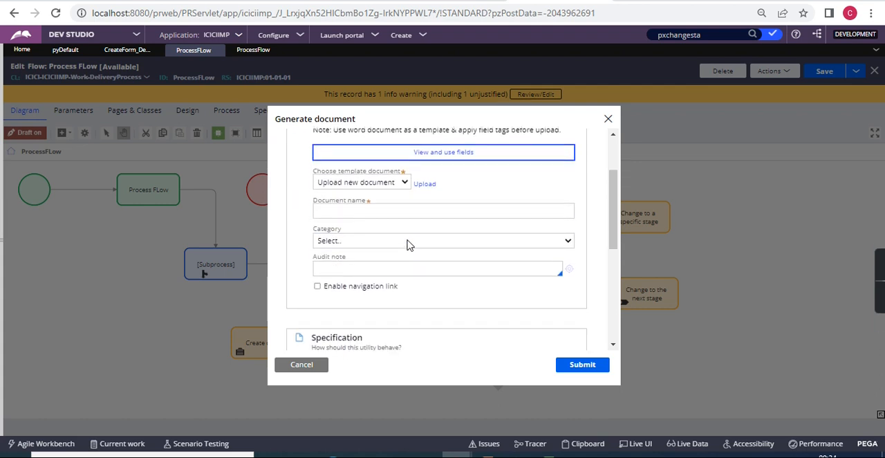
pyautogui.scroll(3, 373, 235)
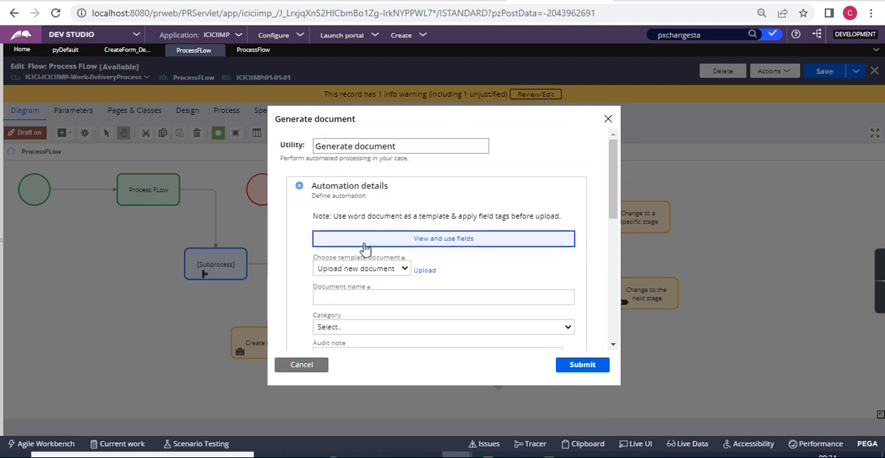
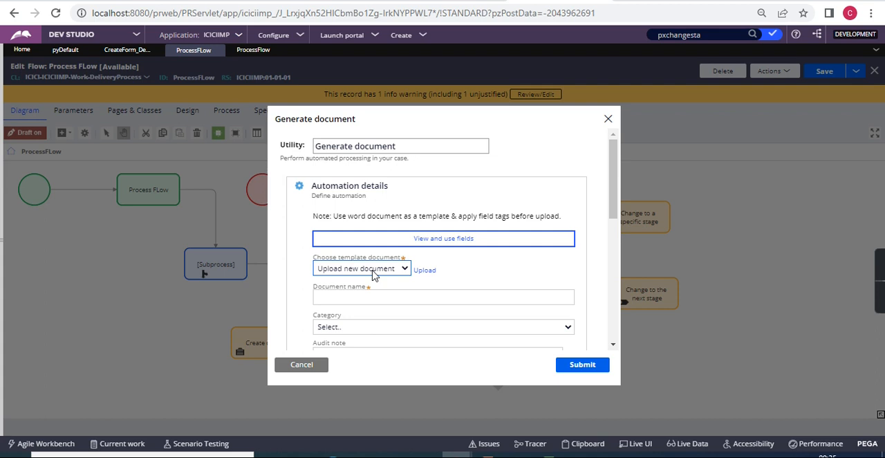
# Close the Generate document properties without saving and add a Persist case automation shape beside the Generate document shape.
pyautogui.click(304, 366)
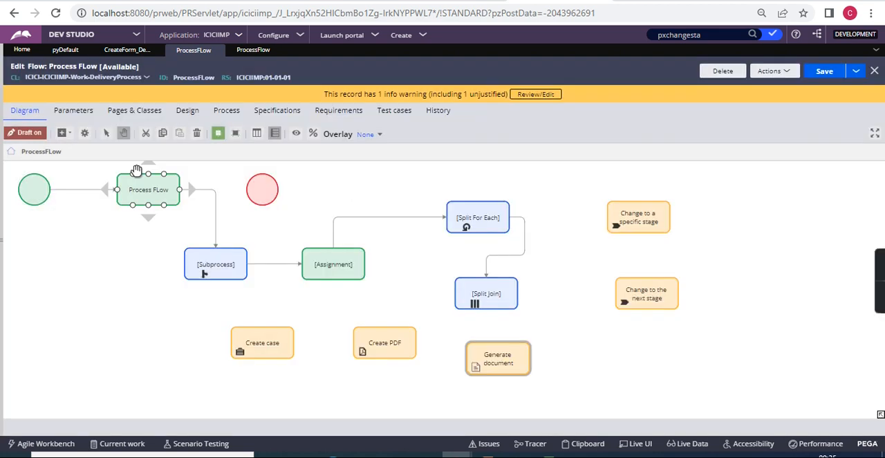
pyautogui.click(67, 133)
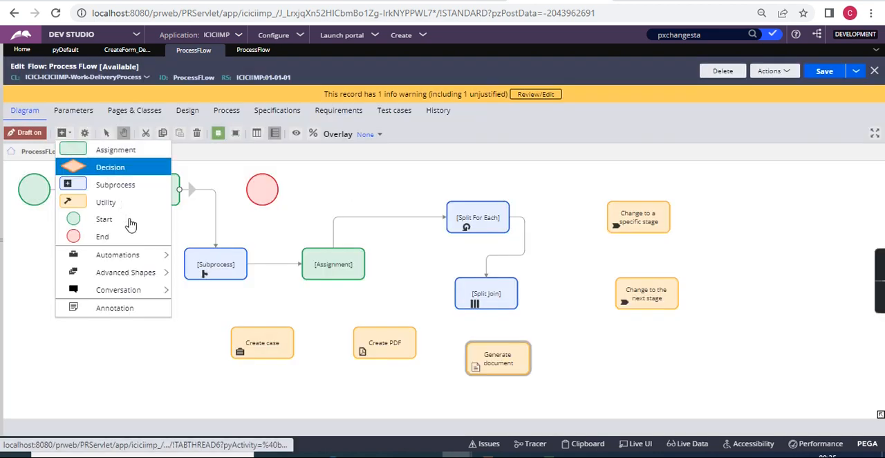
pyautogui.moveTo(131, 255)
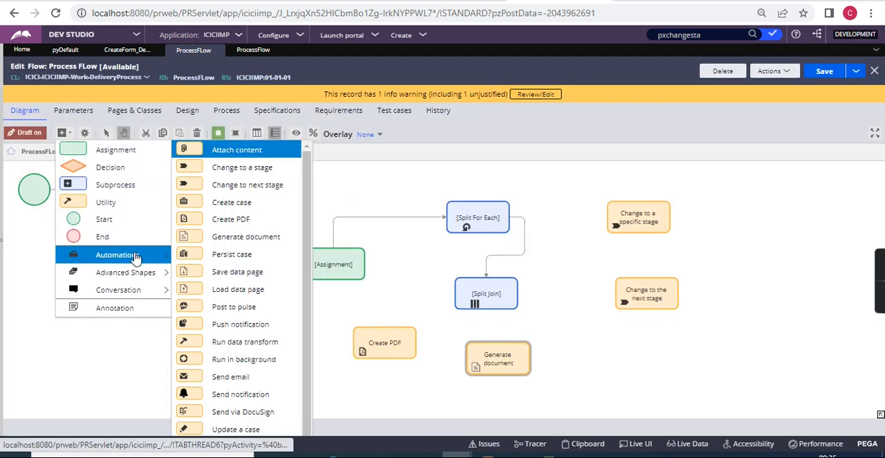
pyautogui.click(253, 261)
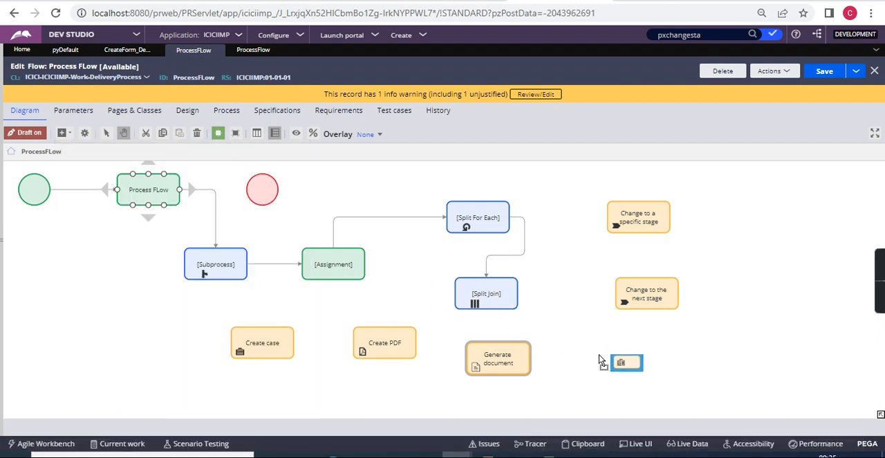
pyautogui.click(600, 361)
pyautogui.click(615, 371)
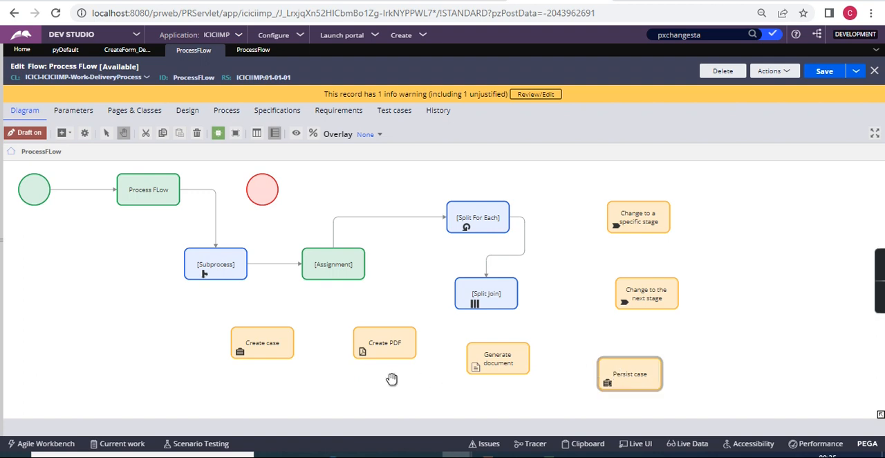
# Move the Persist case shape to the left of the Create case shape, below the start of the flow.
pyautogui.click(276, 348)
pyautogui.click(493, 363)
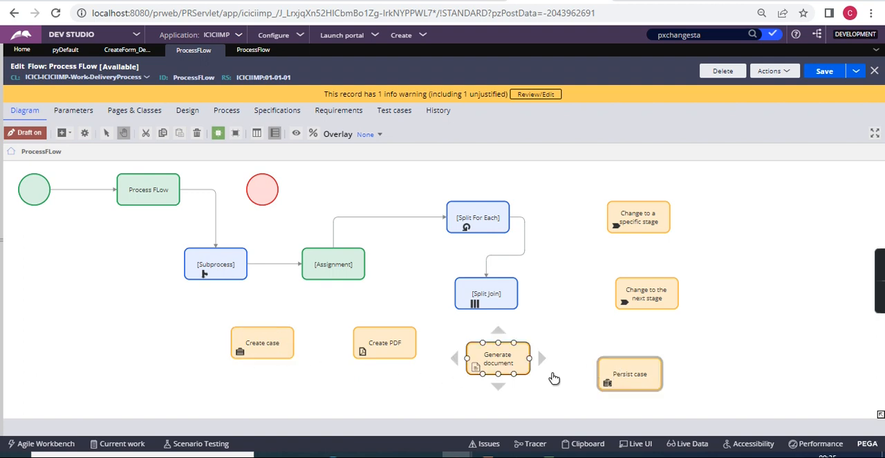
pyautogui.click(629, 377)
pyautogui.moveTo(630, 379); pyautogui.dragTo(164, 341)
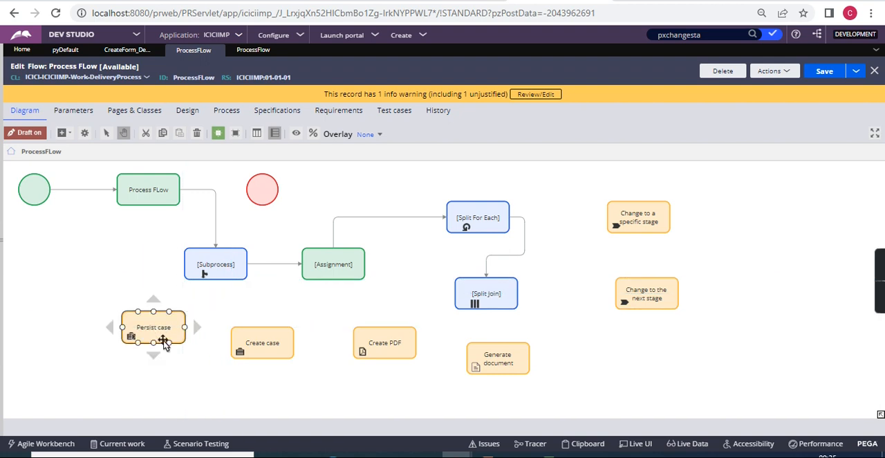
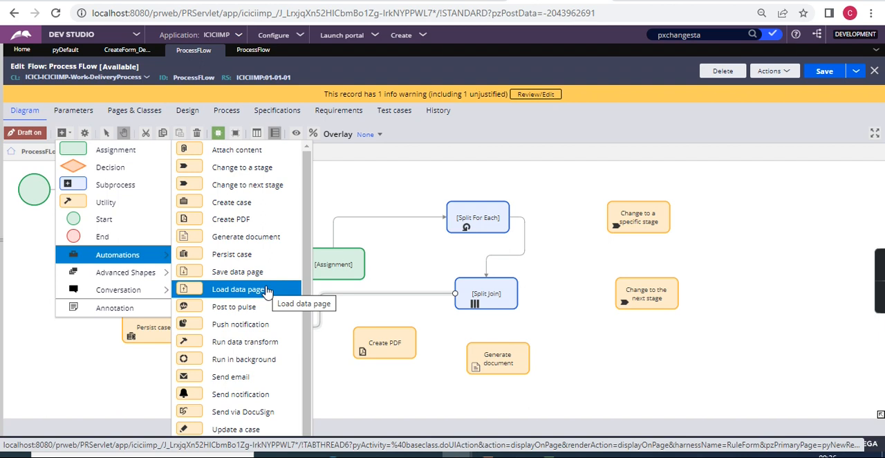
# Create a new Delivery Process case.
pyautogui.moveTo(154, 256)
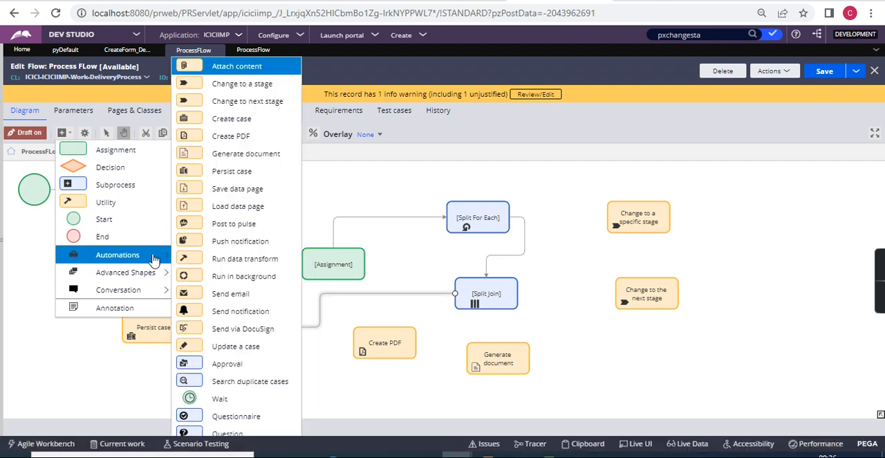
pyautogui.click(228, 224)
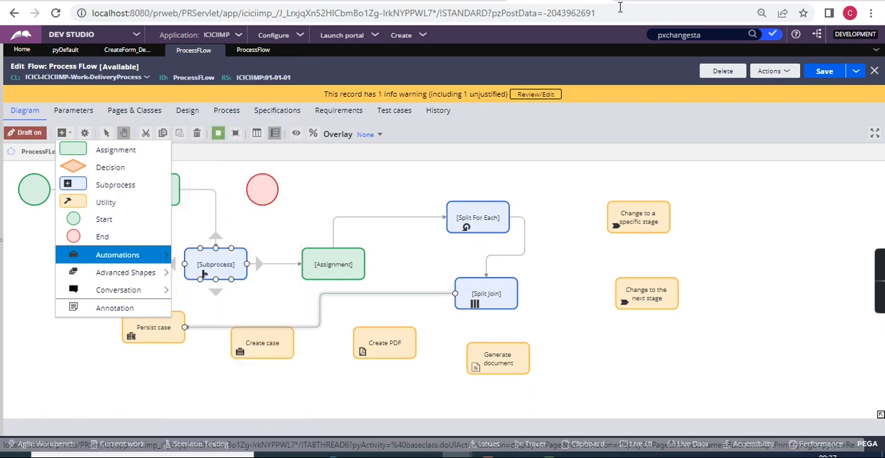
pyautogui.click(421, 42)
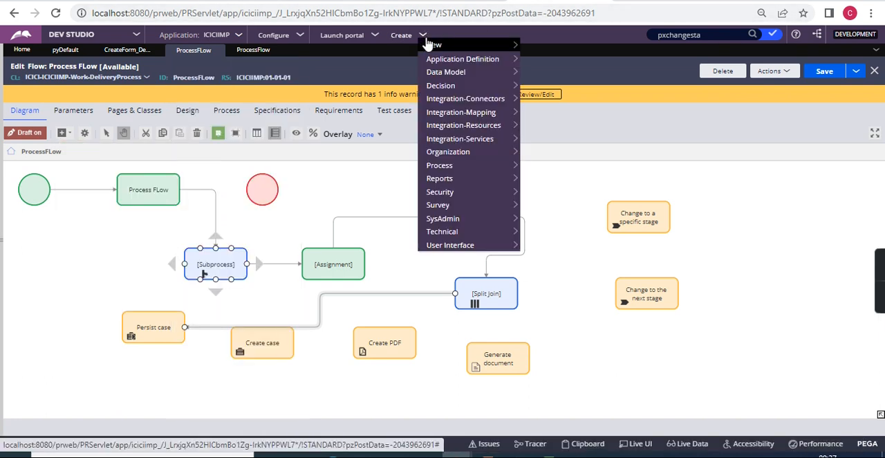
pyautogui.moveTo(490, 46)
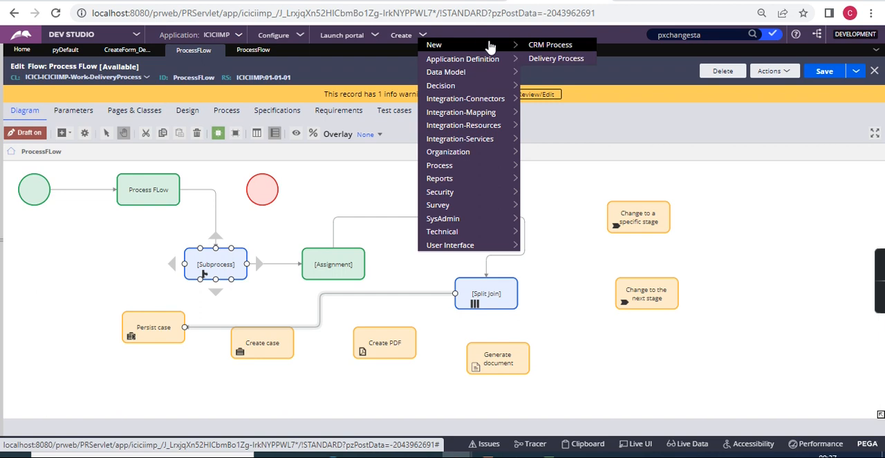
pyautogui.click(562, 59)
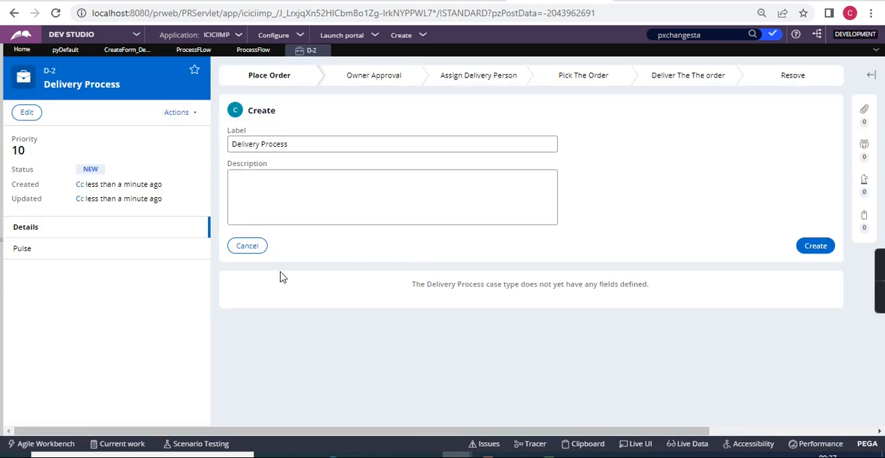
# Launch the User Portal and view the post types available for starting a Pulse conversation.
pyautogui.click(404, 36)
pyautogui.click(356, 37)
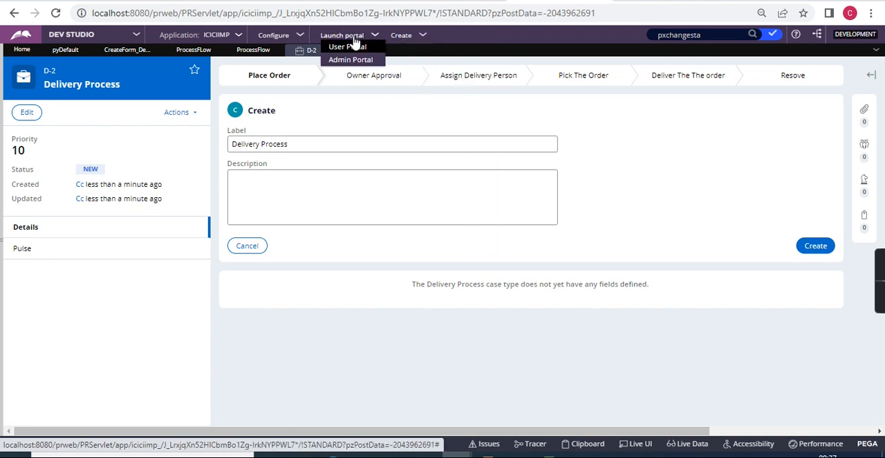
pyautogui.click(355, 49)
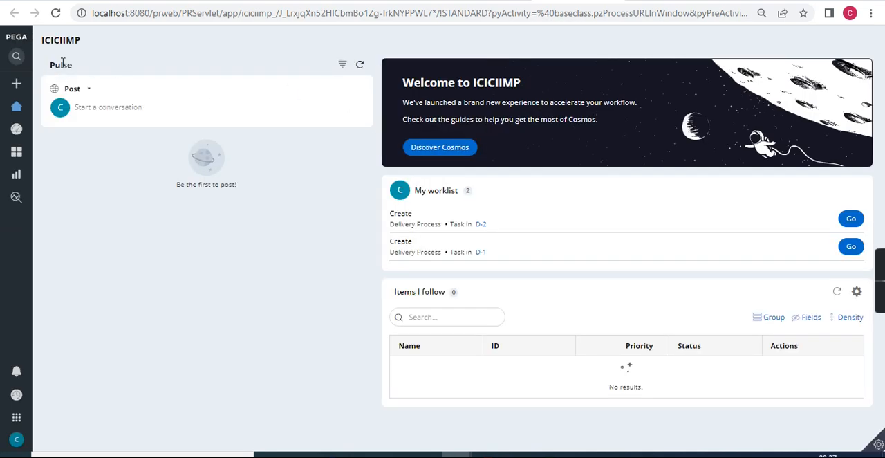
pyautogui.click(127, 112)
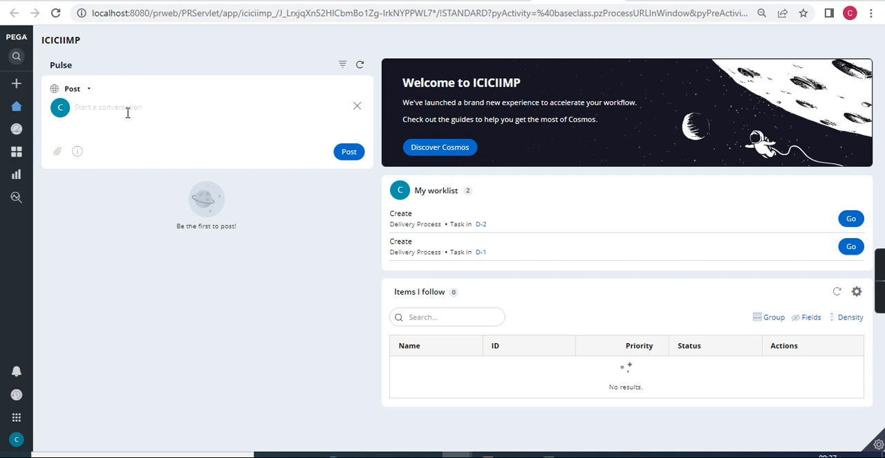
pyautogui.click(88, 91)
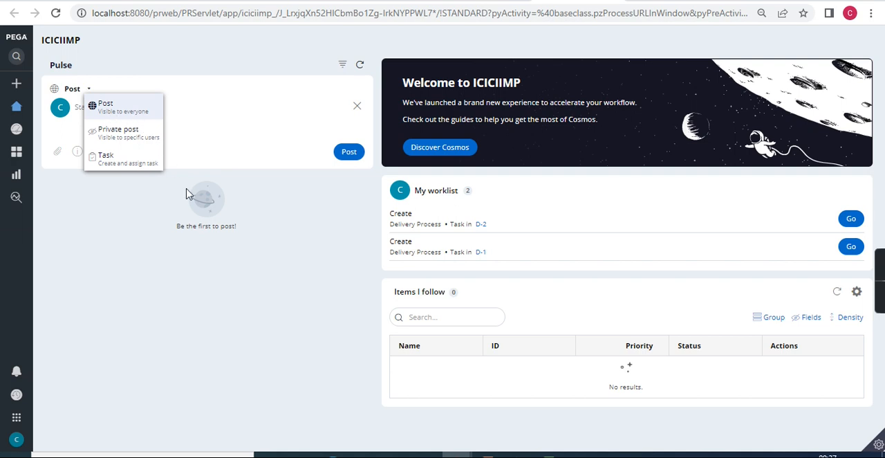
pyautogui.click(300, 235)
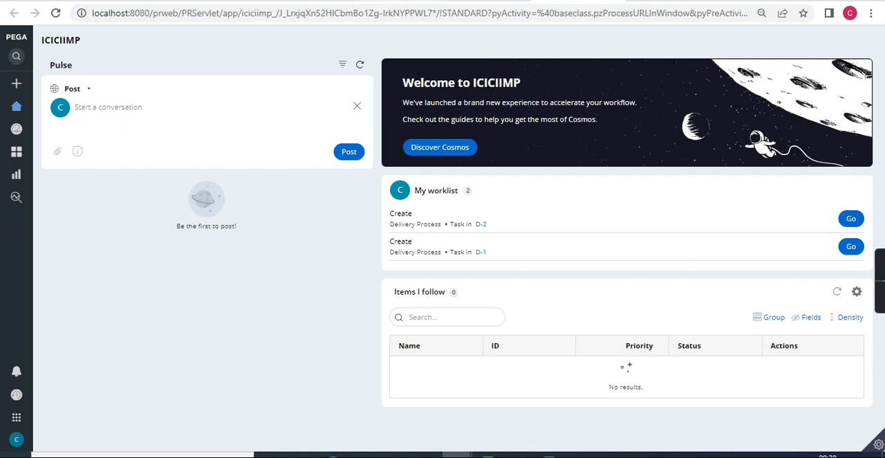
# Return to the ProcessFLow diagram in Dev Studio and add a Push notification automation shape below the Change to the next stage shape.
pyautogui.click(478, 0)
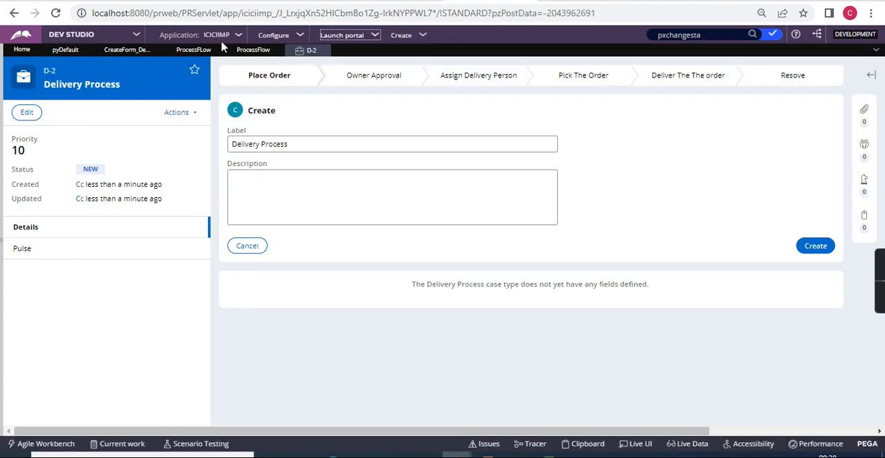
pyautogui.click(191, 50)
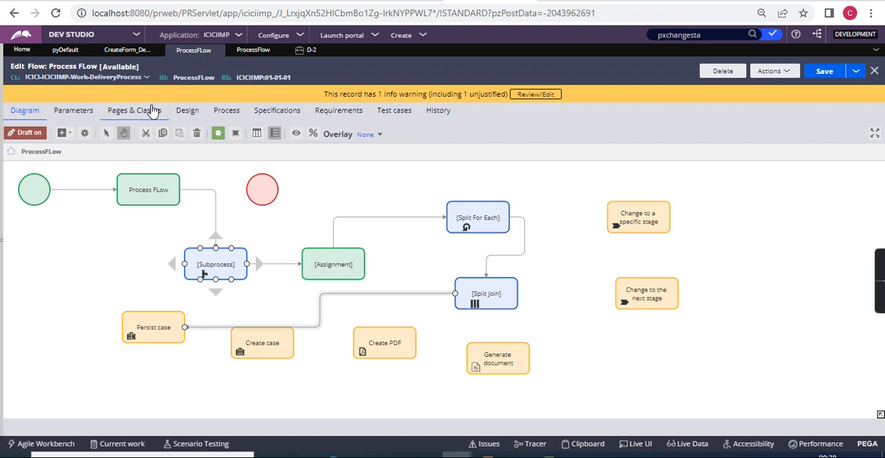
pyautogui.click(68, 141)
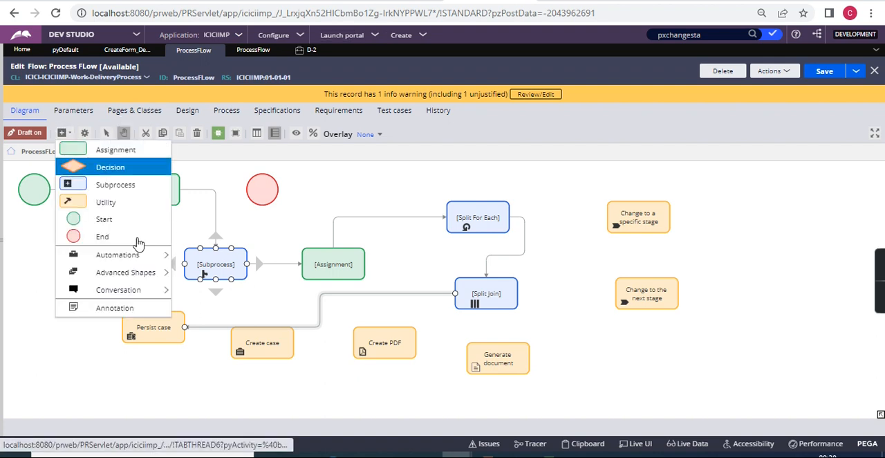
pyautogui.moveTo(138, 255)
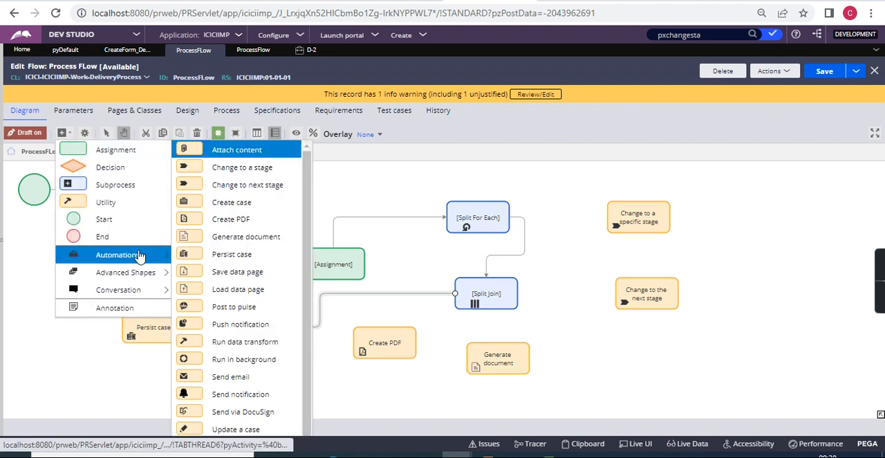
pyautogui.click(241, 330)
pyautogui.click(661, 359)
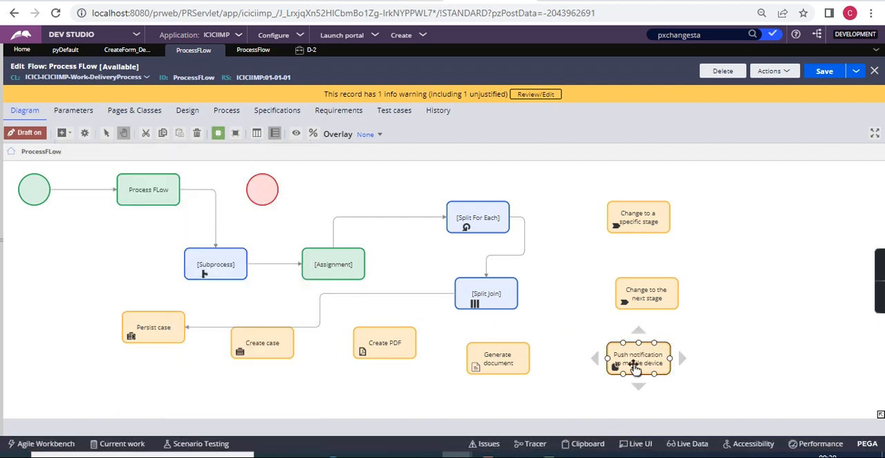
# Examine the Push notification properties with the Individual, Access group and Application recipient types, and close them without saving.
pyautogui.doubleClick(633, 368)
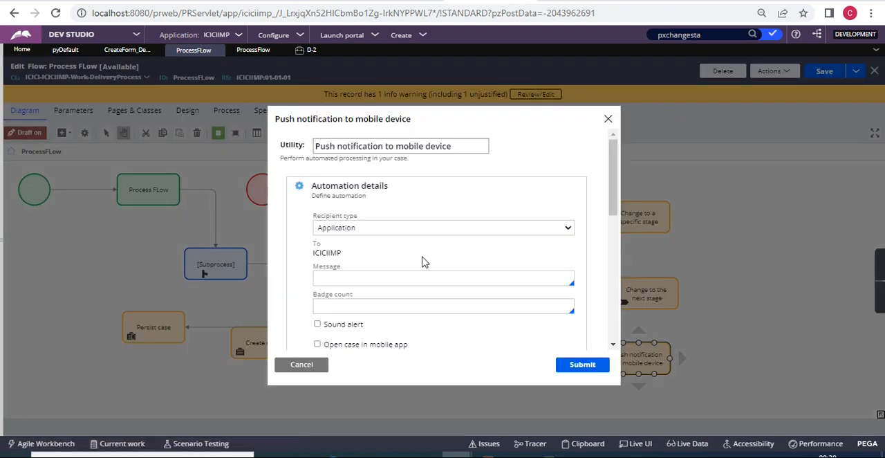
pyautogui.click(326, 280)
pyautogui.click(532, 231)
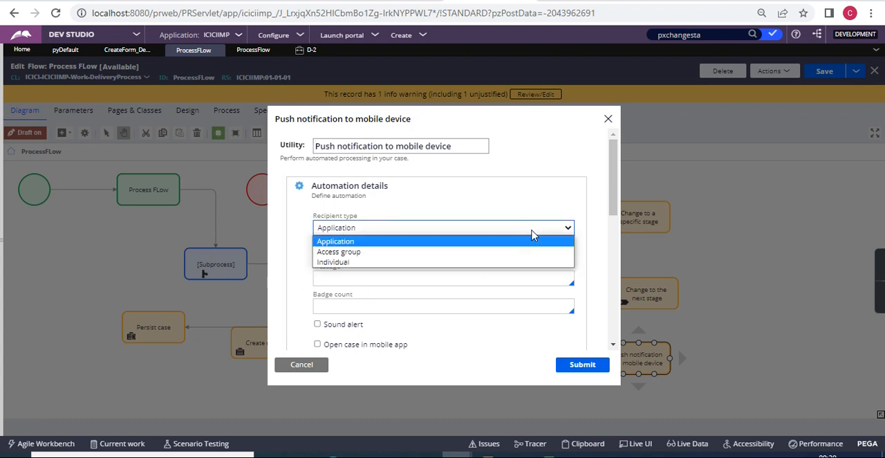
pyautogui.click(330, 264)
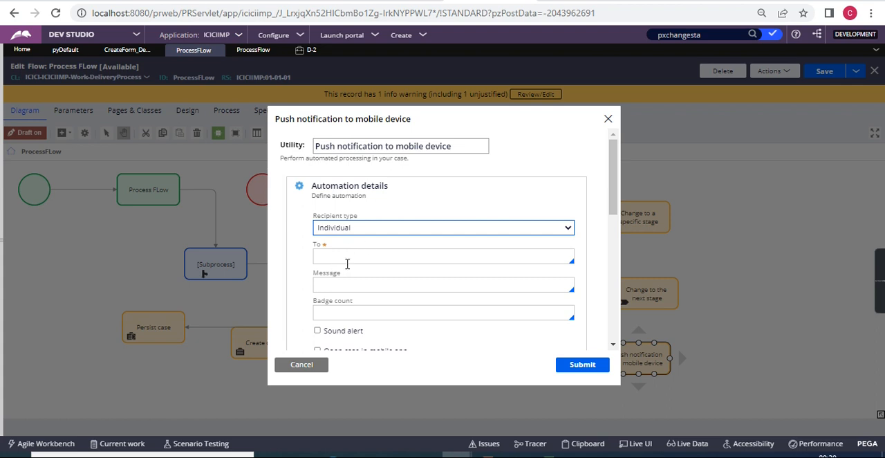
pyautogui.click(402, 229)
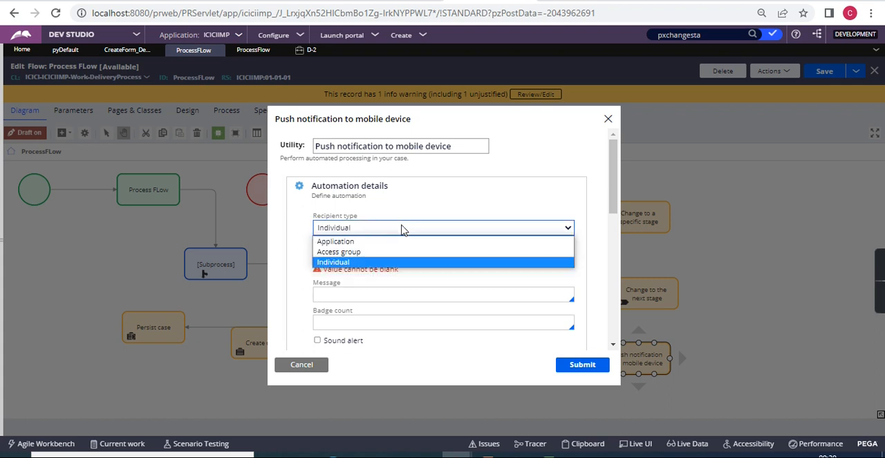
pyautogui.click(360, 252)
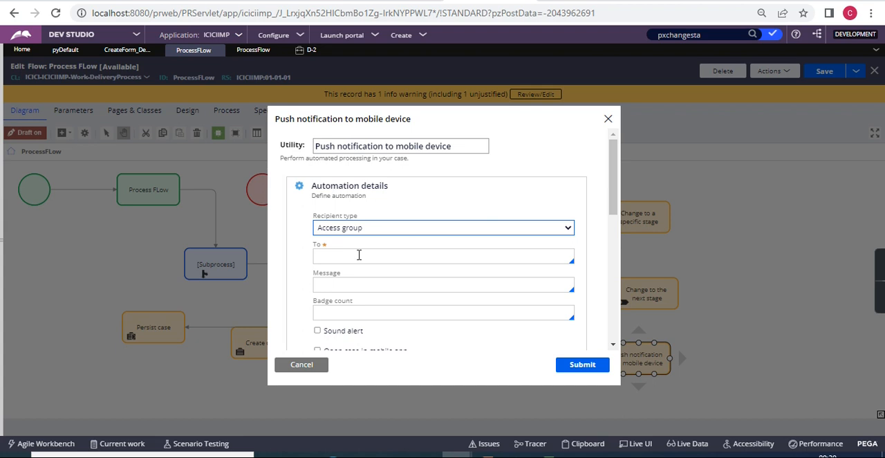
pyautogui.click(361, 231)
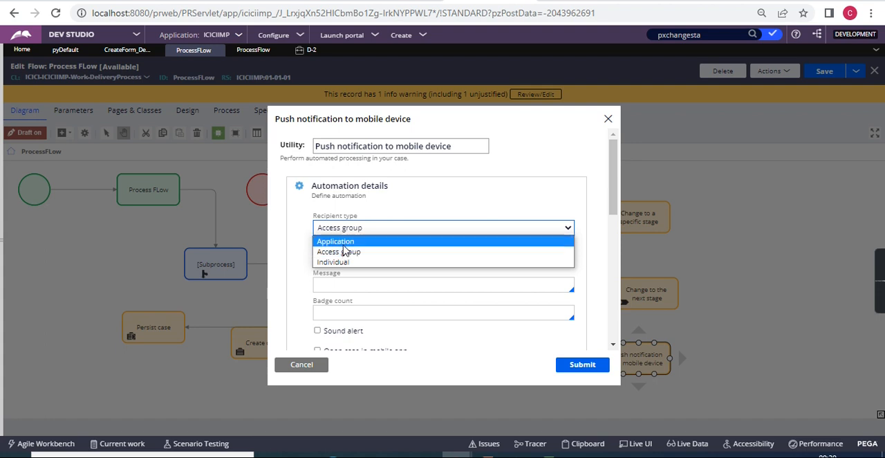
pyautogui.click(344, 246)
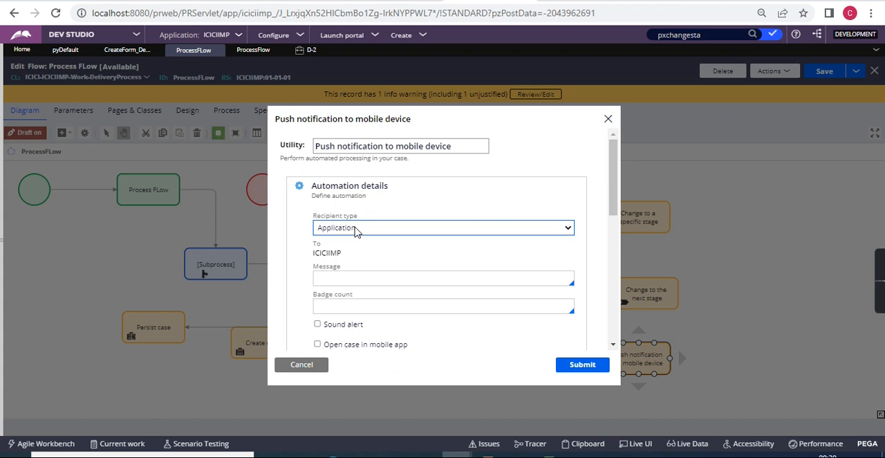
pyautogui.click(355, 230)
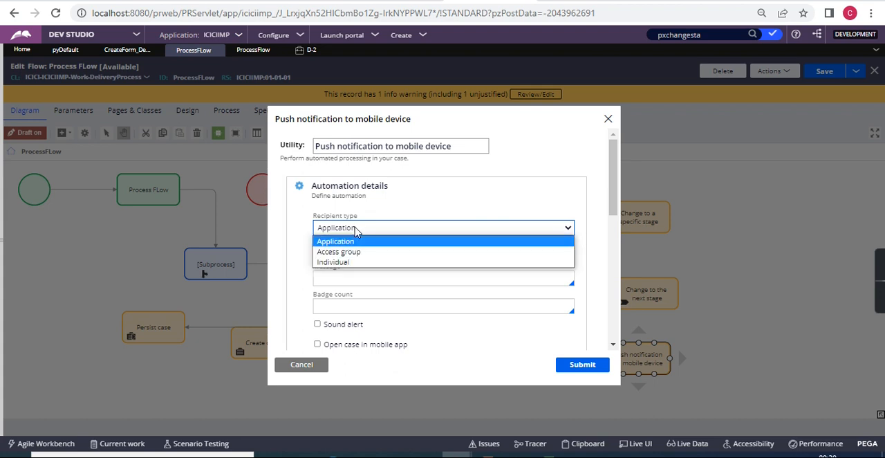
pyautogui.click(346, 269)
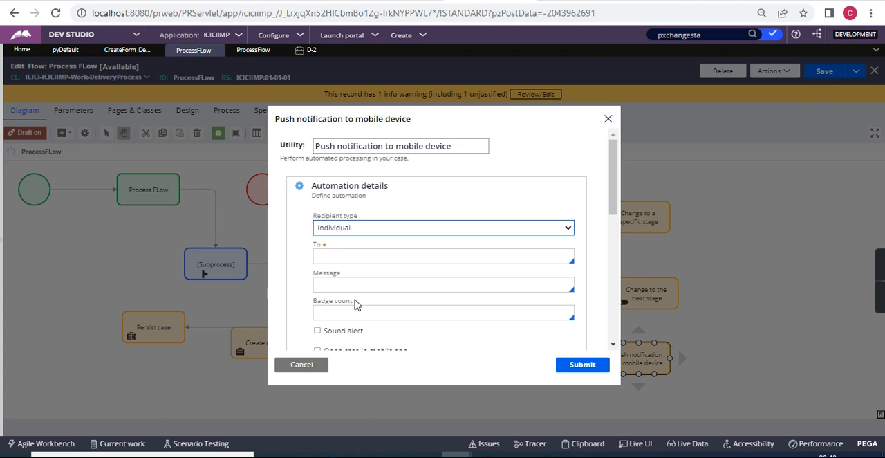
pyautogui.scroll(-5, 355, 304)
pyautogui.click(303, 364)
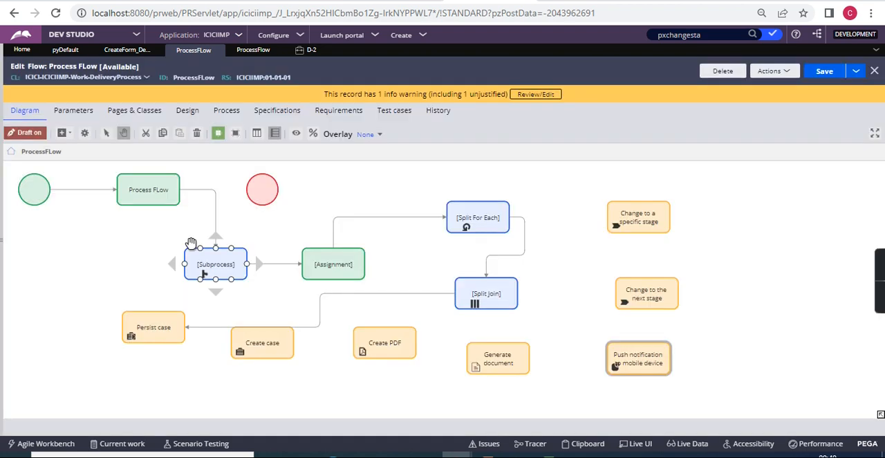
# Add a Run data transform automation shape to the right of the Change to a specific stage shape.
pyautogui.click(70, 139)
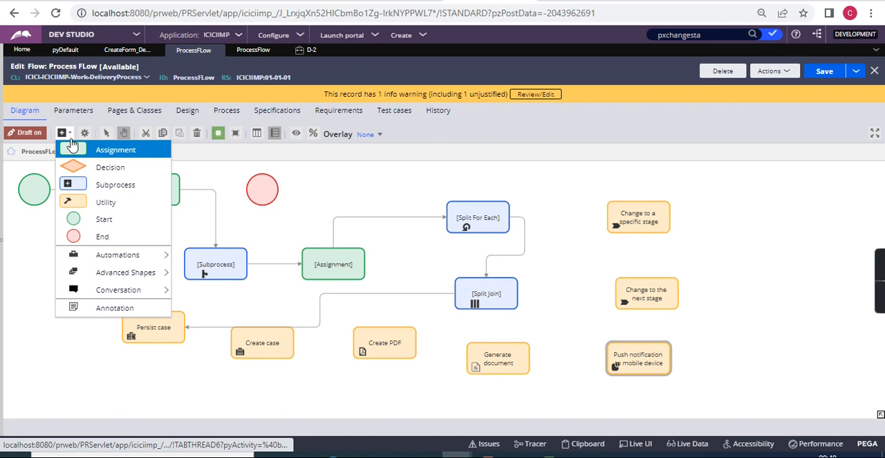
pyautogui.moveTo(118, 254)
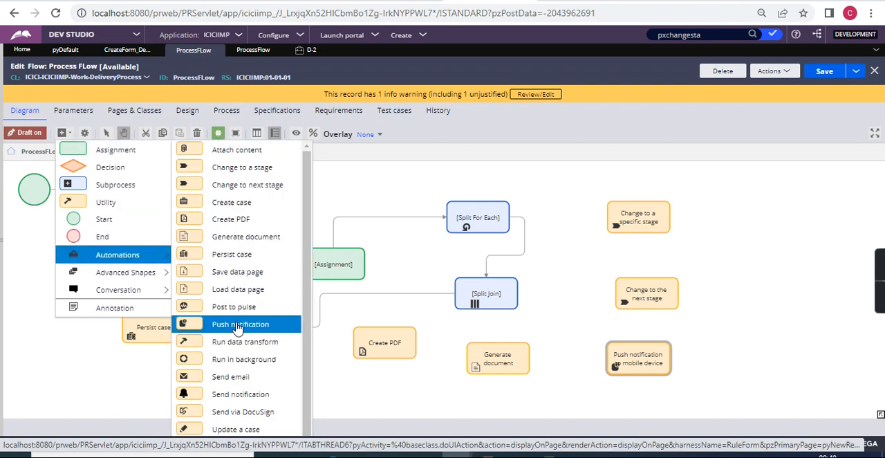
pyautogui.scroll(-1, 237, 346)
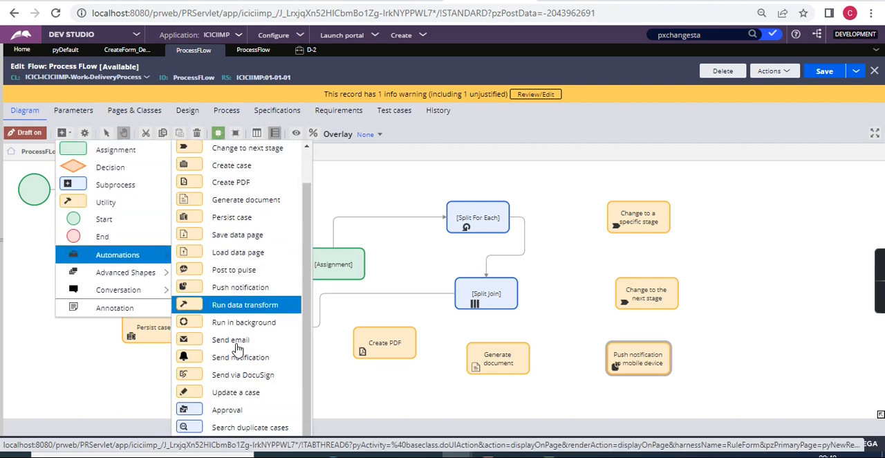
pyautogui.click(212, 313)
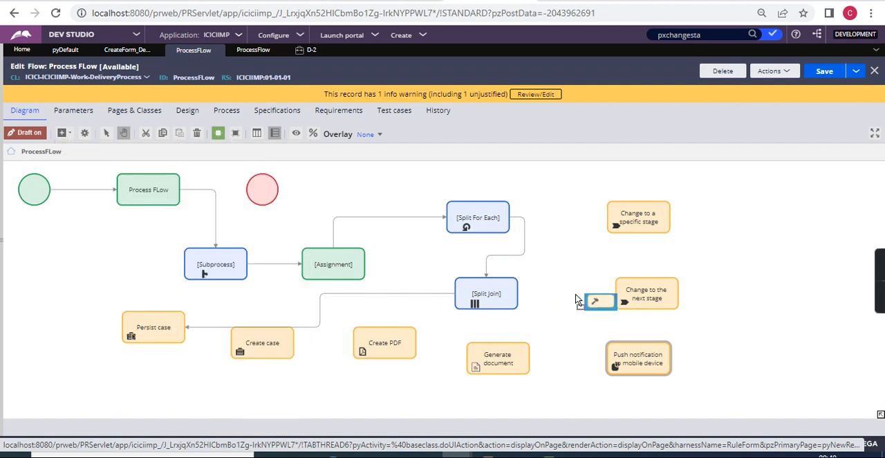
pyautogui.click(732, 210)
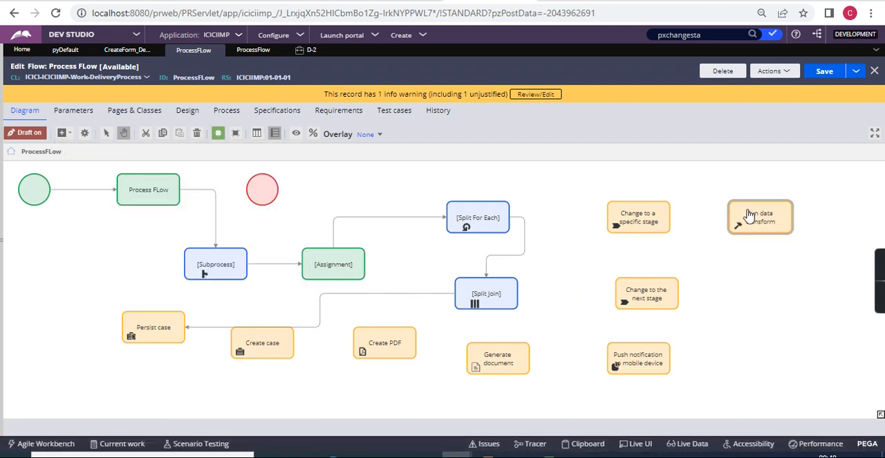
# Examine the Run data transform properties and the available data transform choices, and close them without saving.
pyautogui.click(770, 218)
pyautogui.doubleClick(770, 218)
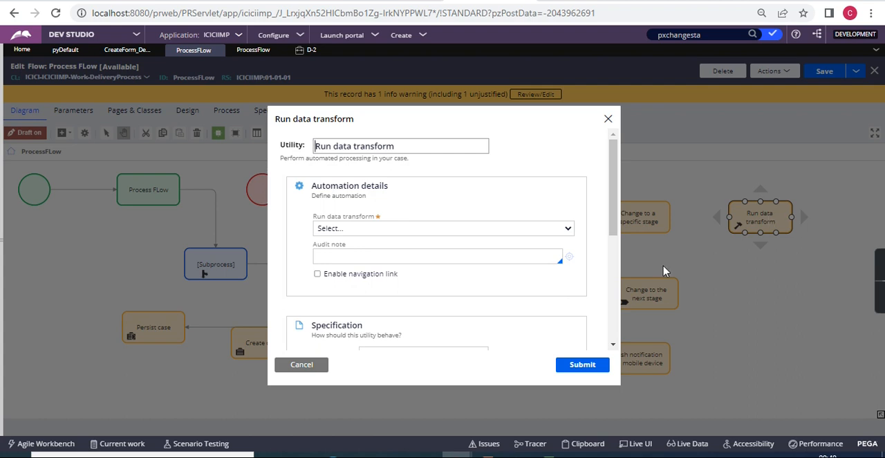
pyautogui.click(469, 233)
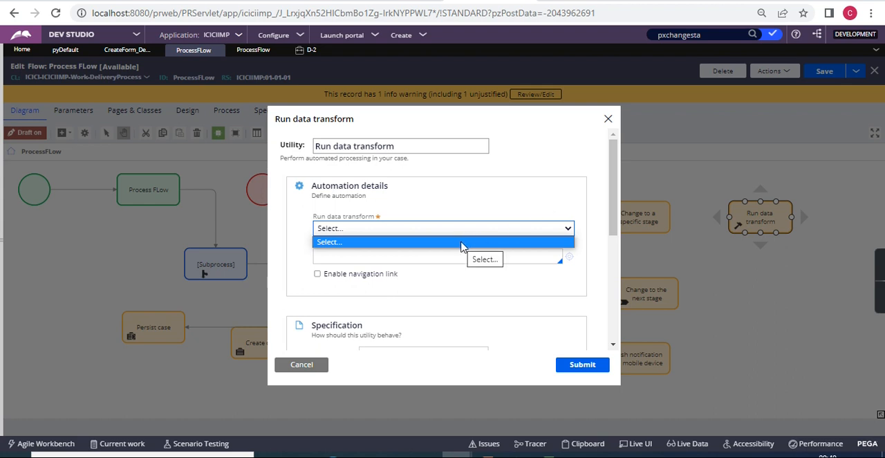
pyautogui.click(544, 209)
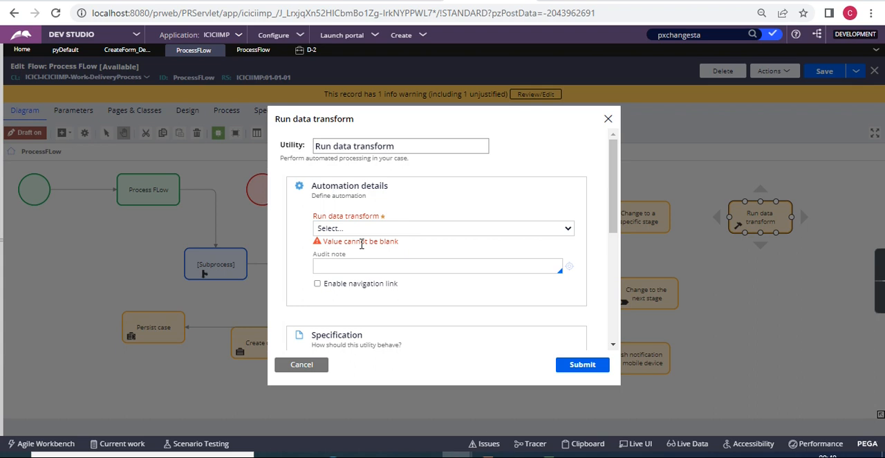
pyautogui.click(301, 367)
# Delete the Run data transform shape from the flow diagram.
pyautogui.click(757, 220)
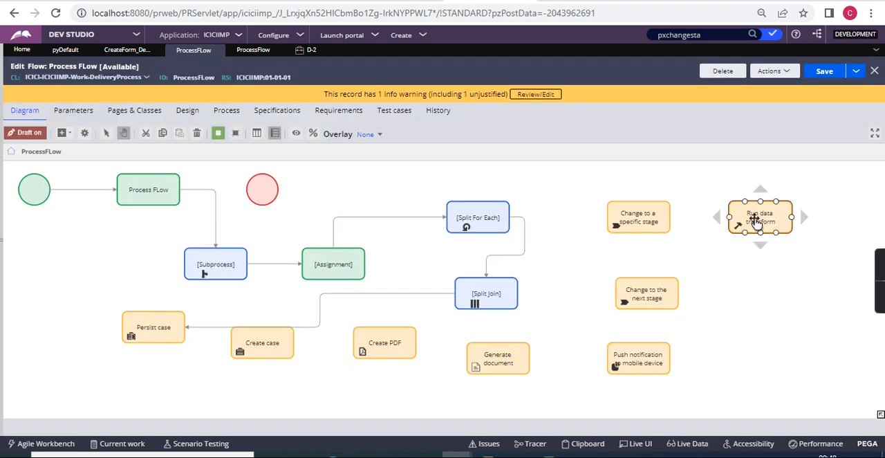
pyautogui.click(757, 220)
pyautogui.press('Delete')
pyautogui.click(796, 287)
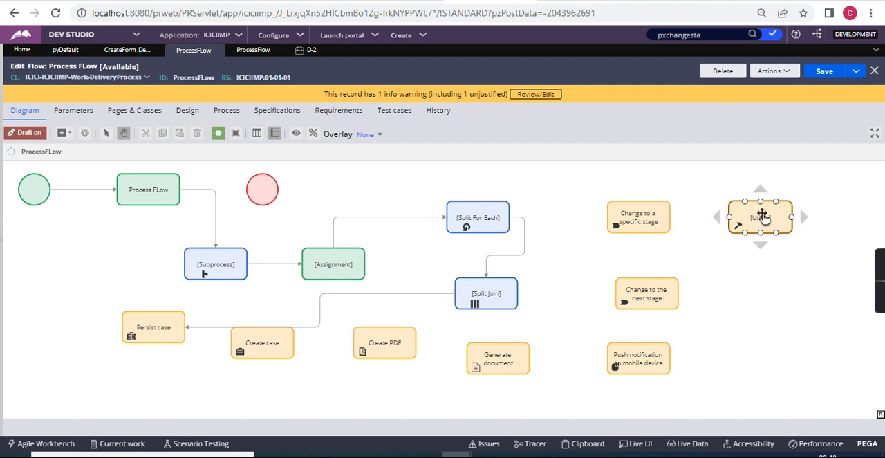
pyautogui.press('Delete')
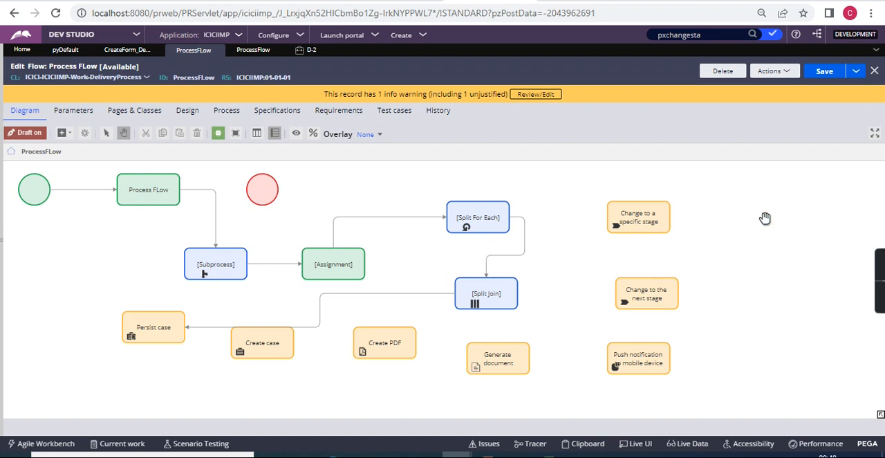
# Examine the Apply data transform option in the properties of the connector from Split Join to Persist case, and close them without saving.
pyautogui.doubleClick(319, 309)
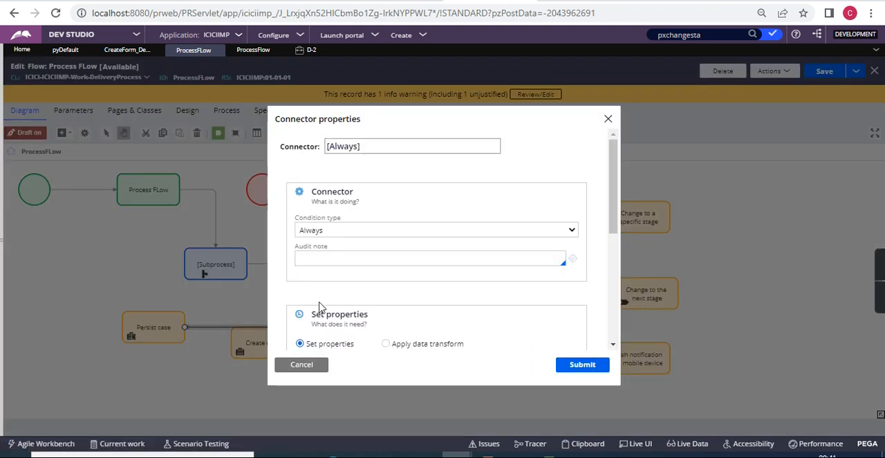
pyautogui.scroll(-5, 373, 274)
pyautogui.scroll(4, 377, 275)
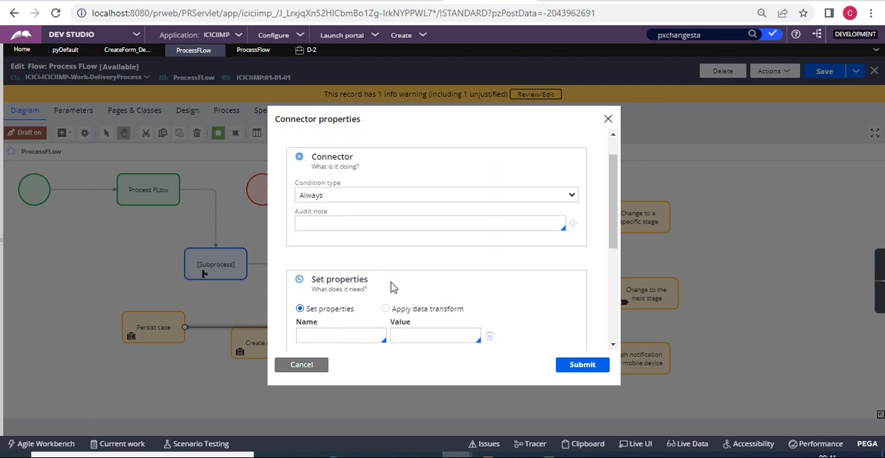
pyautogui.click(385, 308)
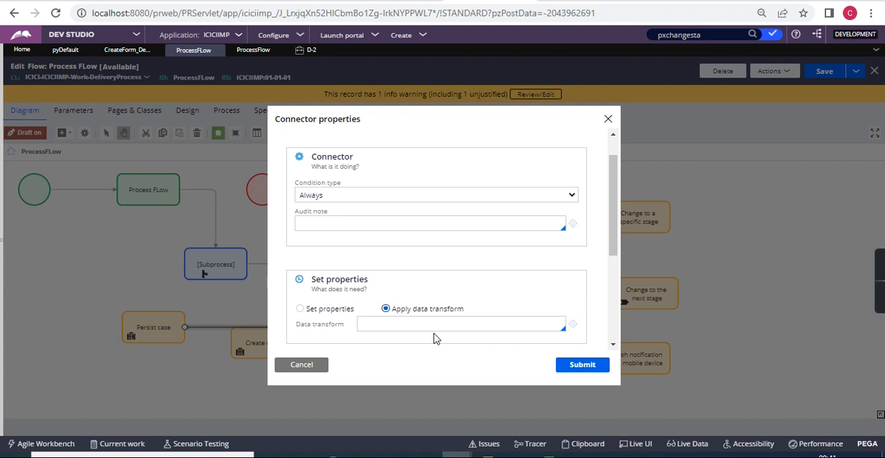
pyautogui.click(408, 326)
pyautogui.click(310, 366)
# Add a Run in background automation shape to the right of the Change to a specific stage shape.
pyautogui.click(141, 188)
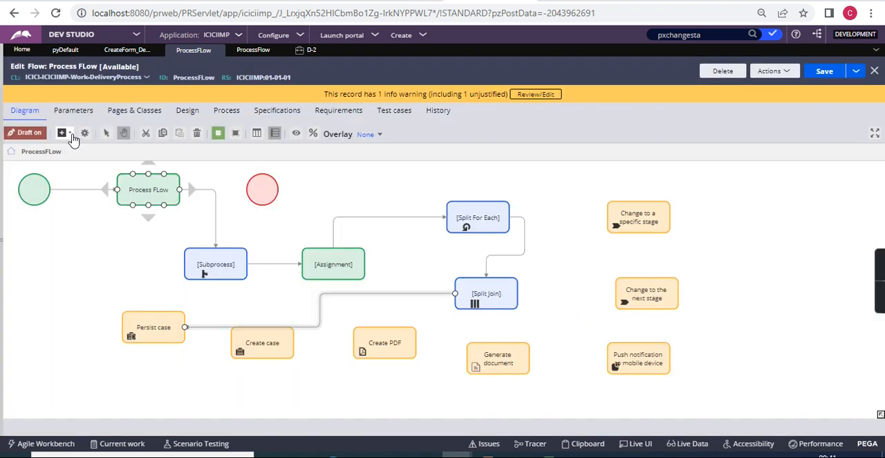
pyautogui.click(71, 134)
pyautogui.moveTo(148, 256)
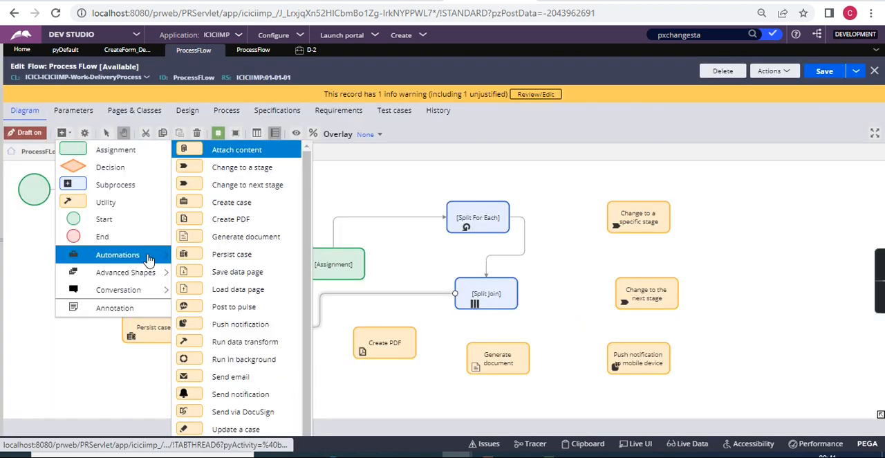
pyautogui.click(236, 361)
pyautogui.click(752, 217)
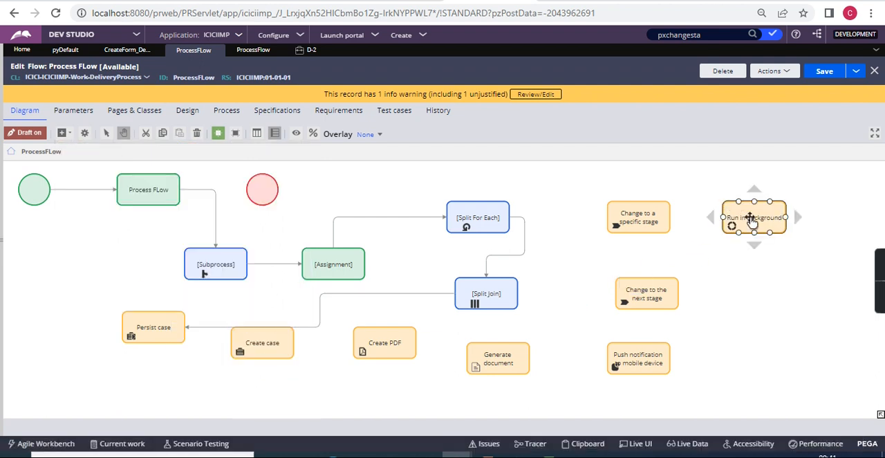
# Examine the Run in background properties and the available queue types, and close them without saving.
pyautogui.doubleClick(752, 220)
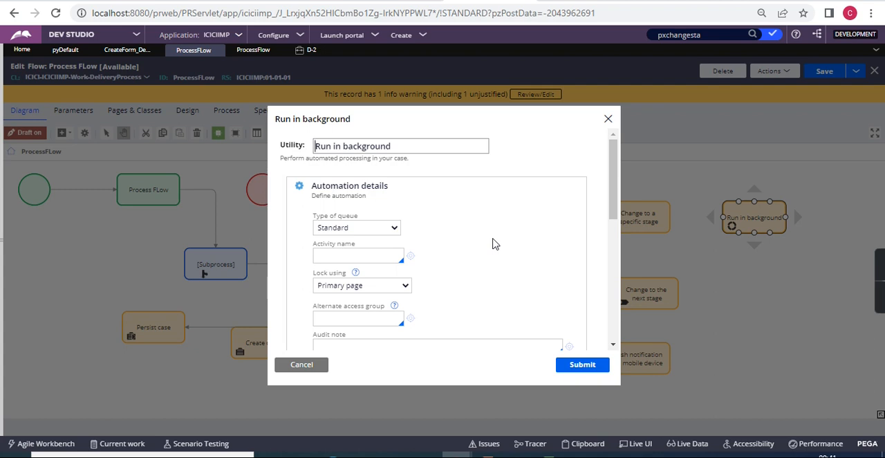
pyautogui.scroll(-2, 452, 269)
pyautogui.scroll(-1, 453, 270)
pyautogui.scroll(3, 453, 269)
pyautogui.click(363, 228)
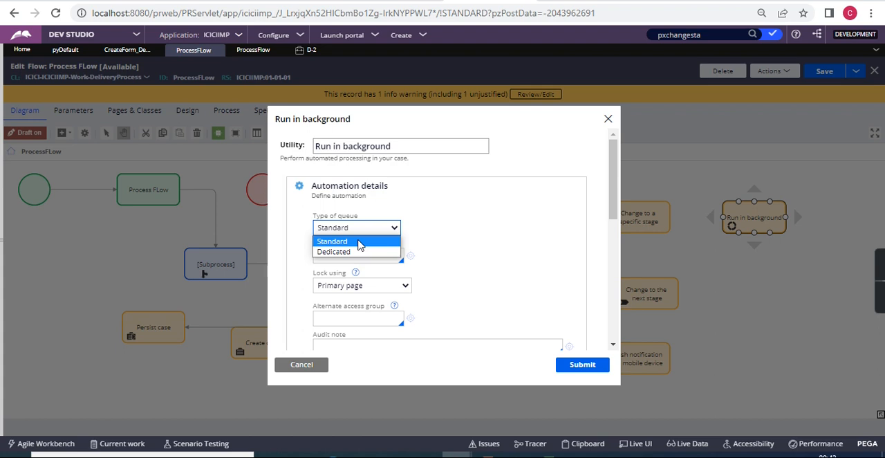
pyautogui.click(359, 242)
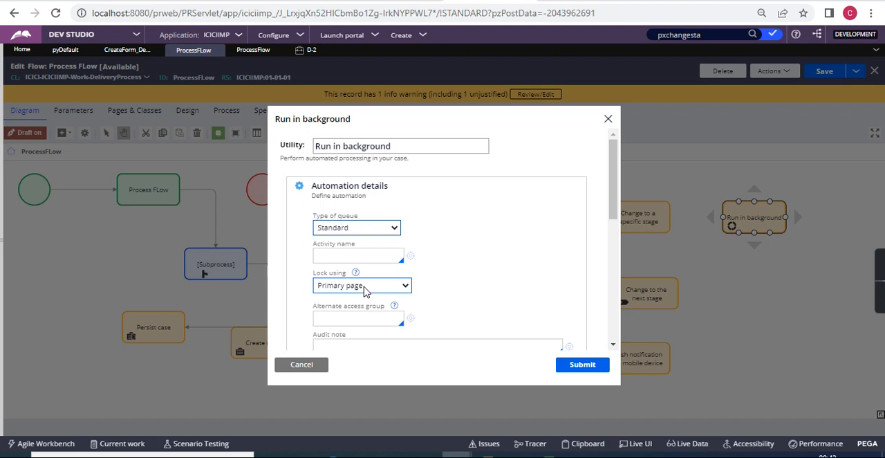
pyautogui.click(302, 366)
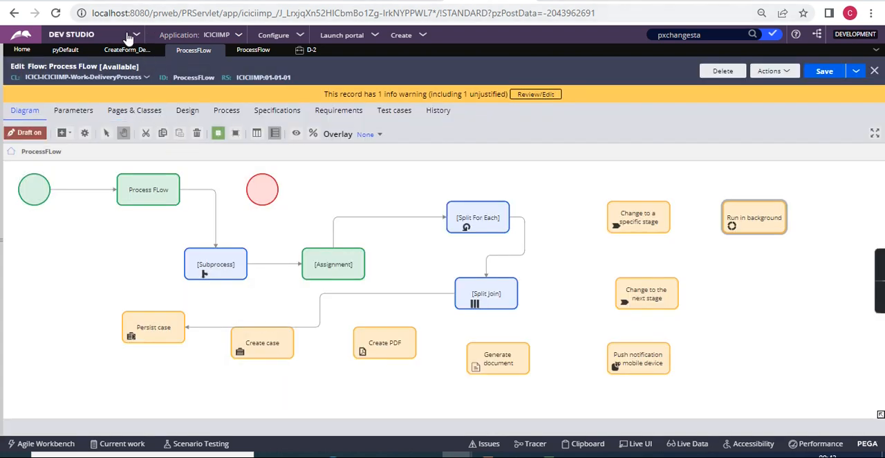
# Switch to Admin Studio, view the running nodes and return to the overview.
pyautogui.click(128, 38)
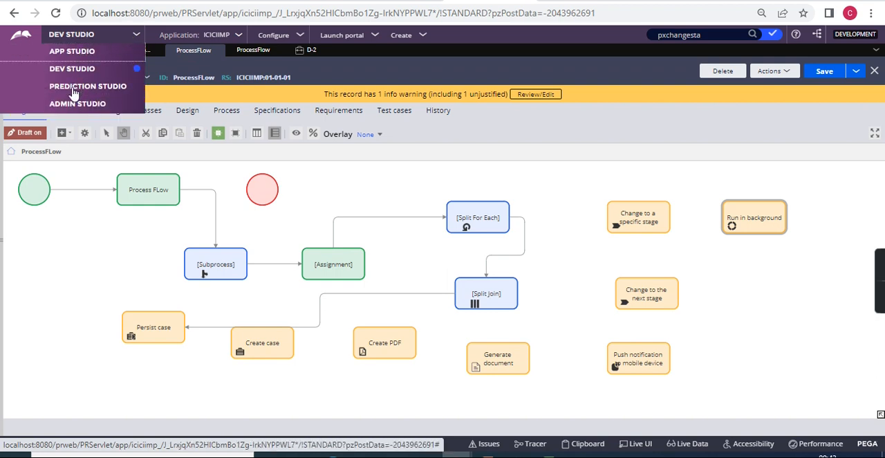
pyautogui.click(69, 109)
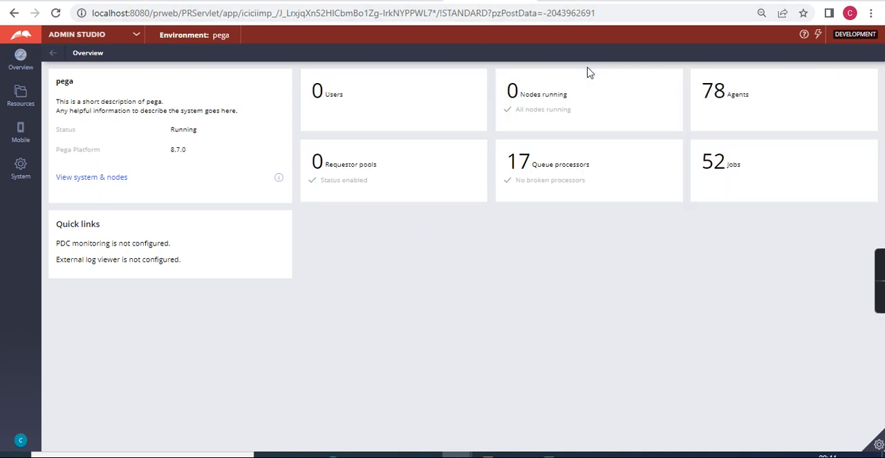
pyautogui.click(563, 98)
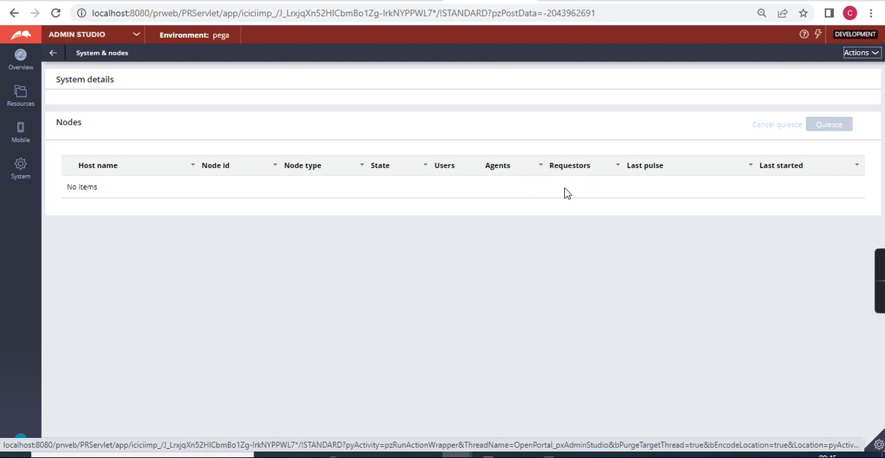
pyautogui.click(54, 55)
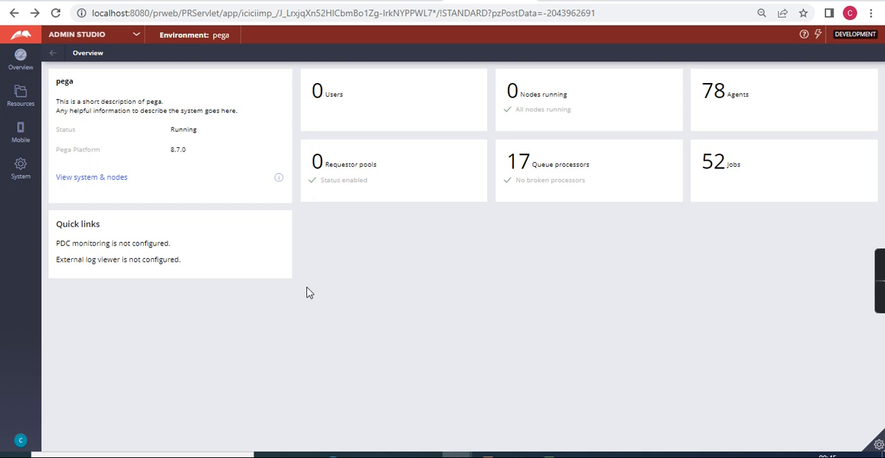
# Open the list of scheduled items for the pzStandardProcessor queue processor.
pyautogui.click(557, 177)
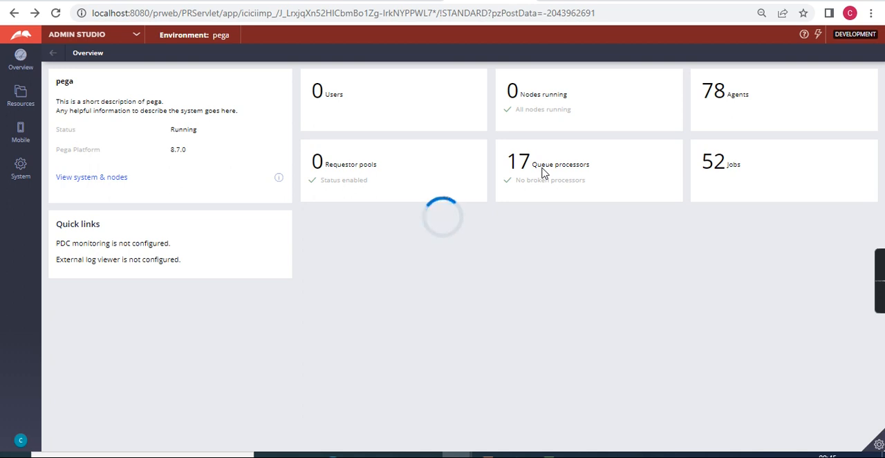
pyautogui.click(543, 173)
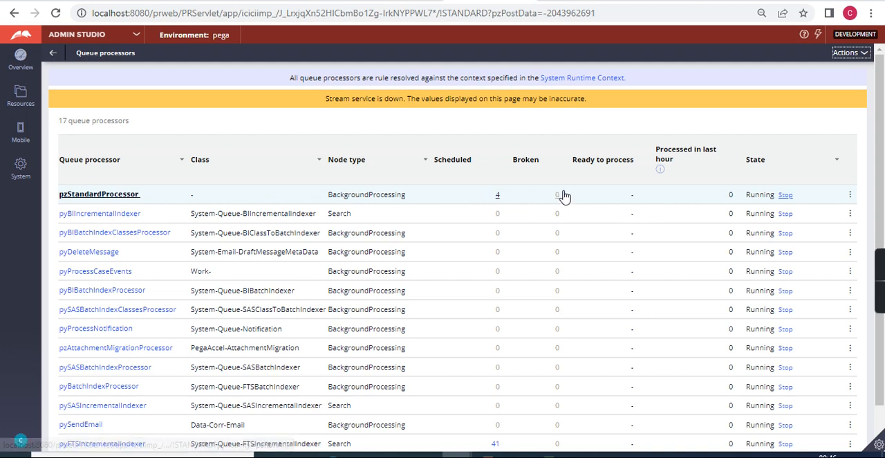
pyautogui.click(498, 196)
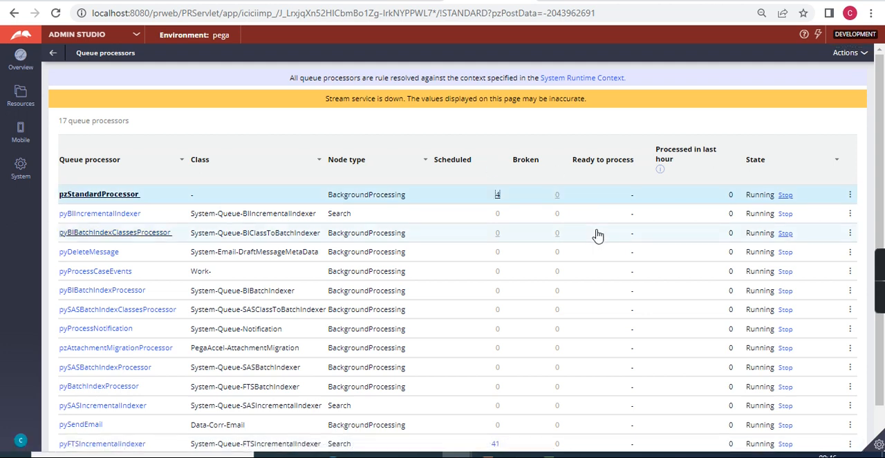
pyautogui.click(499, 196)
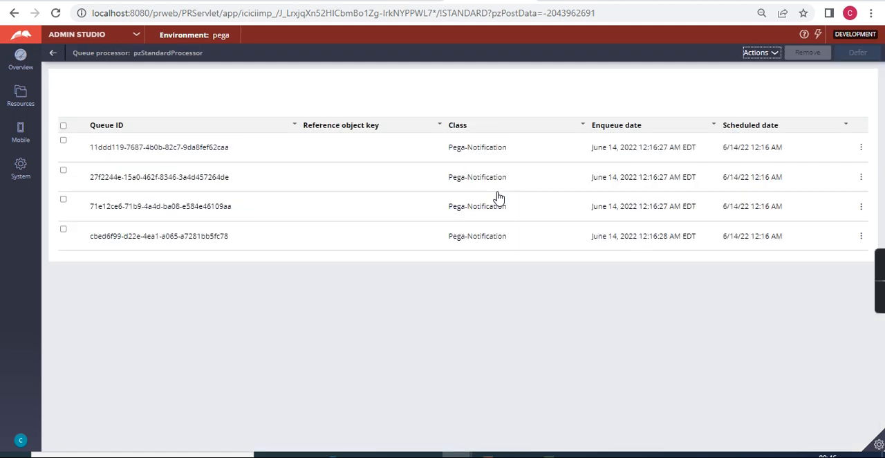
# Examine the XML of the first scheduled queue item down to its end, and close it.
pyautogui.click(861, 149)
pyautogui.click(836, 165)
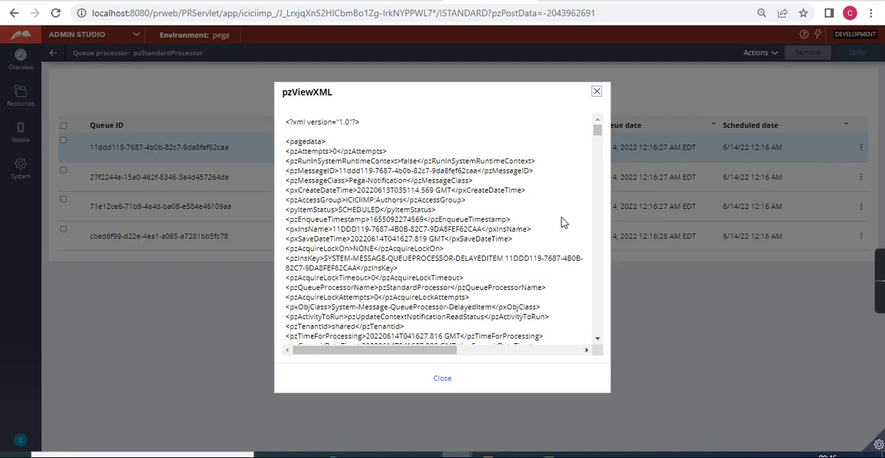
pyautogui.scroll(-15, 484, 280)
pyautogui.scroll(-10, 484, 280)
pyautogui.scroll(10, 484, 280)
pyautogui.scroll(-5, 484, 280)
pyautogui.scroll(-5, 484, 280)
pyautogui.scroll(5, 485, 280)
pyautogui.scroll(-5, 484, 280)
pyautogui.scroll(3, 484, 280)
pyautogui.scroll(-10, 484, 280)
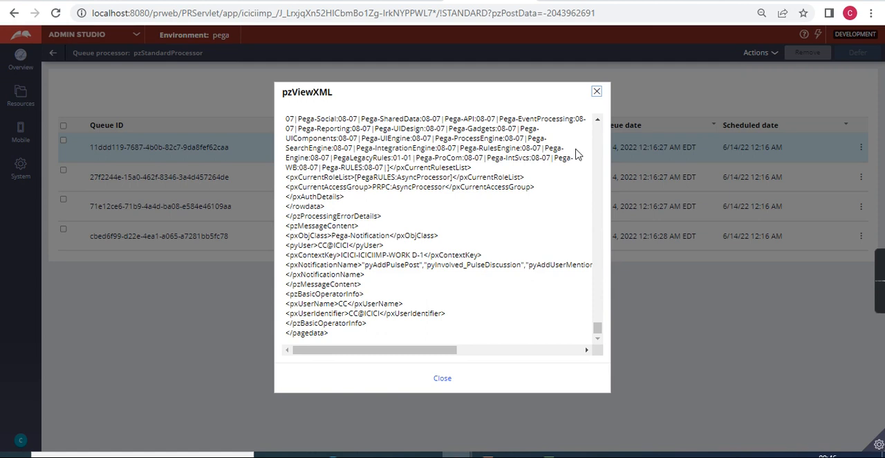
pyautogui.click(597, 93)
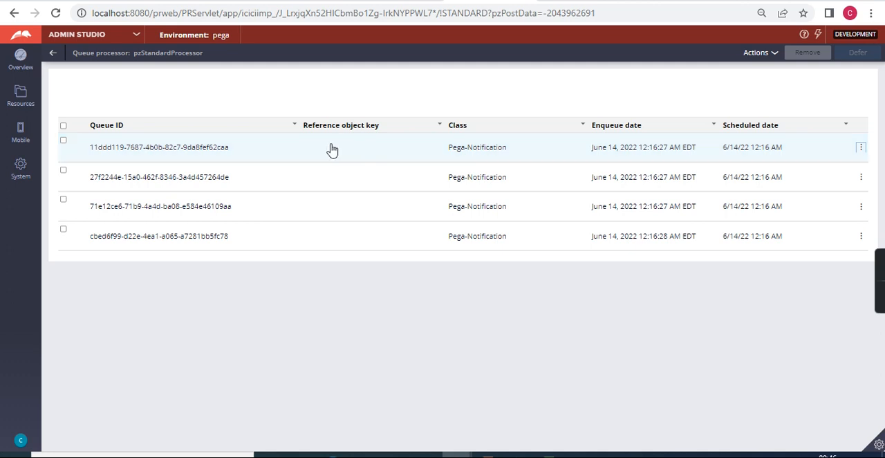
# Select all scheduled queue items, view the available bulk actions and clear the selection.
pyautogui.click(64, 127)
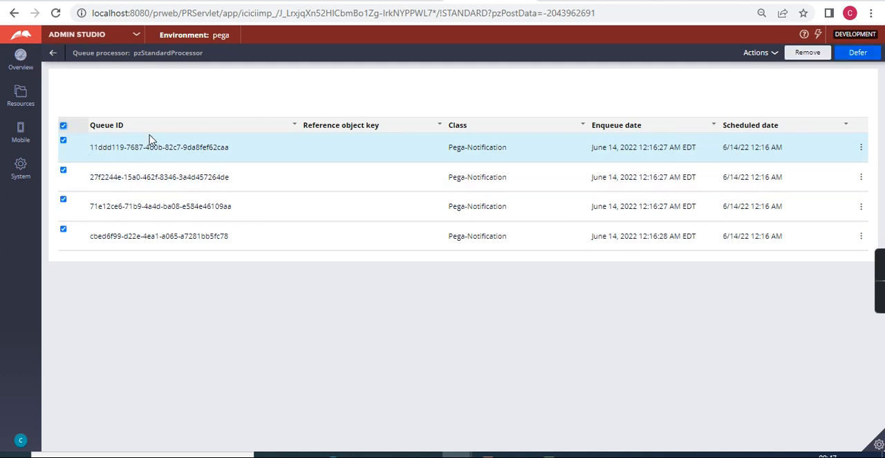
pyautogui.click(773, 54)
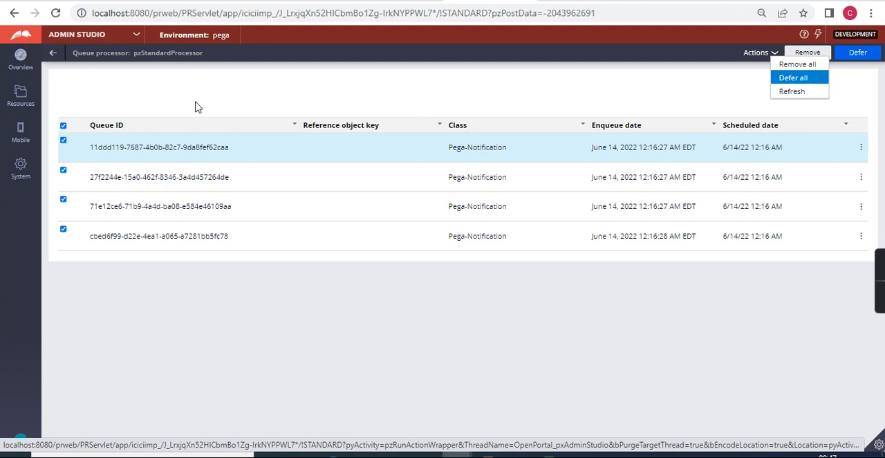
pyautogui.click(63, 126)
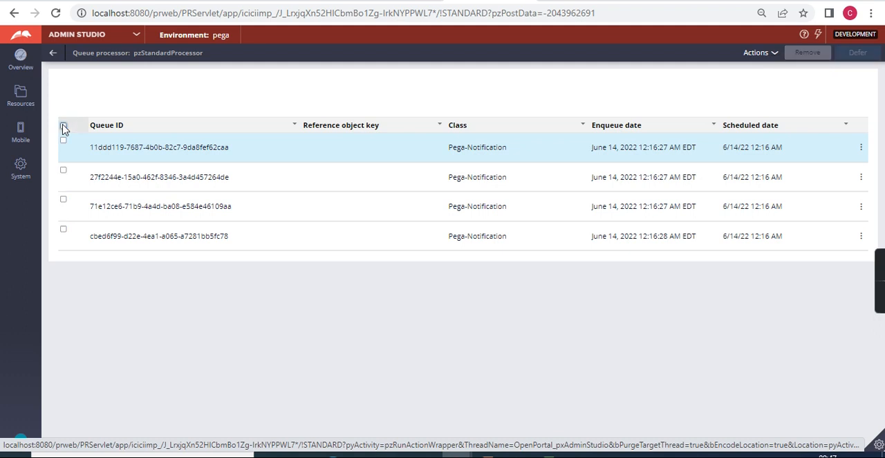
# Return to the ProcessFLow diagram in Dev Studio and add a Send email automation shape below the Run in background shape.
pyautogui.click(138, 39)
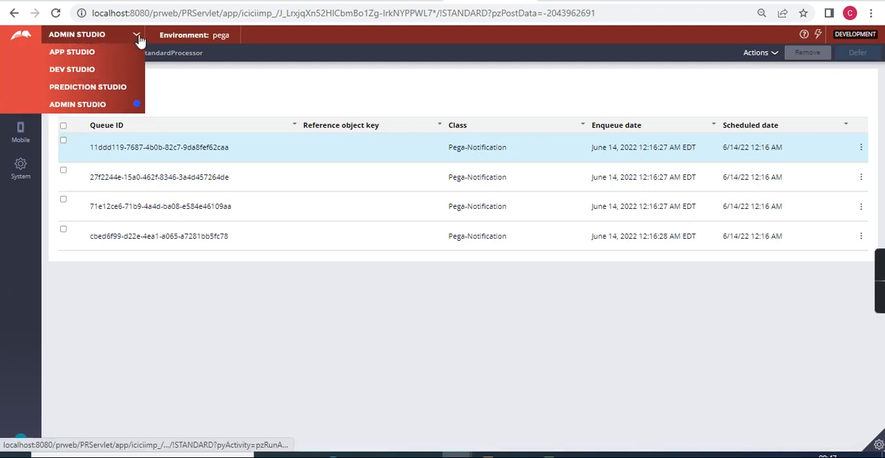
pyautogui.click(78, 72)
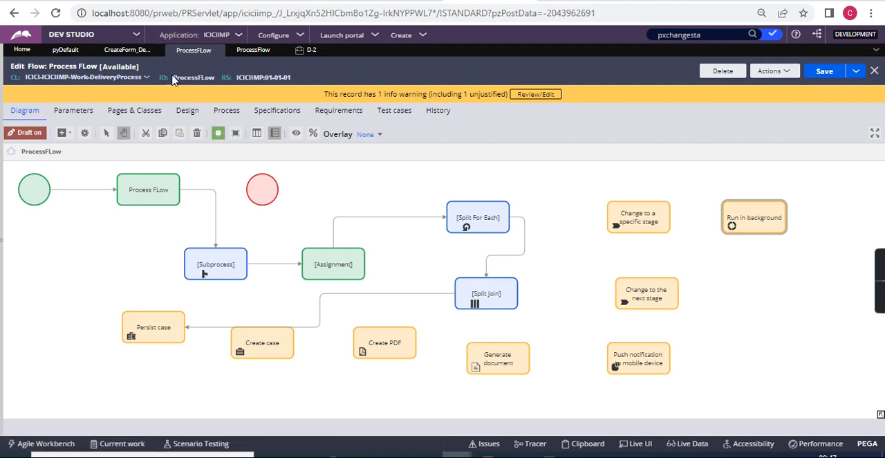
pyautogui.click(70, 135)
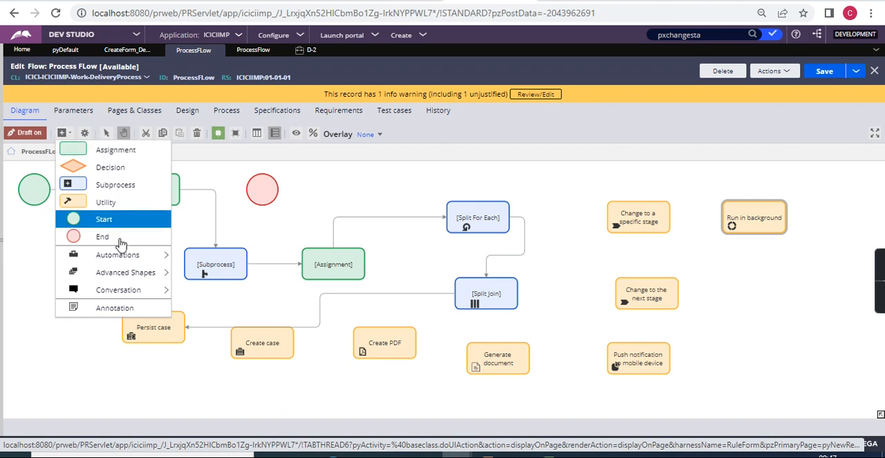
pyautogui.moveTo(119, 257)
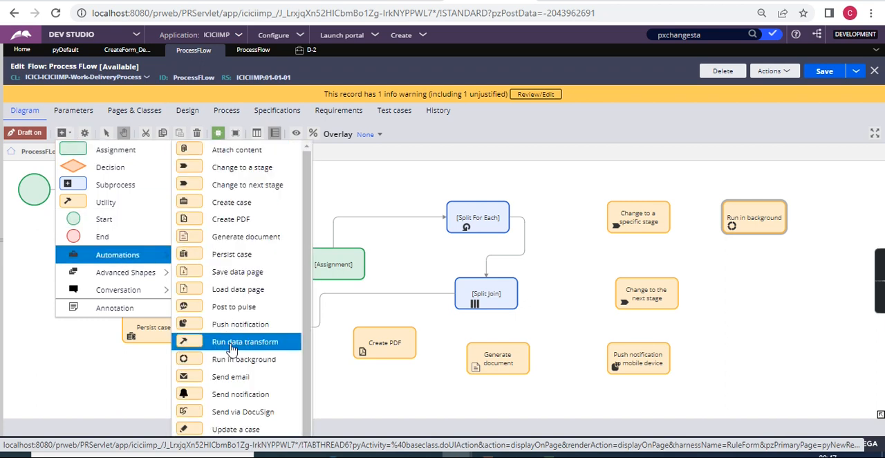
pyautogui.scroll(-1, 232, 377)
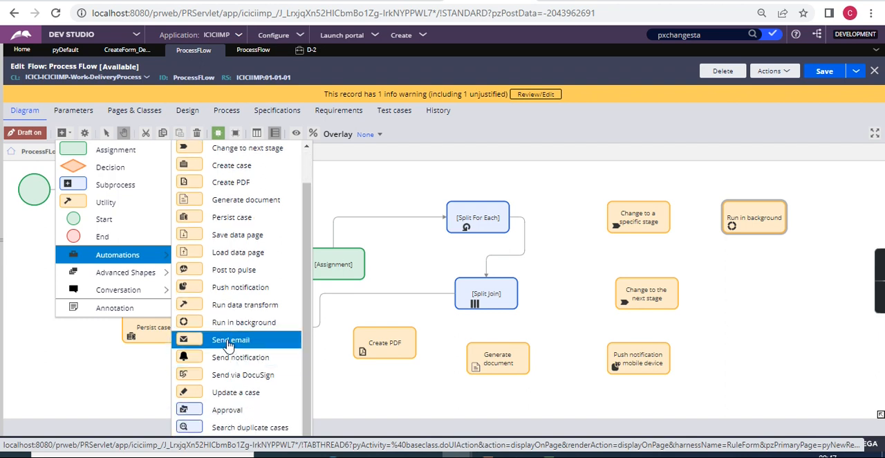
pyautogui.moveTo(228, 345); pyautogui.dragTo(753, 291)
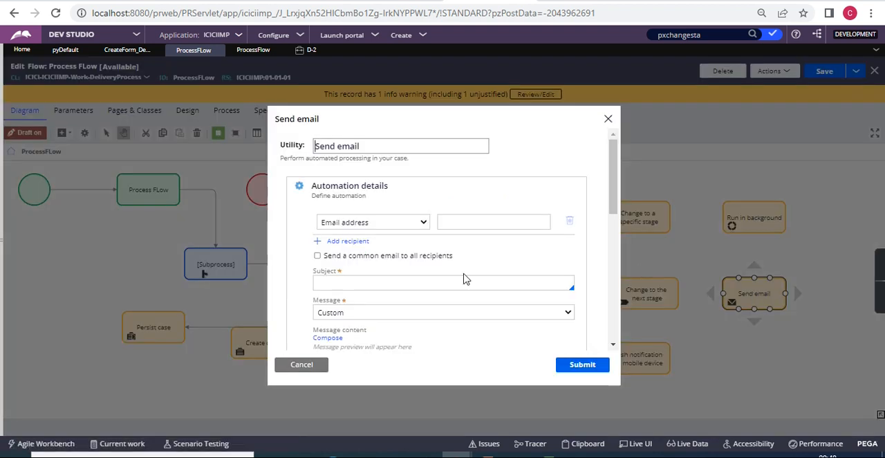
# Review the recipient types offered in the Send email settings and switch the recipient to Field.
pyautogui.click(423, 223)
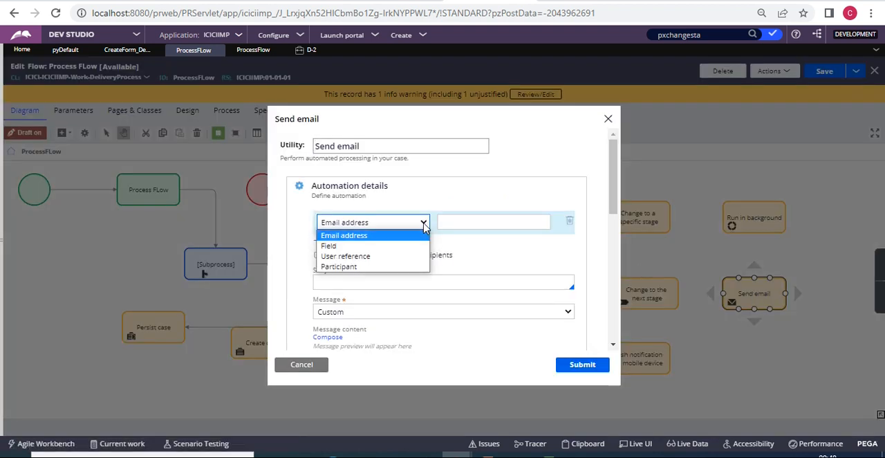
pyautogui.click(472, 245)
pyautogui.click(481, 221)
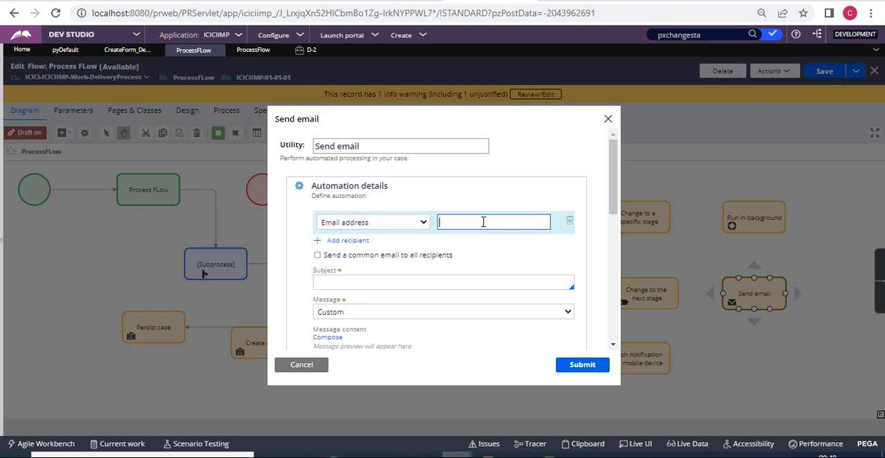
pyautogui.click(382, 225)
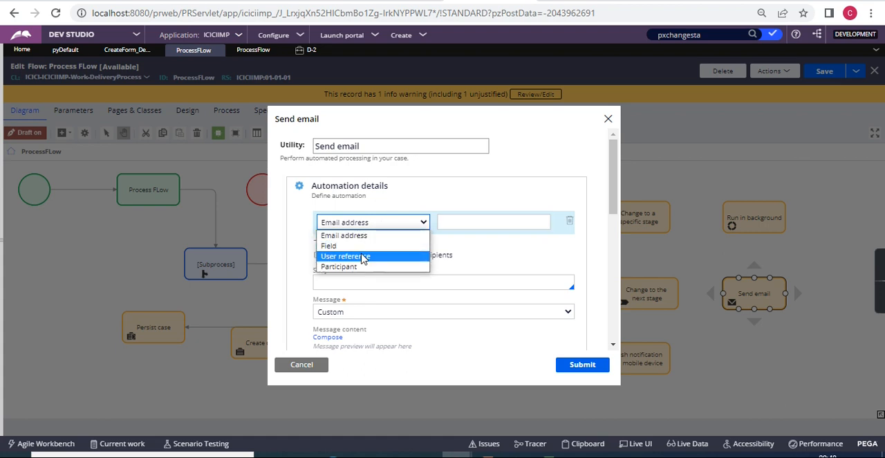
pyautogui.click(356, 246)
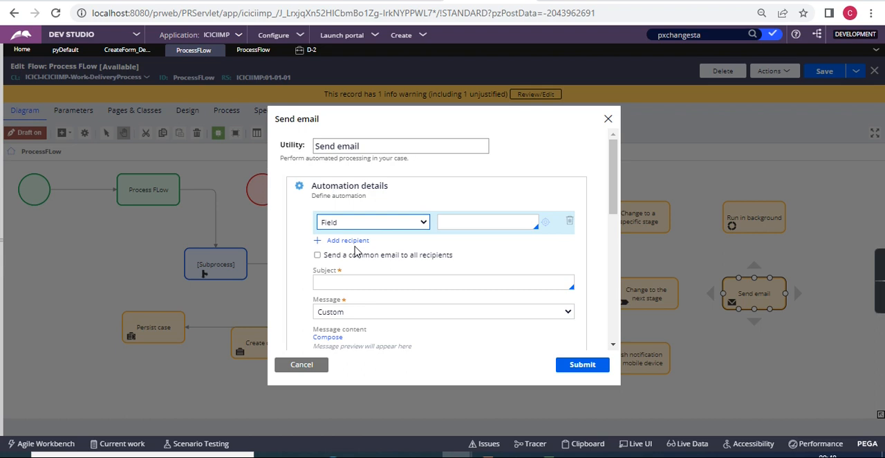
# Set the email recipient to a user reference with Create Operator and view the other user options.
pyautogui.click(363, 223)
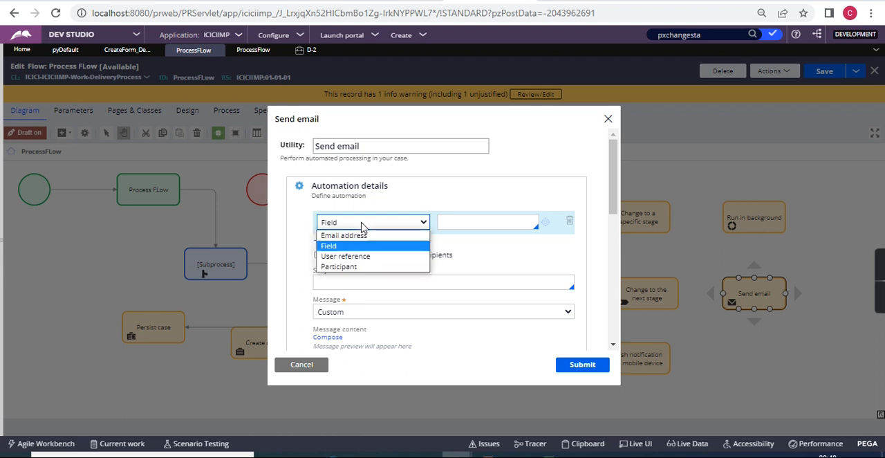
pyautogui.click(359, 257)
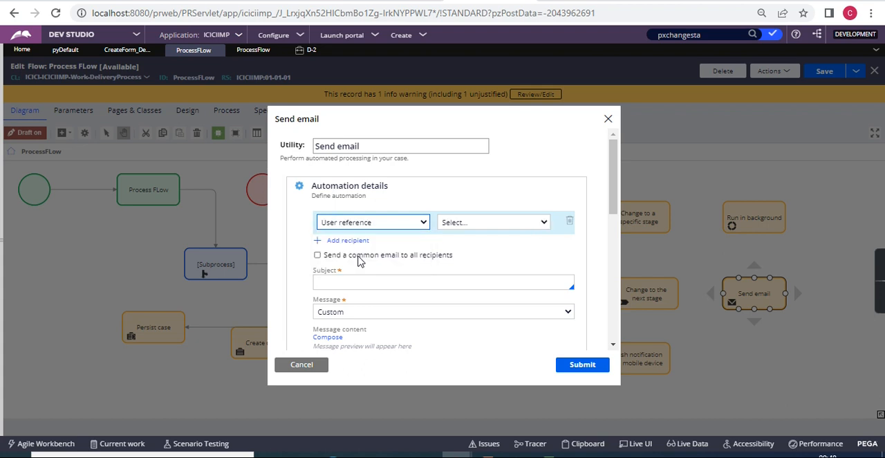
pyautogui.click(504, 223)
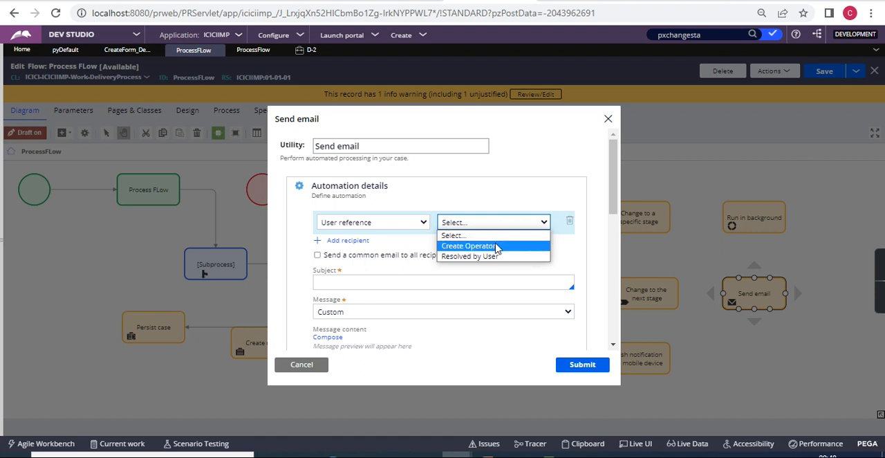
pyautogui.click(495, 246)
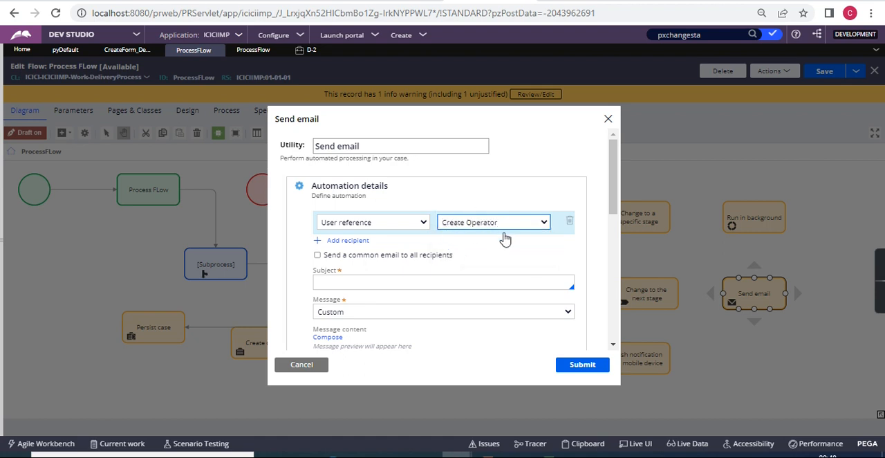
pyautogui.click(504, 225)
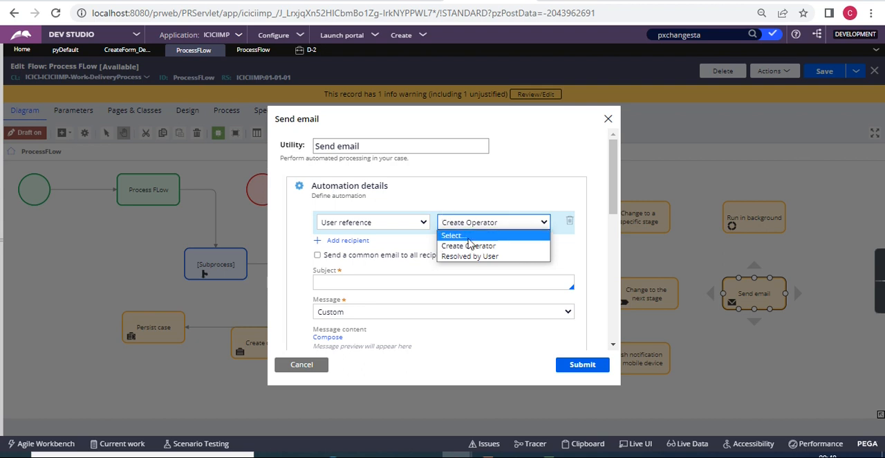
# Change the recipient type to Participant and view the participant roles that can be chosen.
pyautogui.click(406, 222)
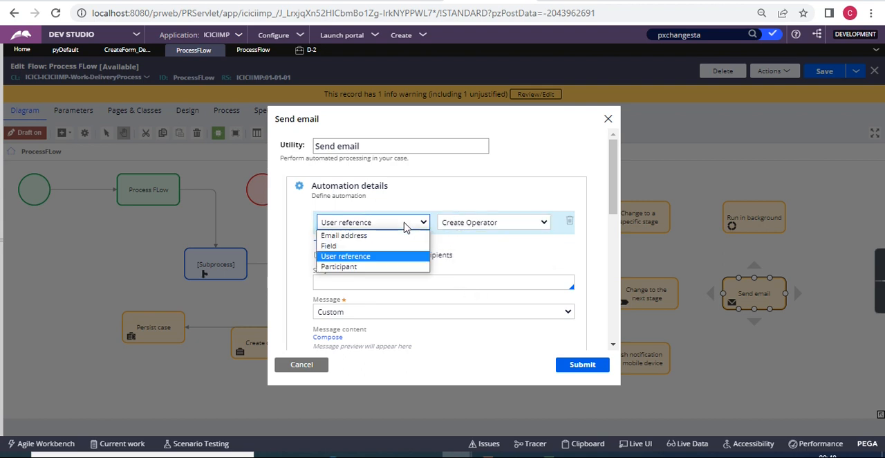
pyautogui.click(374, 267)
pyautogui.click(501, 227)
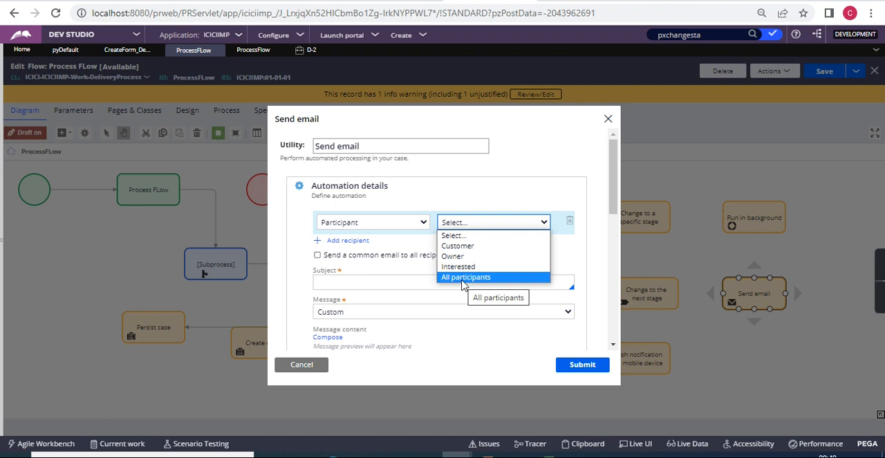
# Review the subject, message content, specification and advanced settings of Send email, and close them without saving.
pyautogui.click(373, 284)
pyautogui.scroll(-3, 374, 284)
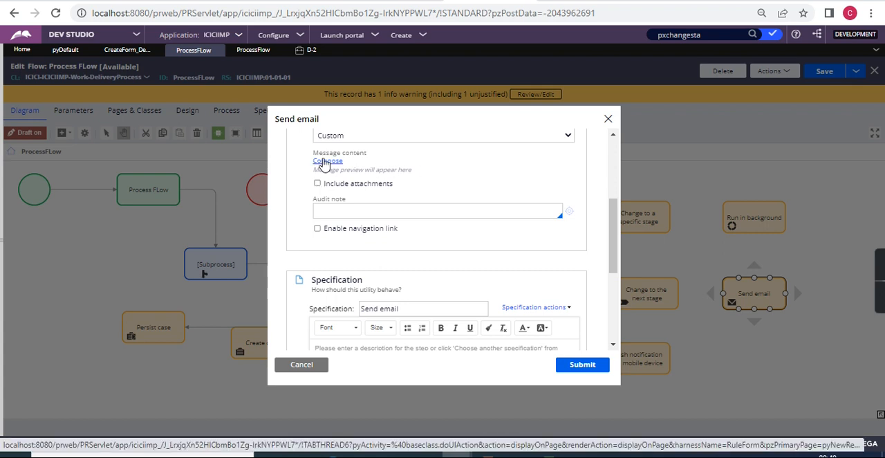
pyautogui.scroll(-5, 426, 263)
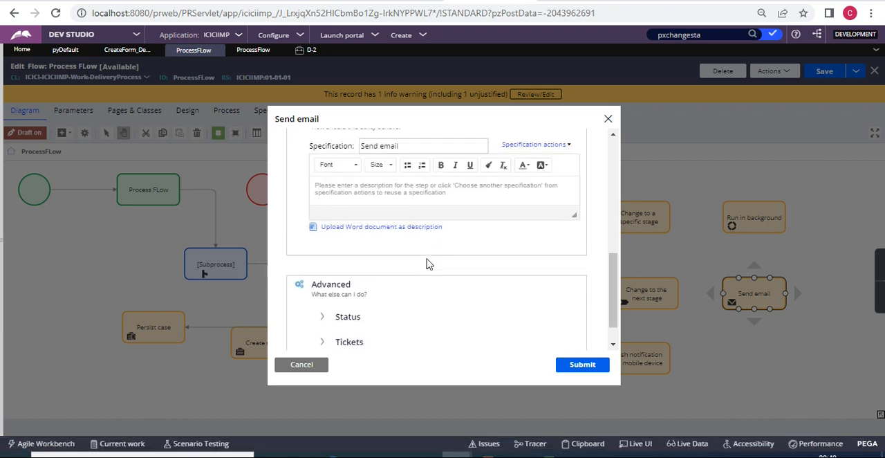
pyautogui.click(305, 366)
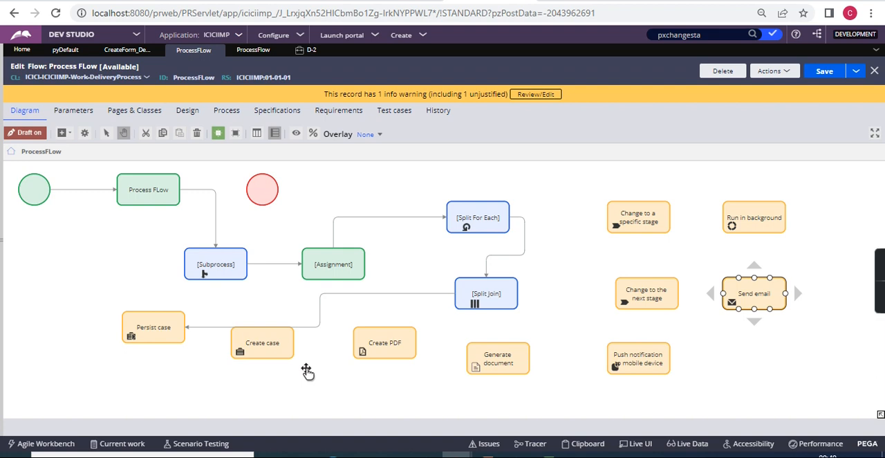
# Add an Update a case automation shape between the Split For Each and Change to a specific stage shapes.
pyautogui.click(711, 321)
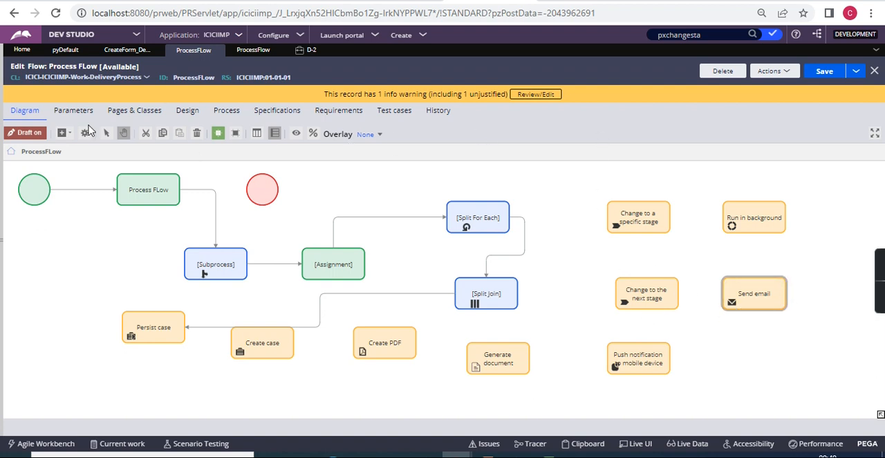
pyautogui.click(65, 135)
pyautogui.moveTo(124, 256)
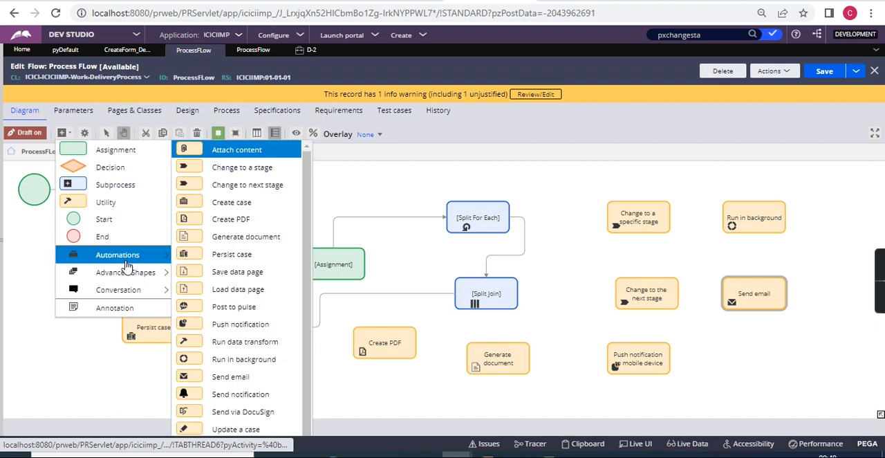
pyautogui.scroll(-1, 254, 377)
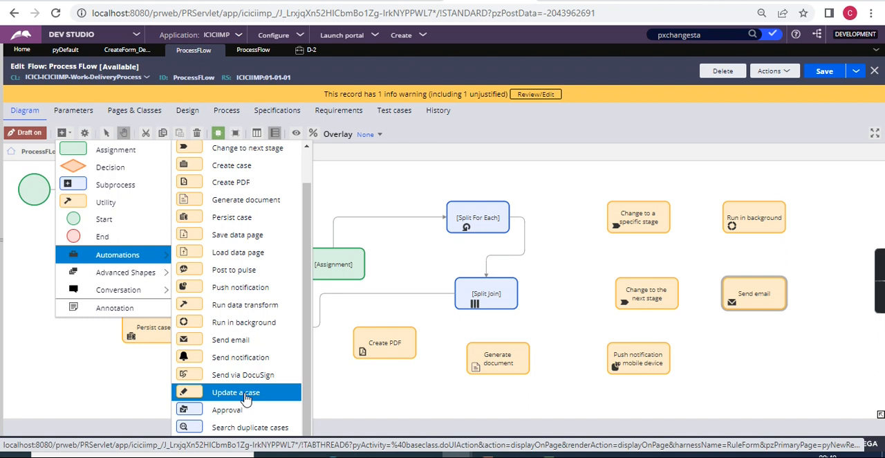
pyautogui.moveTo(246, 399); pyautogui.dragTo(532, 194)
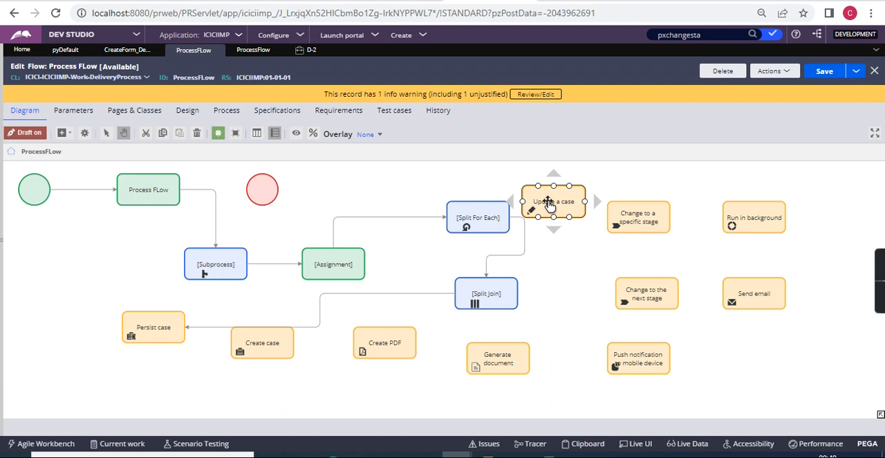
# Open the Update a case settings and compare the fields for All child cases and descendants and Specific child case.
pyautogui.doubleClick(548, 204)
pyautogui.click(447, 265)
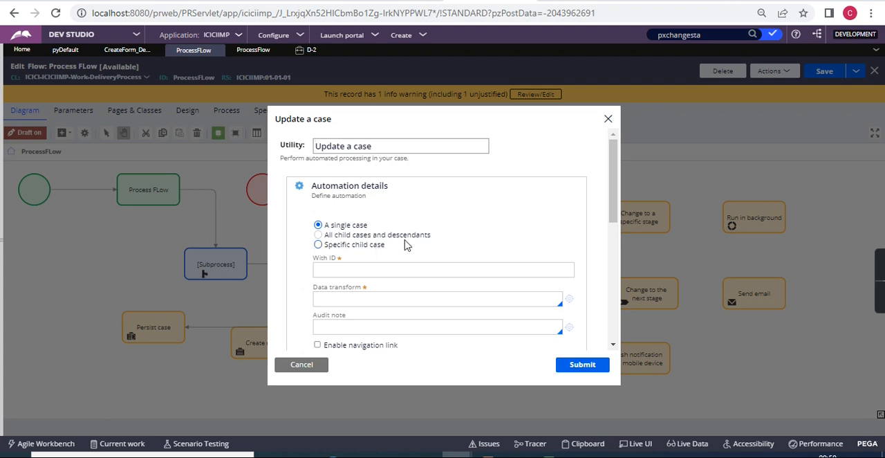
pyautogui.click(381, 236)
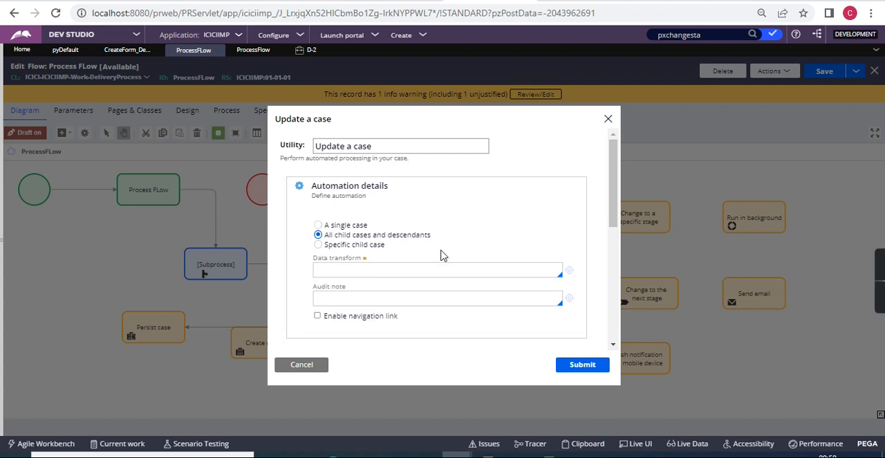
pyautogui.click(318, 244)
pyautogui.scroll(-2, 433, 255)
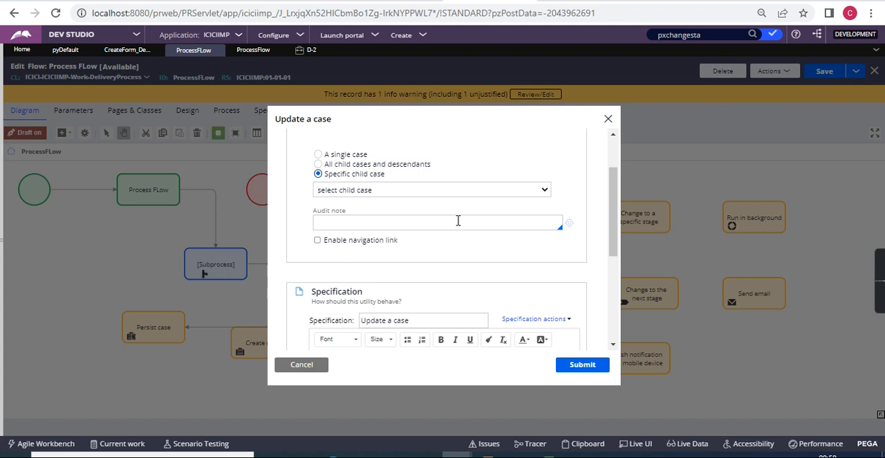
pyautogui.scroll(2, 458, 220)
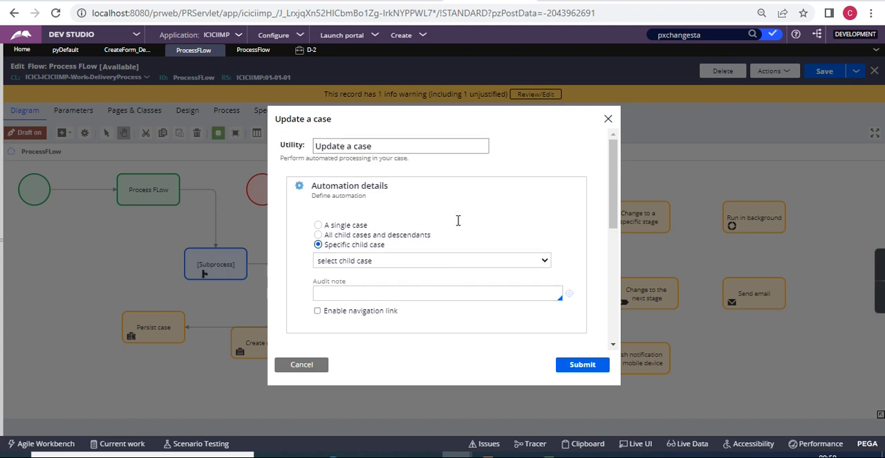
# Switch the update target back to A single case, review its ID and data transform fields, and discard the dialog.
pyautogui.click(334, 230)
pyautogui.click(436, 276)
pyautogui.scroll(-3, 436, 276)
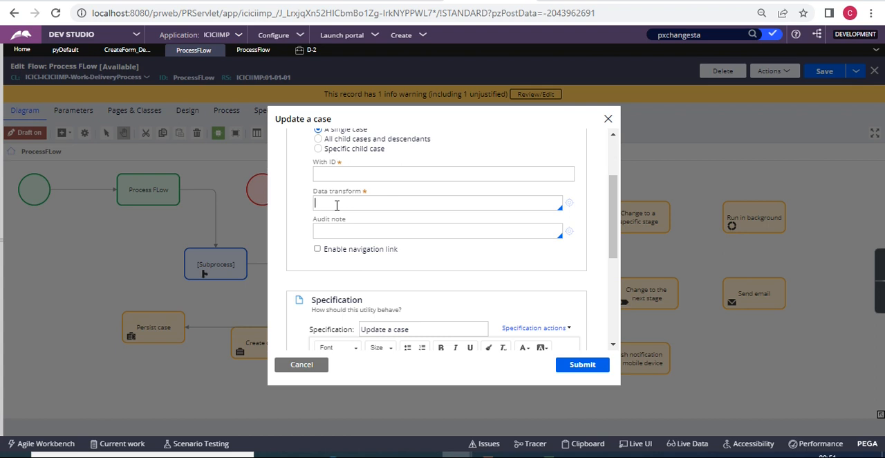
pyautogui.scroll(2, 337, 205)
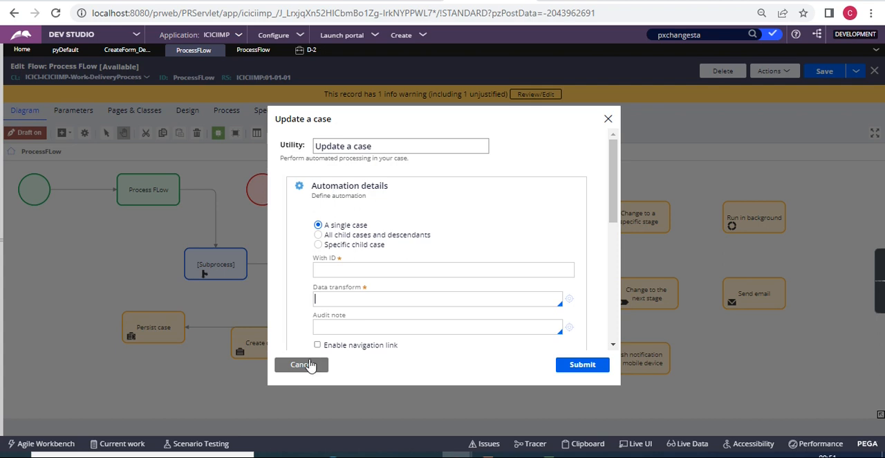
pyautogui.click(338, 267)
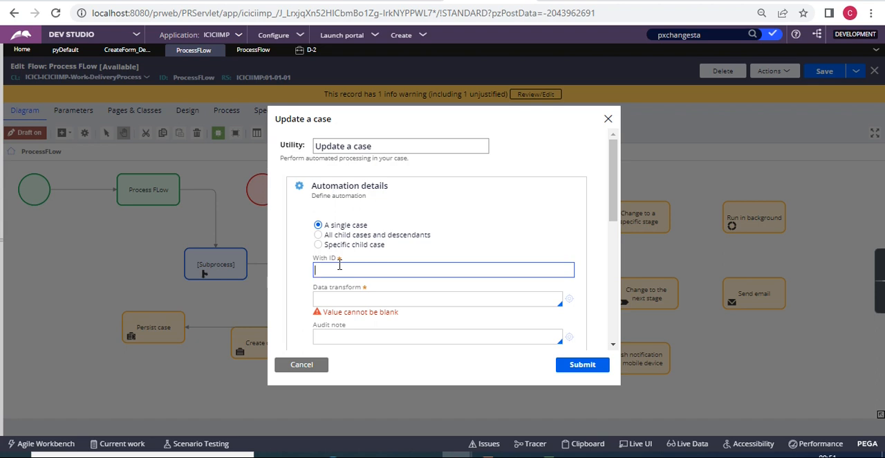
pyautogui.scroll(-2, 360, 316)
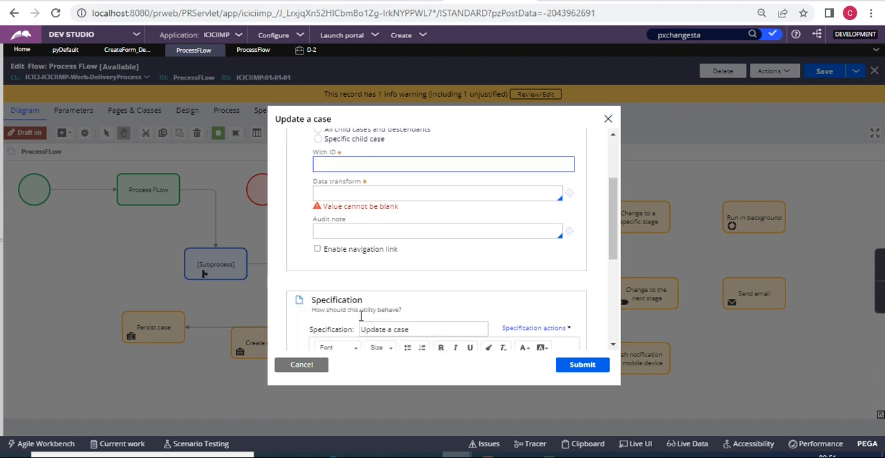
pyautogui.click(309, 364)
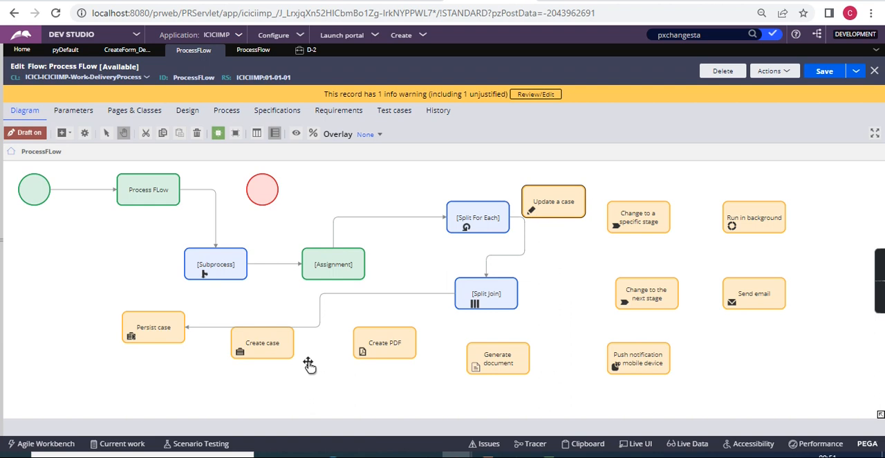
# Add a Search duplicate cases automation shape below the Send email shape.
pyautogui.click(67, 134)
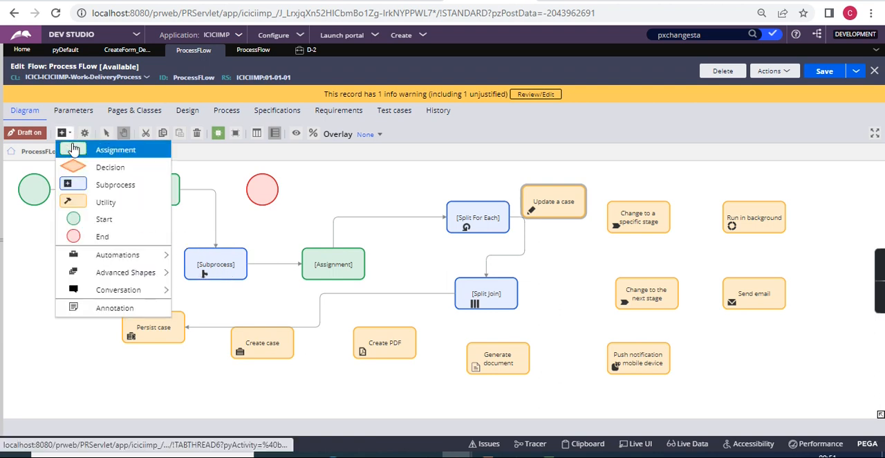
pyautogui.moveTo(119, 256)
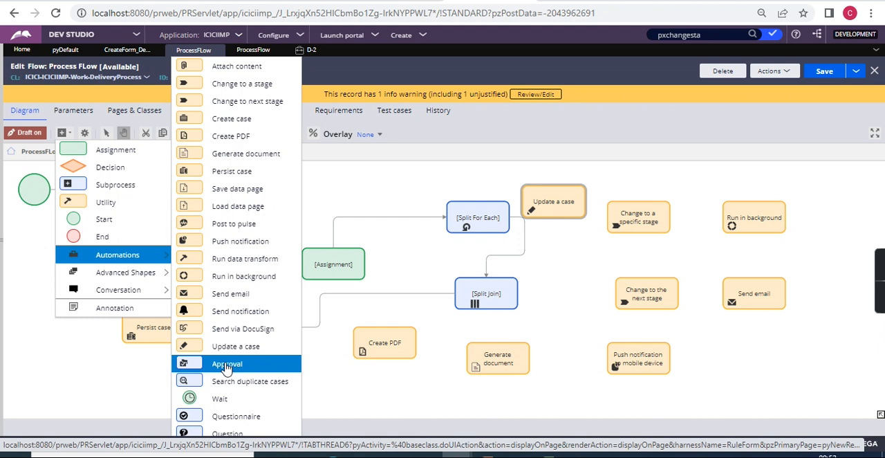
pyautogui.click(273, 388)
pyautogui.click(747, 366)
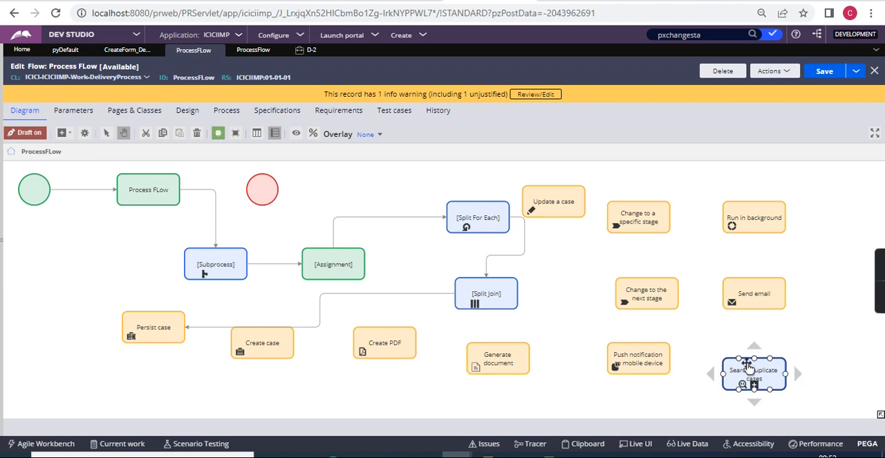
# Open the Search duplicate cases settings and review the basic and weighted conditions and the specification section.
pyautogui.doubleClick(750, 370)
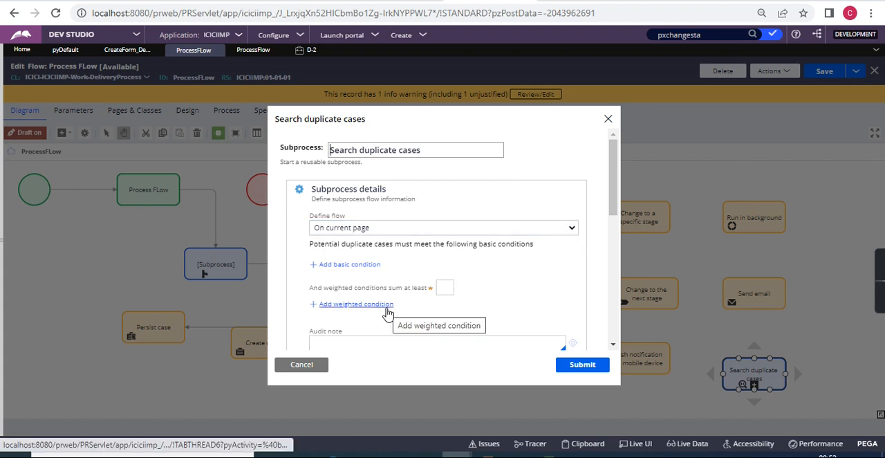
pyautogui.scroll(-1, 388, 313)
pyautogui.scroll(-3, 378, 296)
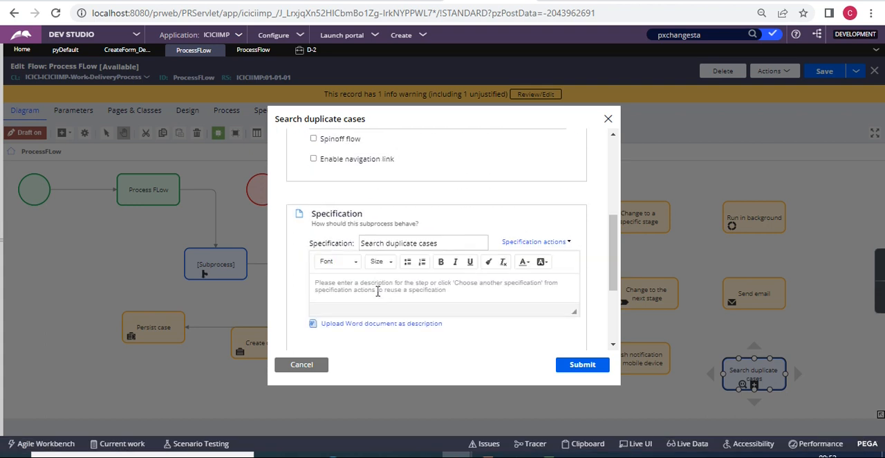
pyautogui.scroll(4, 375, 239)
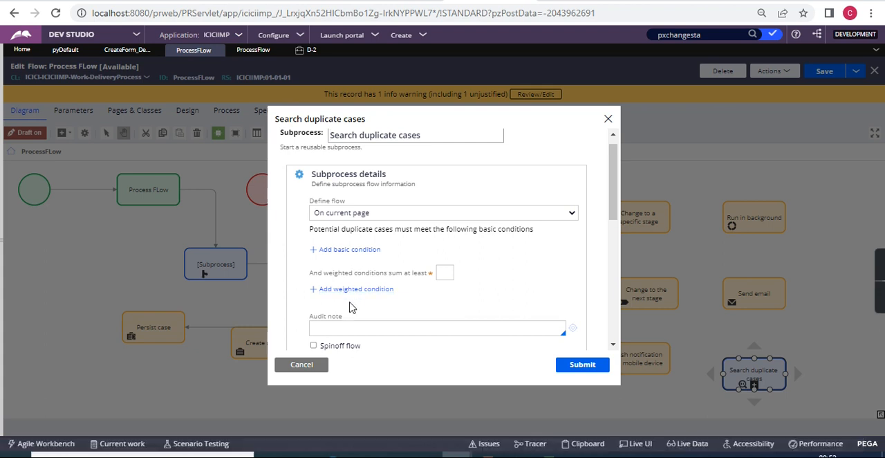
# Open a new basic condition, review its Potential duplicate, Comparator and Current case fields, try confirming it blank, and dismiss it.
pyautogui.scroll(-1, 349, 308)
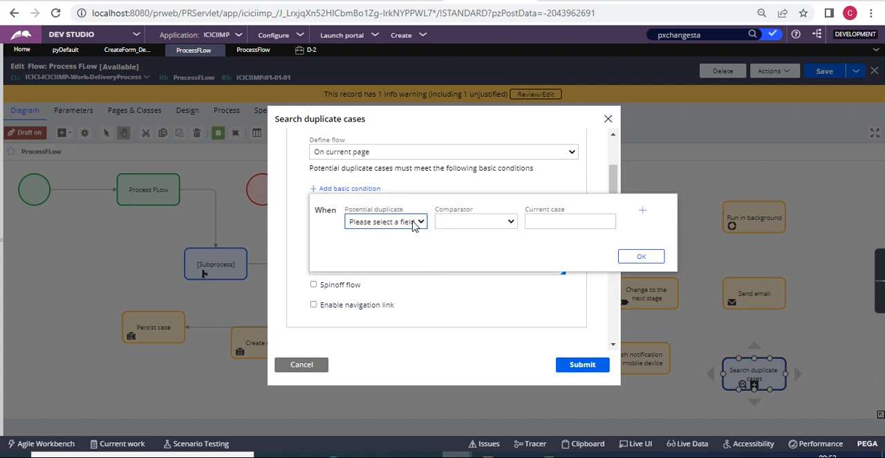
pyautogui.click(509, 221)
pyautogui.click(561, 220)
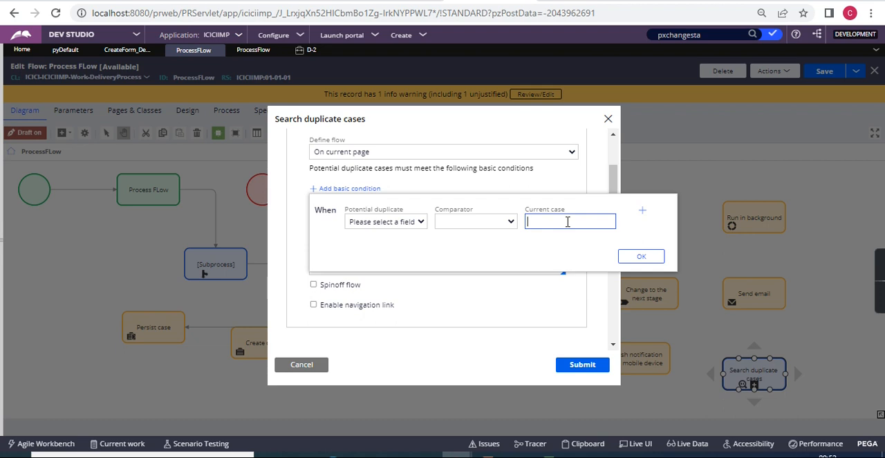
pyautogui.click(651, 258)
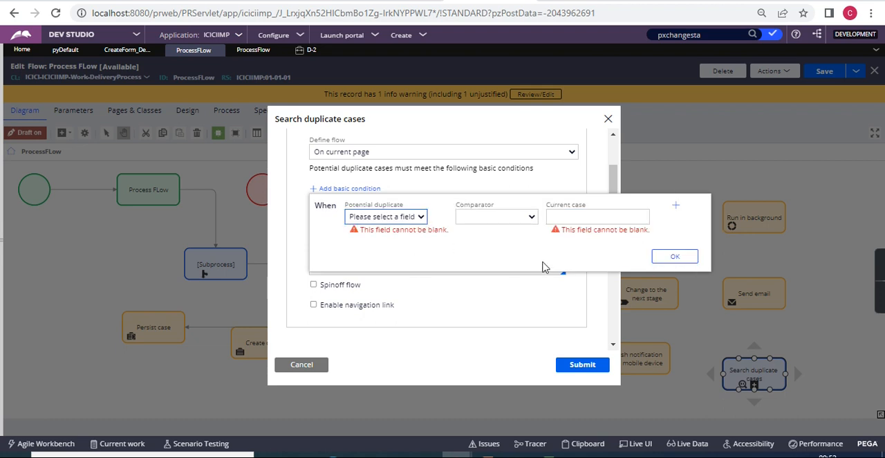
pyautogui.press('Escape')
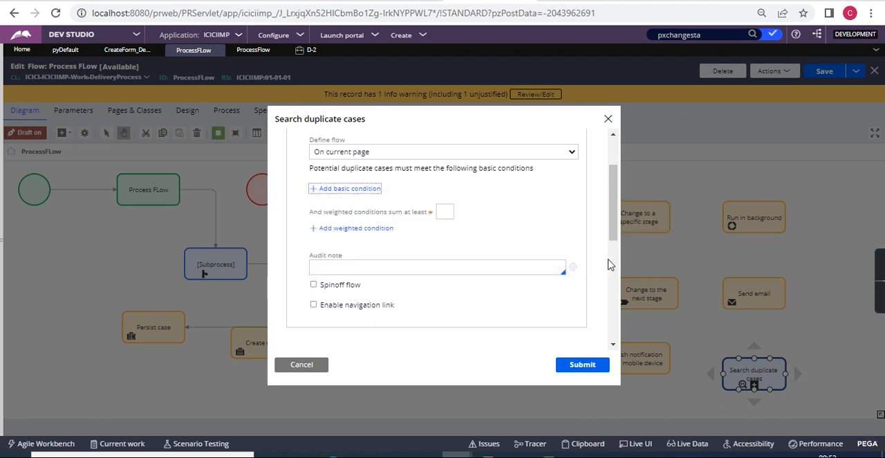
# Review the remaining Search duplicate cases settings down to the Advanced section with Status and Tickets, and discard the dialog.
pyautogui.scroll(1, 537, 248)
pyautogui.scroll(2, 537, 247)
pyautogui.scroll(-6, 537, 247)
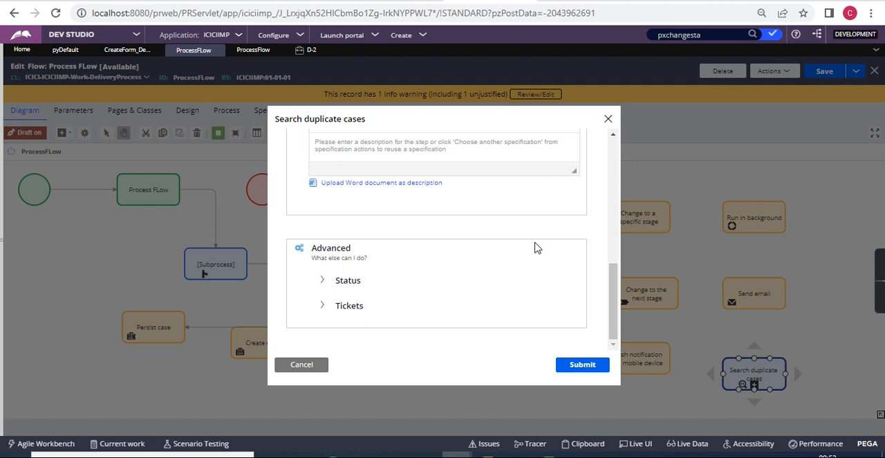
pyautogui.click(323, 367)
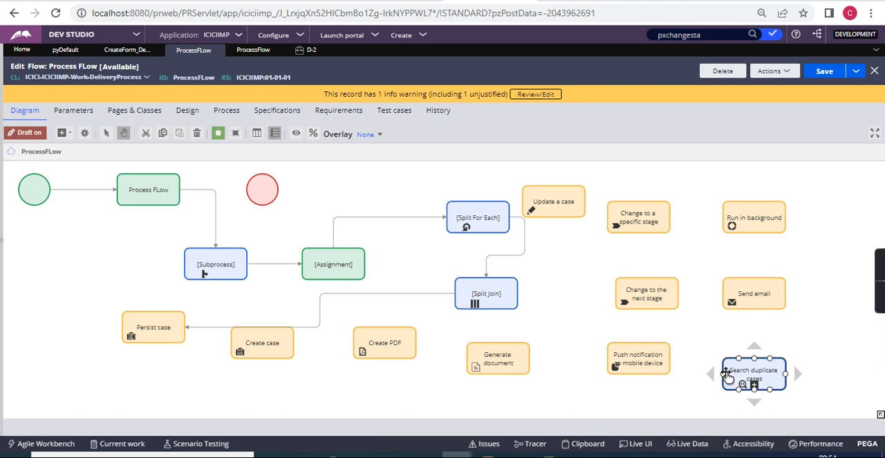
# Add a Wait automation shape to the process flow diagram.
pyautogui.click(66, 134)
pyautogui.moveTo(117, 253)
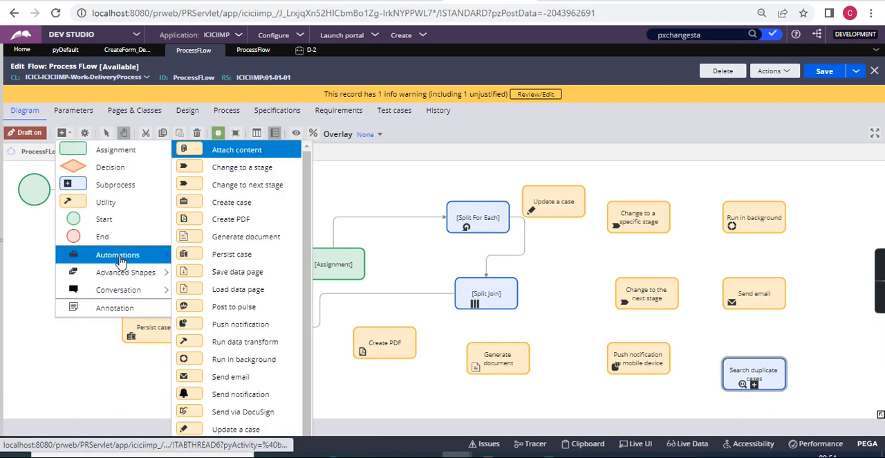
pyautogui.scroll(-2, 243, 354)
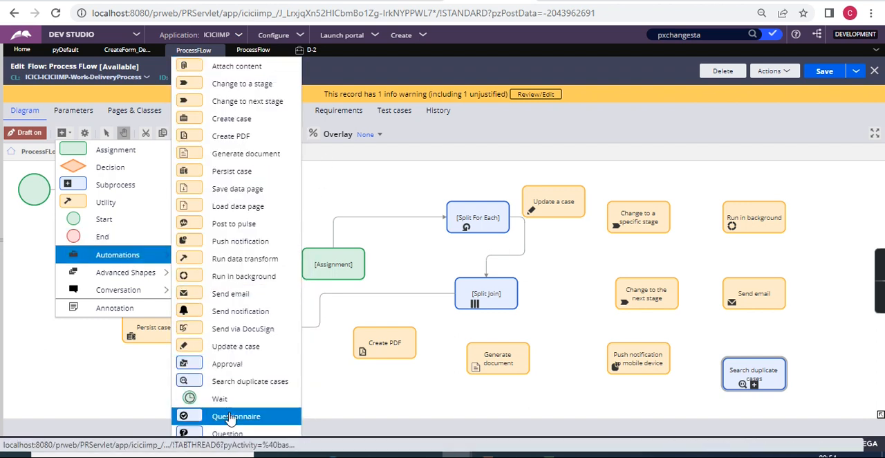
pyautogui.click(230, 417)
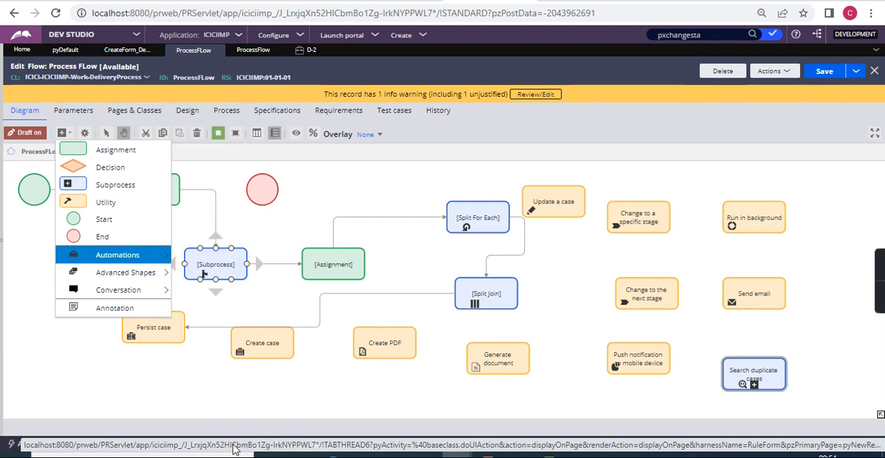
pyautogui.moveTo(137, 254)
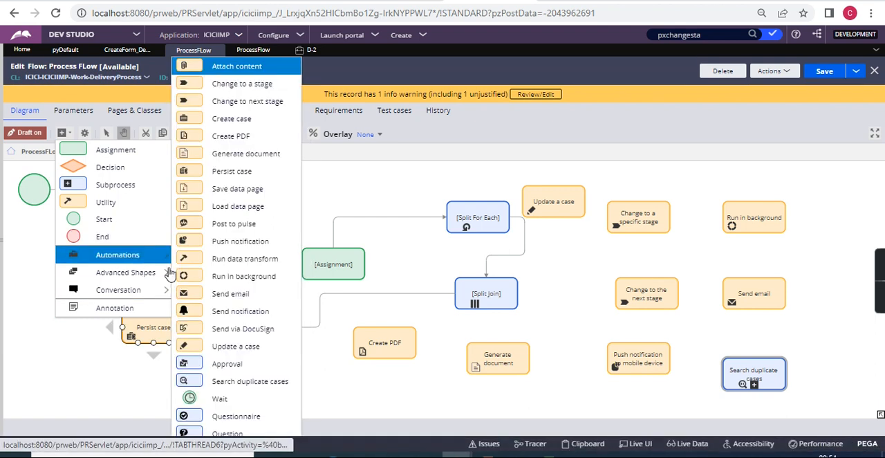
pyautogui.click(243, 402)
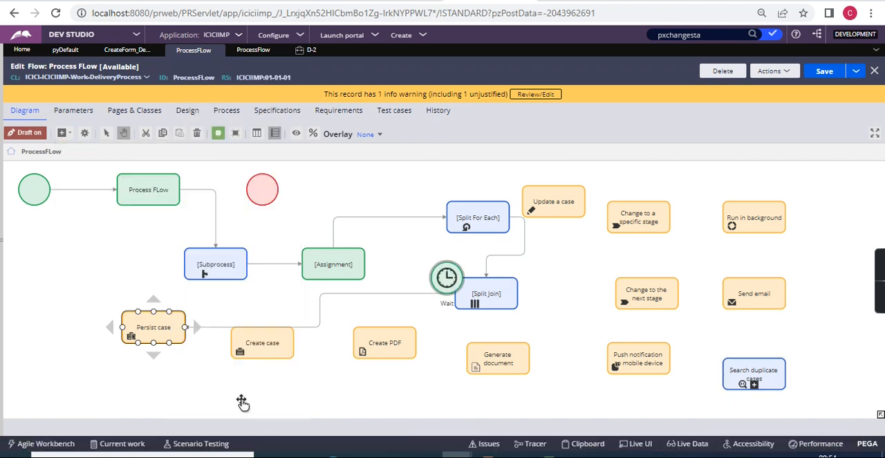
# Add another Wait automation shape in the empty space above the Assignment shape.
pyautogui.click(147, 192)
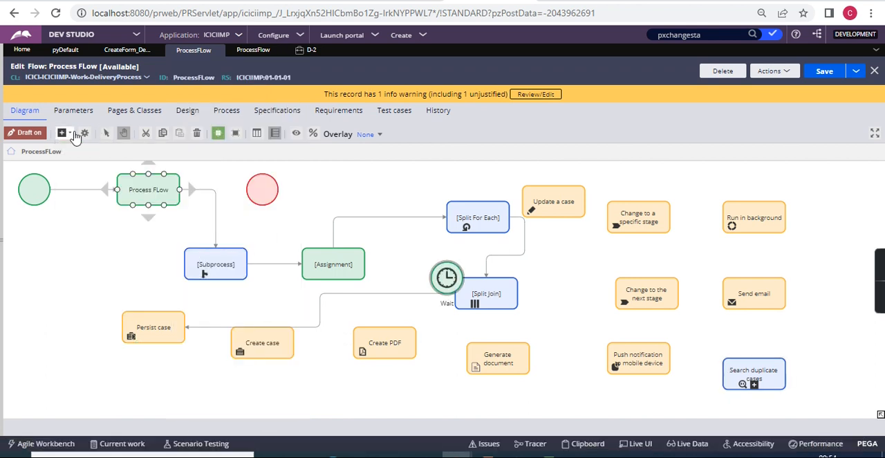
pyautogui.click(68, 138)
pyautogui.moveTo(129, 289)
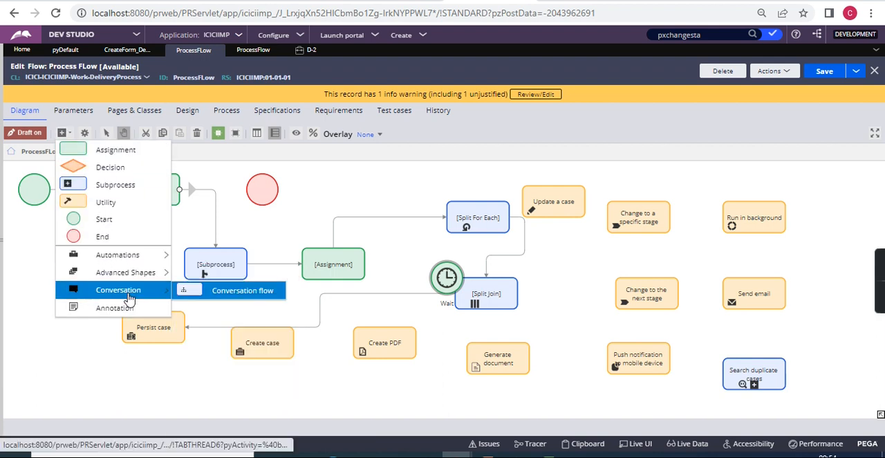
pyautogui.moveTo(131, 256)
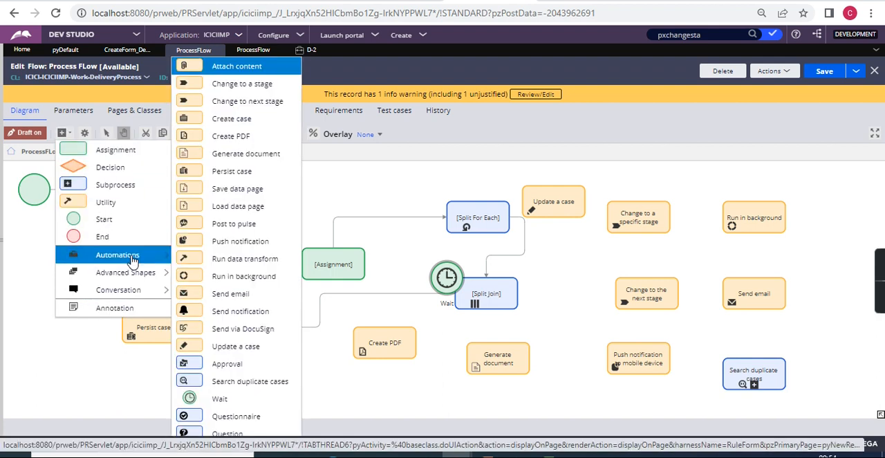
pyautogui.click(223, 401)
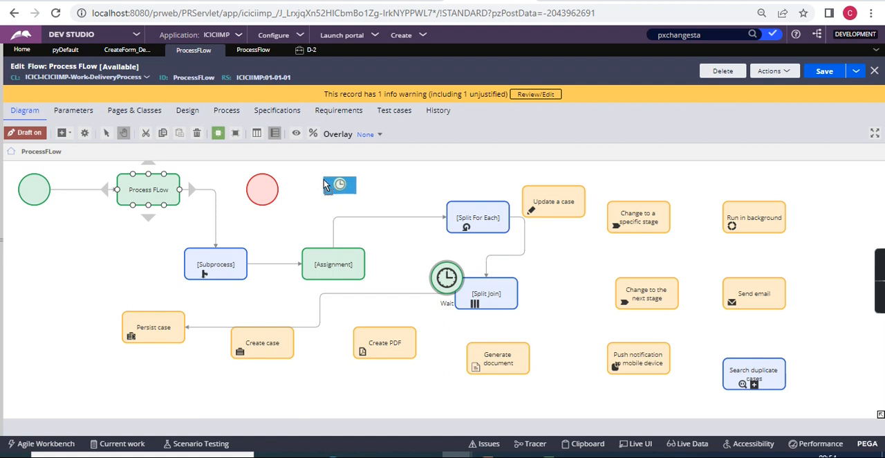
pyautogui.click(322, 180)
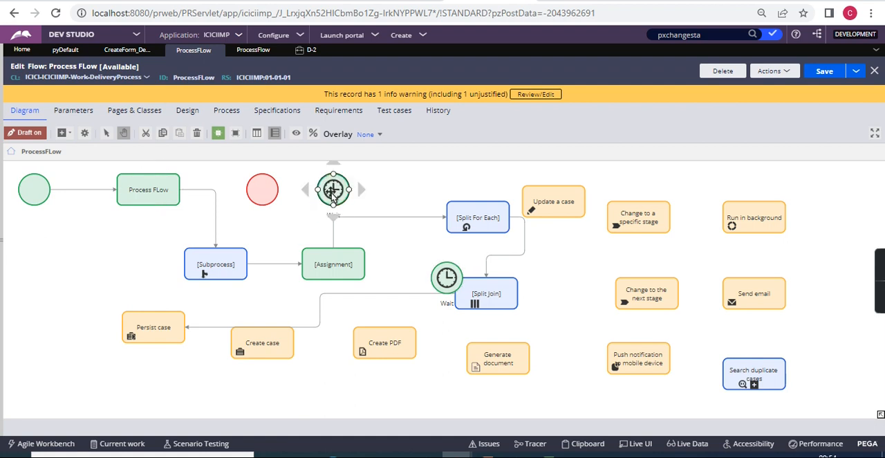
# Reconnect the Split Join's outgoing connector from Persist case to Create case, and move the overlapping Wait shape to the upper left of Persist case.
pyautogui.click(336, 258)
pyautogui.click(270, 336)
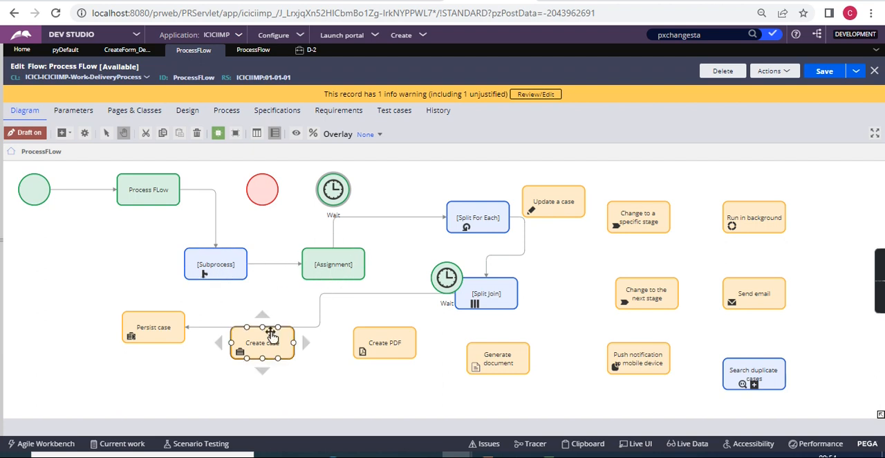
pyautogui.click(218, 327)
pyautogui.moveTo(186, 327); pyautogui.dragTo(296, 351)
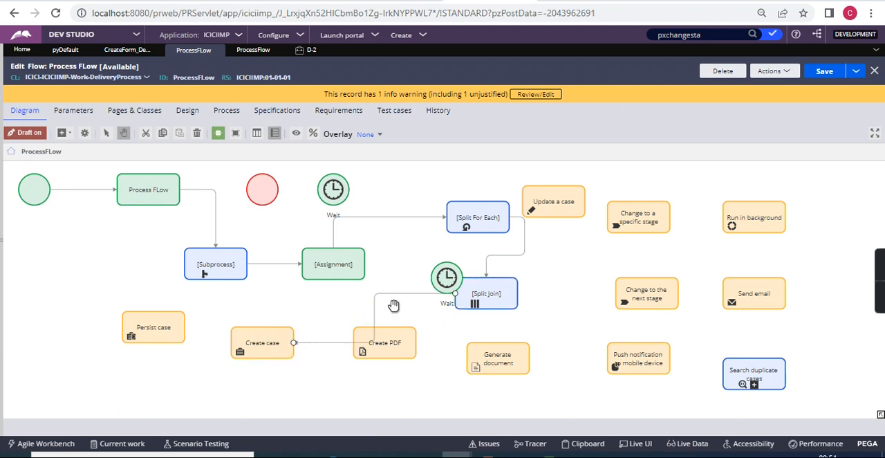
pyautogui.moveTo(443, 285); pyautogui.dragTo(62, 301)
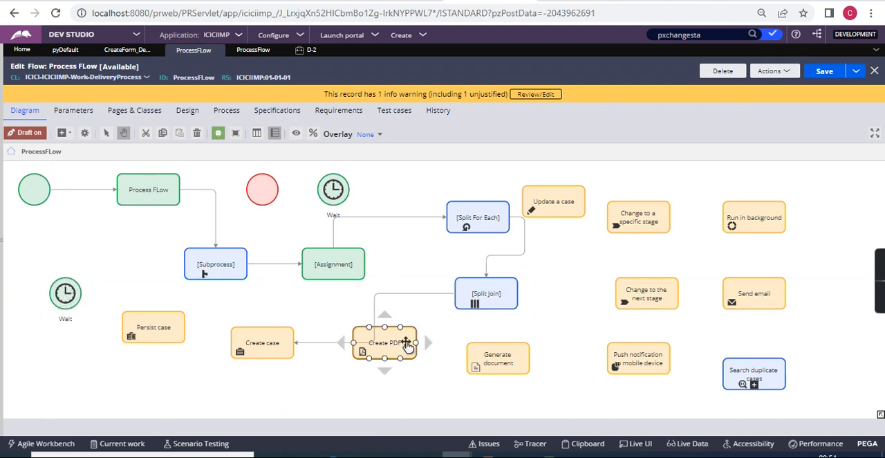
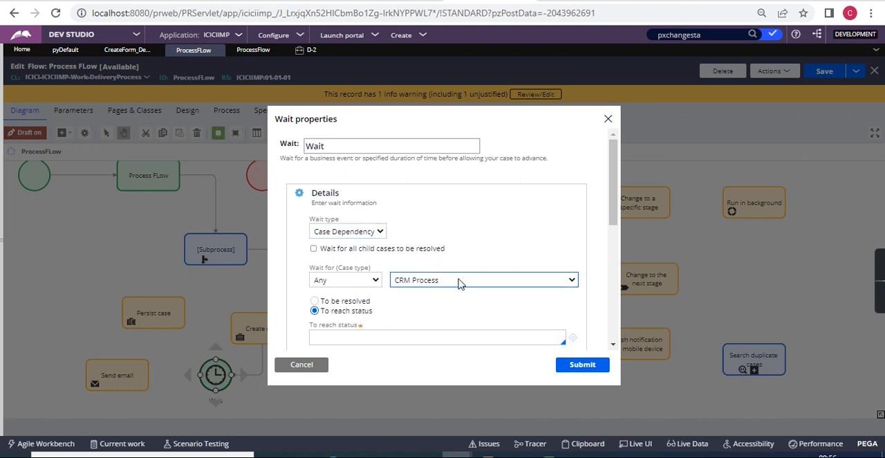
# Try the To be resolved and To reach status options for the Wait shape's Case Dependency, and discard the dialog.
pyautogui.click(359, 303)
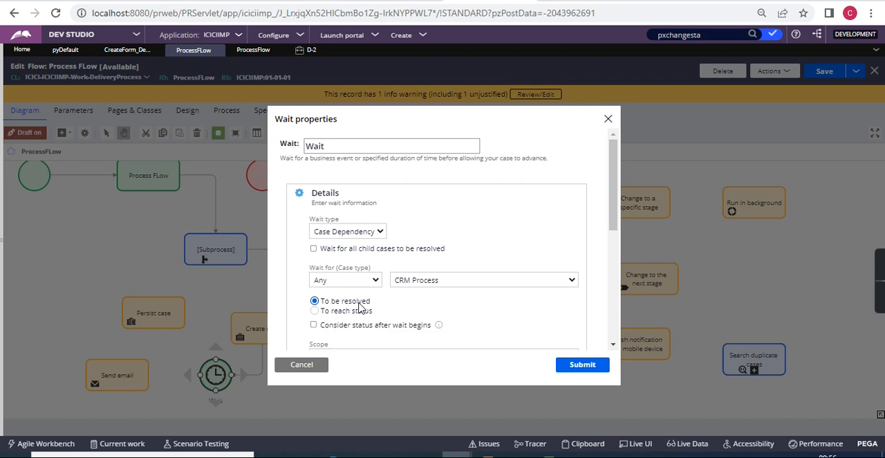
pyautogui.scroll(-5, 359, 305)
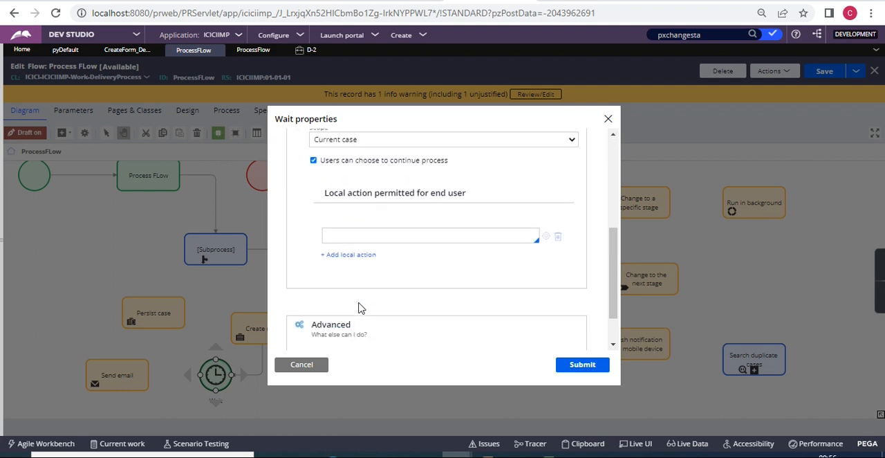
pyautogui.scroll(5, 332, 253)
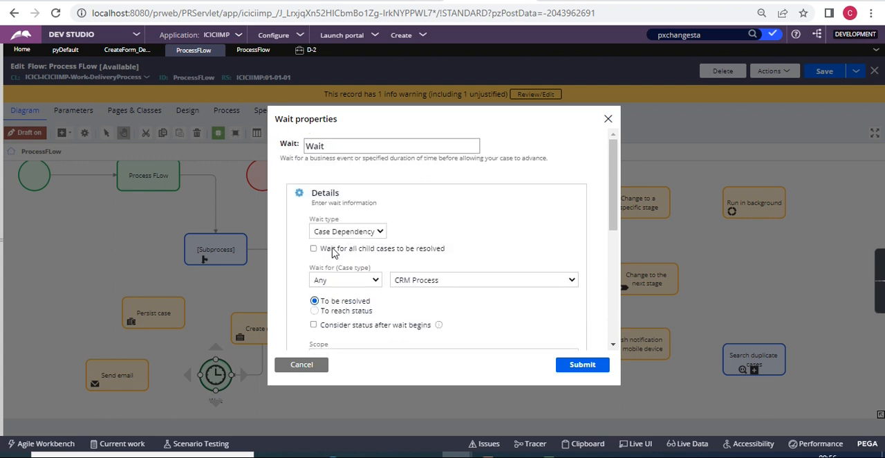
pyautogui.scroll(-1, 332, 253)
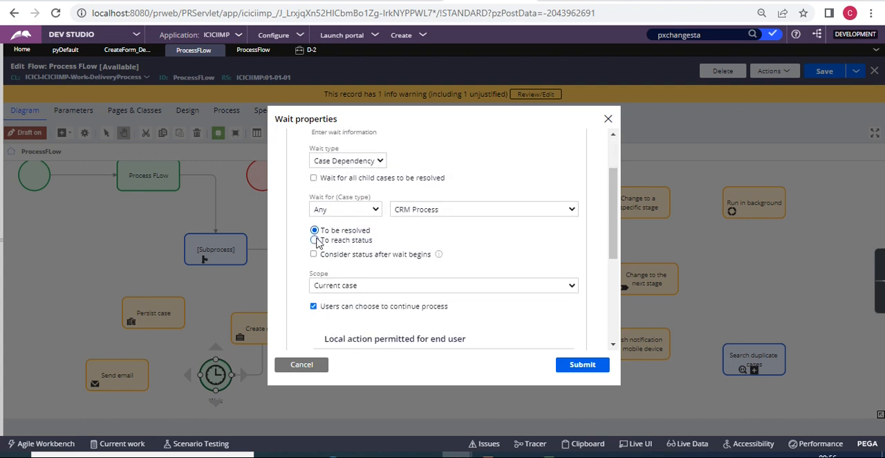
pyautogui.click(315, 240)
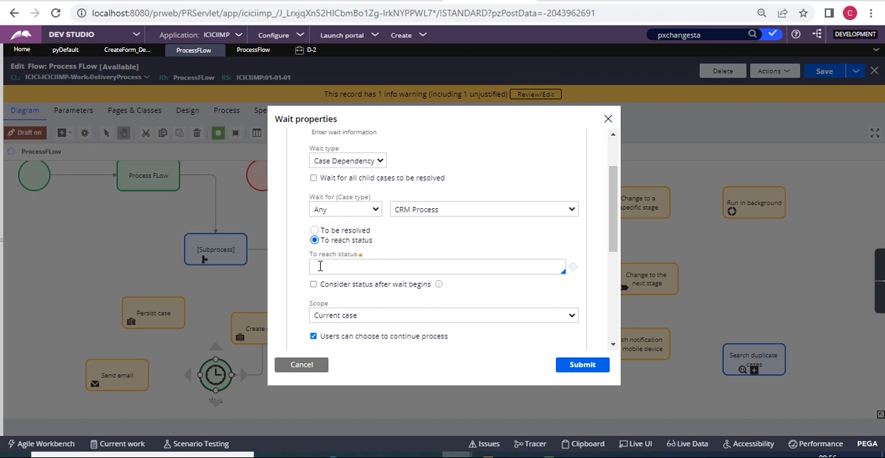
pyautogui.click(328, 376)
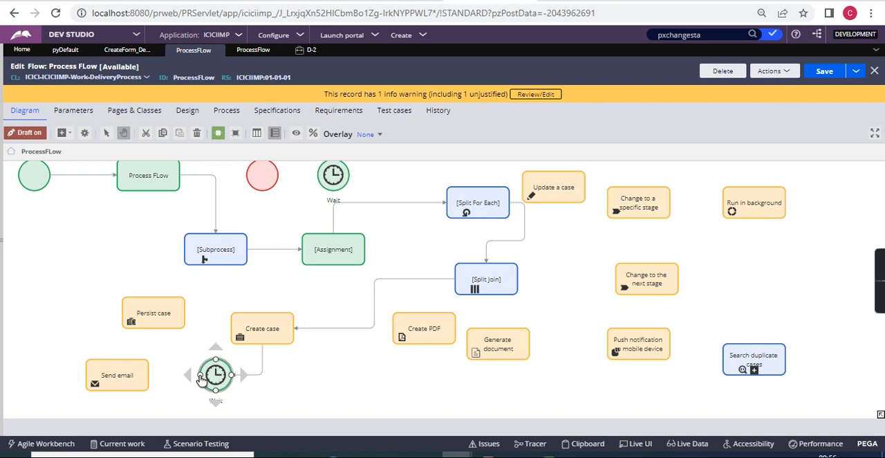
# Connect the Wait shape after Create case to the Send email shape.
pyautogui.moveTo(201, 377); pyautogui.dragTo(132, 377)
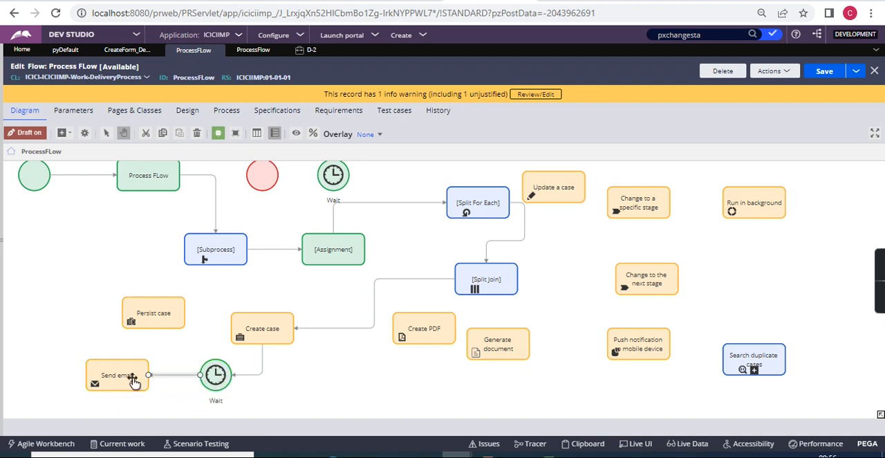
# Try the Timer wait type on the connected Wait shape and examine its date/time interval fields.
pyautogui.doubleClick(213, 377)
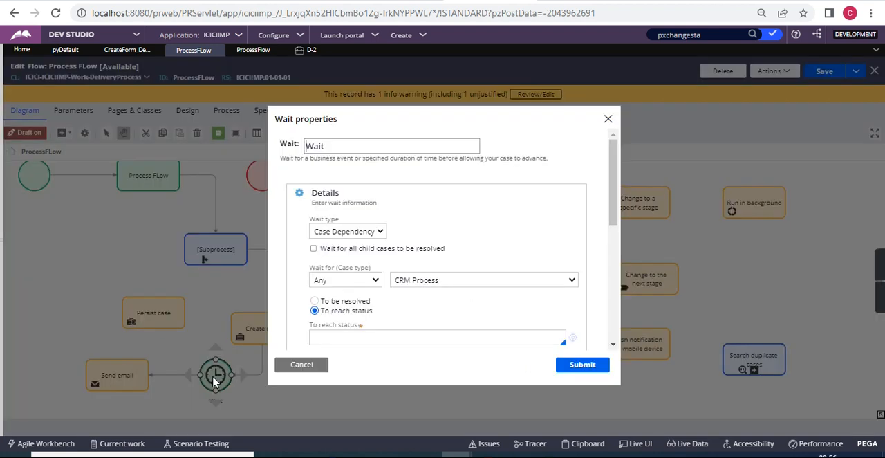
pyautogui.click(363, 234)
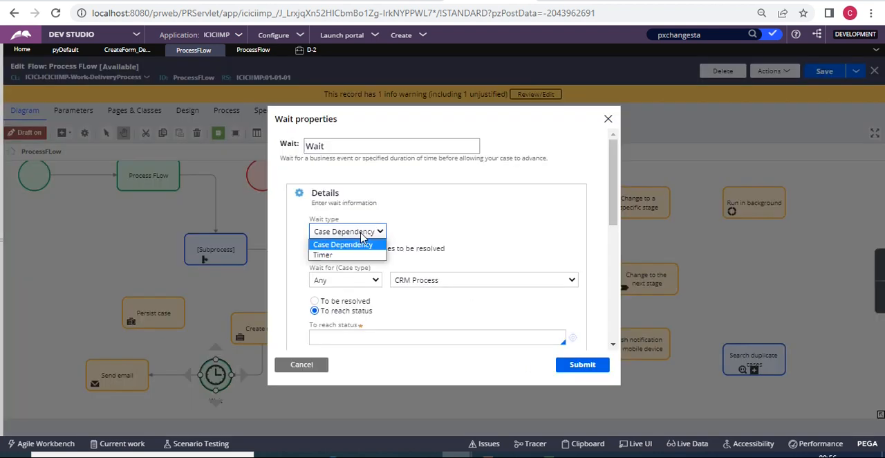
pyautogui.click(344, 261)
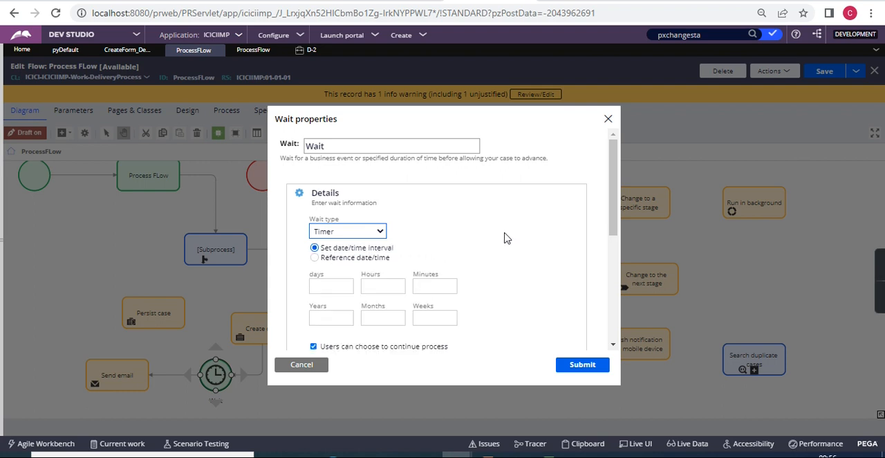
pyautogui.click(384, 288)
pyautogui.click(381, 314)
pyautogui.scroll(-3, 380, 307)
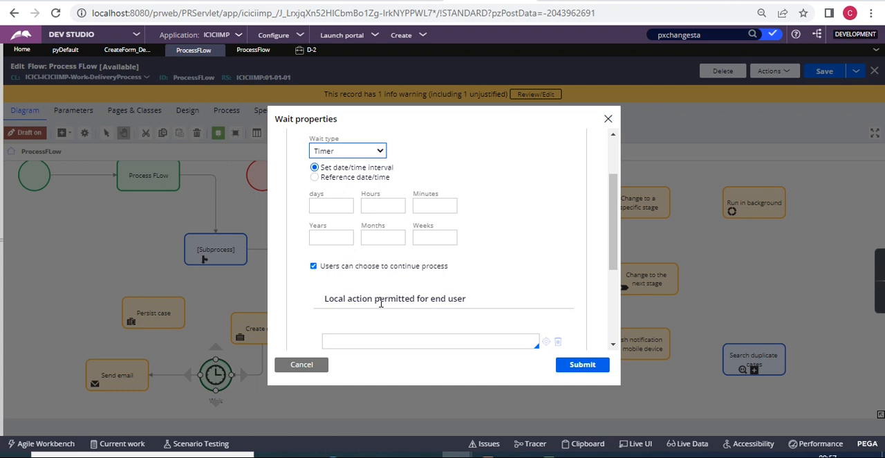
# Switch the timer to Reference date/time, and toggle Users can choose to continue process off and on again.
pyautogui.click(315, 177)
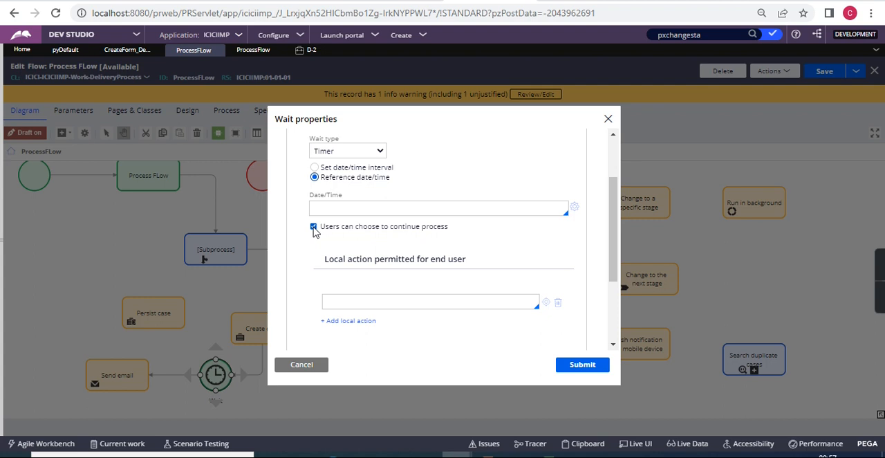
pyautogui.click(314, 227)
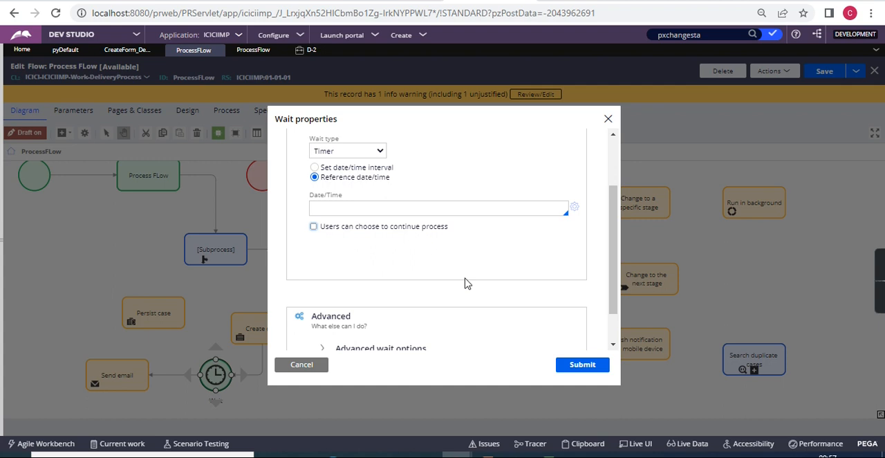
pyautogui.click(314, 227)
pyautogui.scroll(-2, 382, 283)
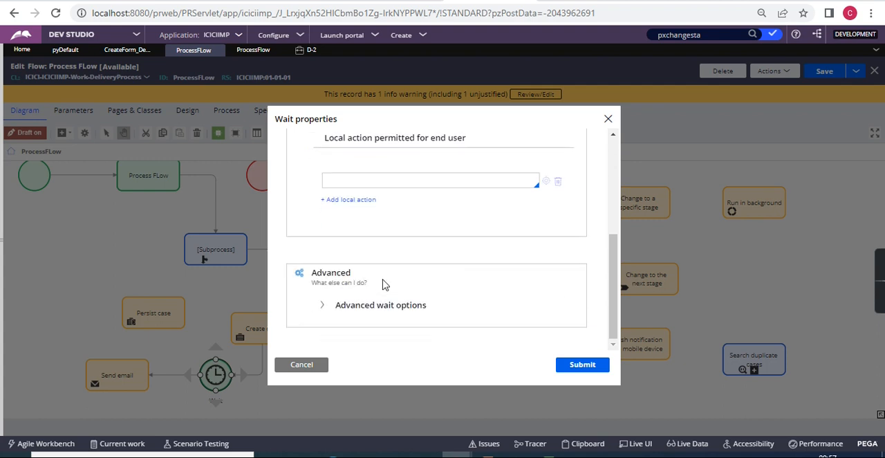
# Try default@ICICI as the assigned workbasket in the Advanced wait options, and discard the Wait properties.
pyautogui.click(325, 307)
pyautogui.scroll(-3, 467, 317)
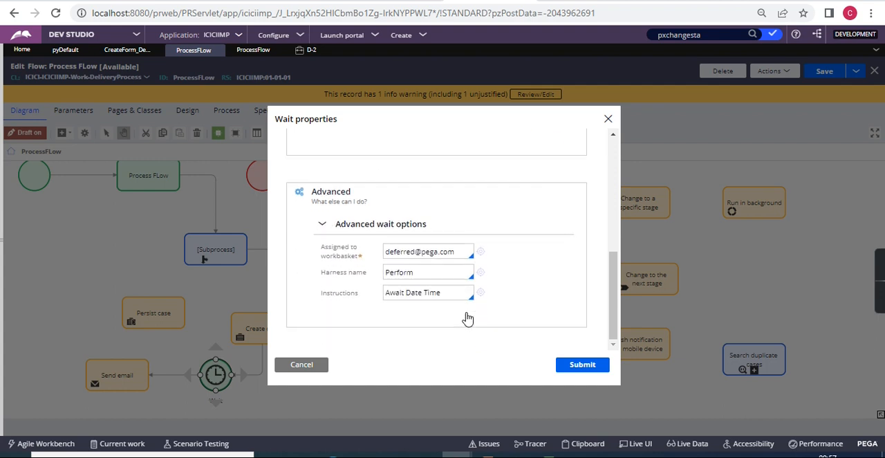
pyautogui.tripleClick(391, 249)
pyautogui.press('BackSpace')
pyautogui.press('Down')
pyautogui.press('Down')
pyautogui.press('Down')
pyautogui.press('Down')
pyautogui.press('Down')
pyautogui.press('Down')
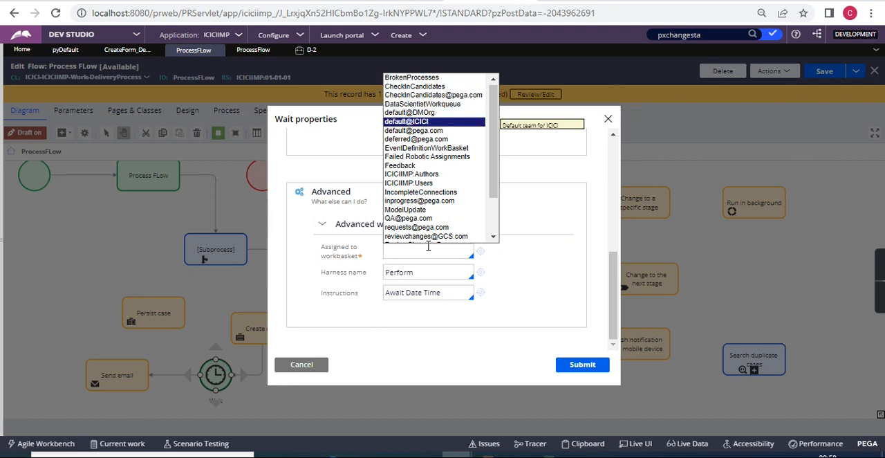
pyautogui.press('Return')
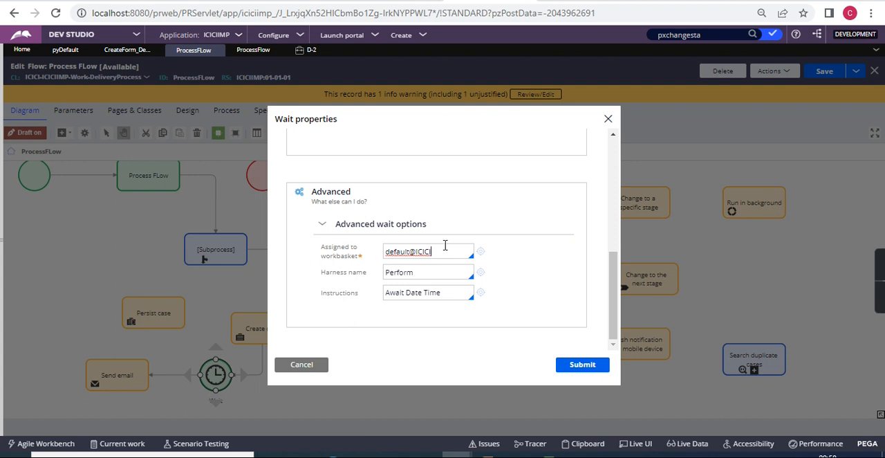
pyautogui.click(310, 364)
# Trace the Create case, Wait and Send email sequence in the diagram, and examine the available automation shapes.
pyautogui.click(236, 349)
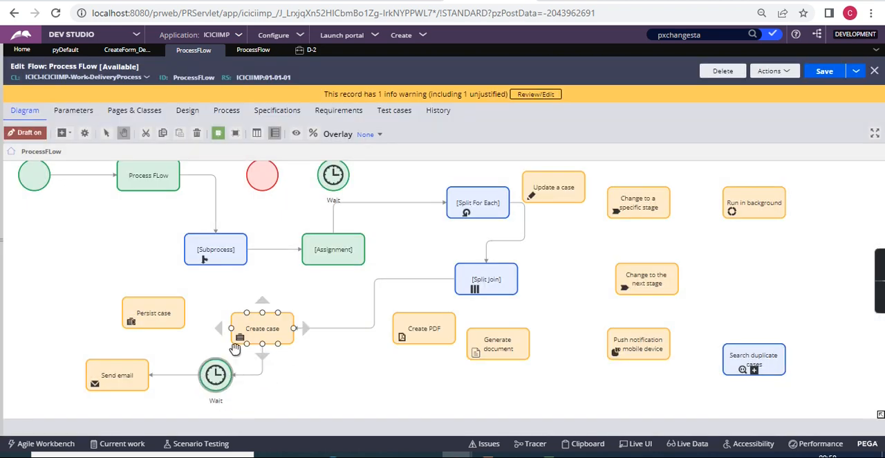
pyautogui.click(218, 370)
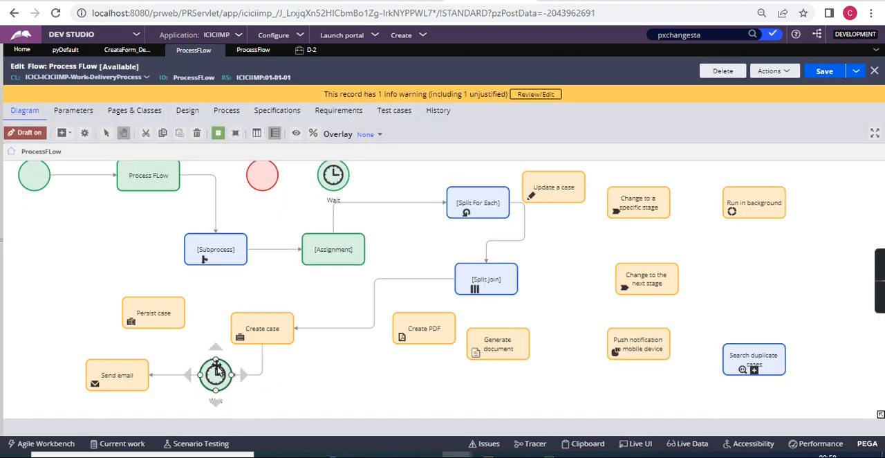
pyautogui.click(118, 374)
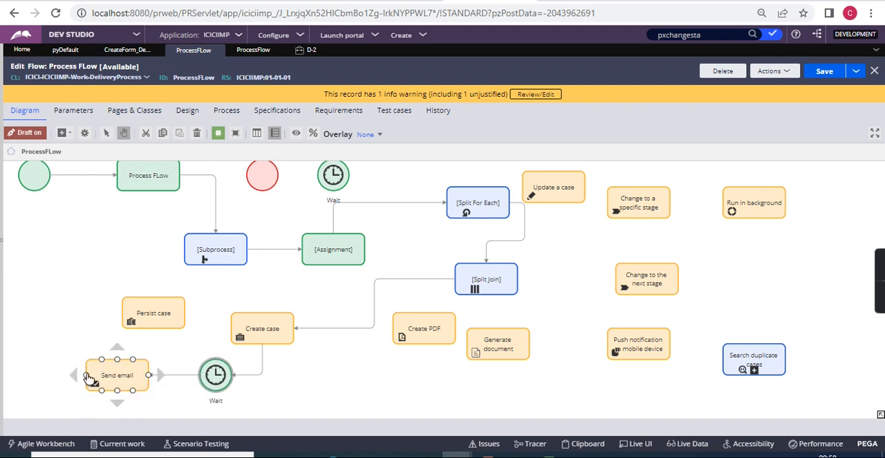
pyautogui.click(217, 376)
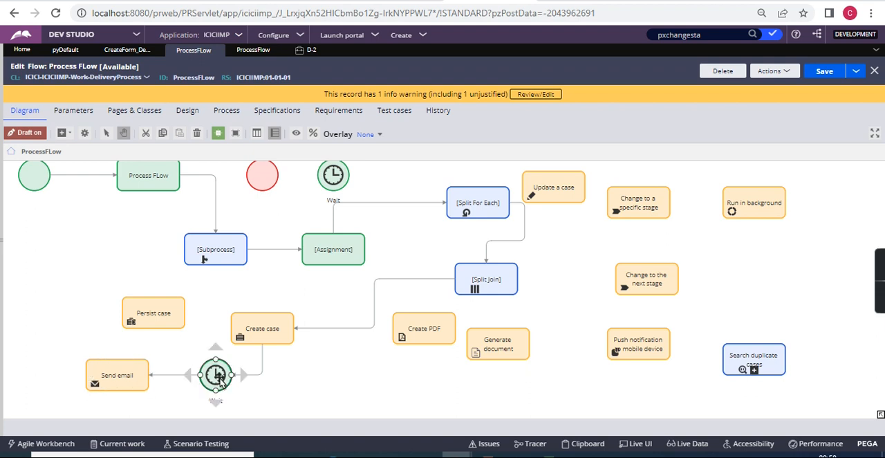
pyautogui.click(61, 132)
pyautogui.moveTo(140, 259)
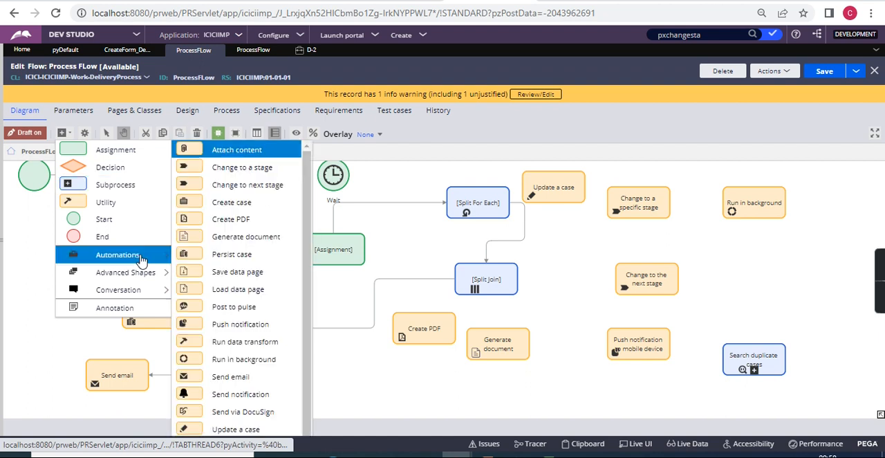
pyautogui.scroll(-2, 259, 301)
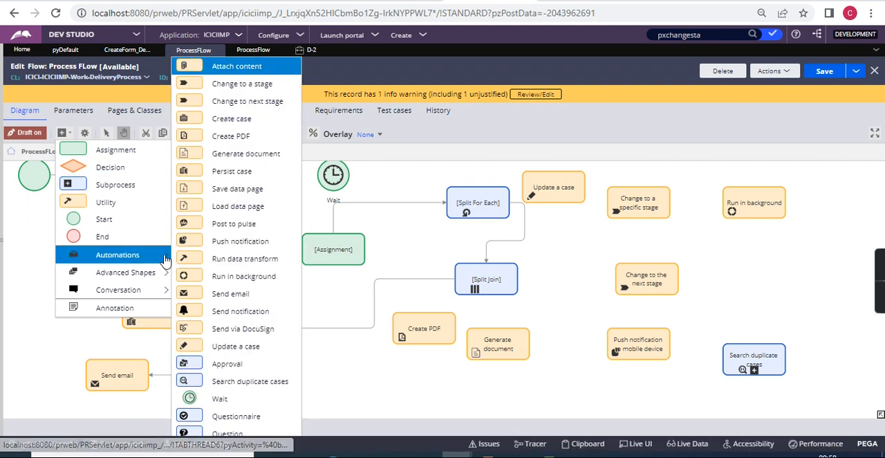
pyautogui.scroll(-1, 237, 427)
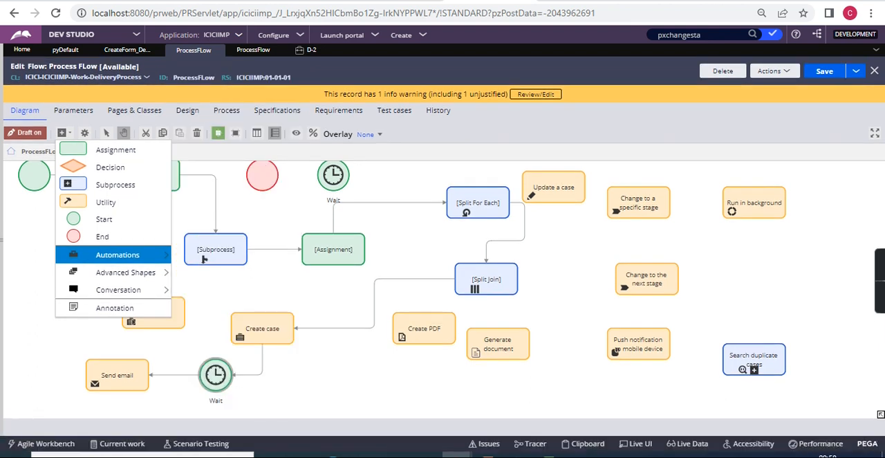
pyautogui.click(44, 362)
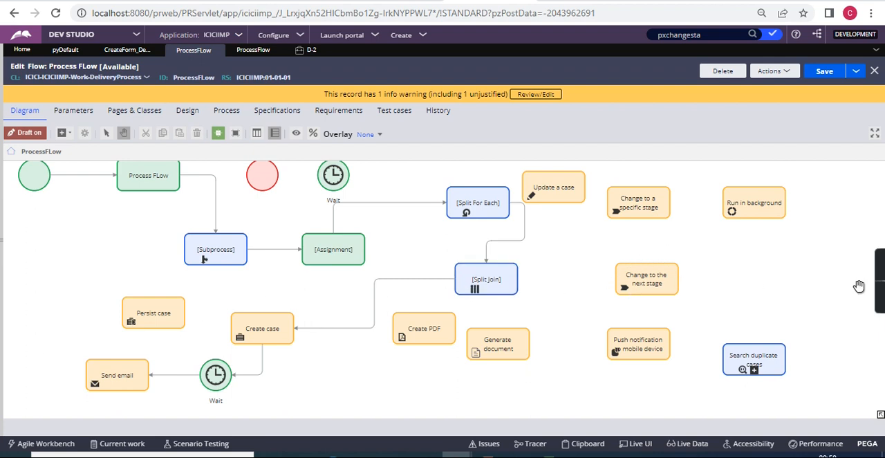
pyautogui.moveTo(879, 290)
pyautogui.moveTo(882, 290)
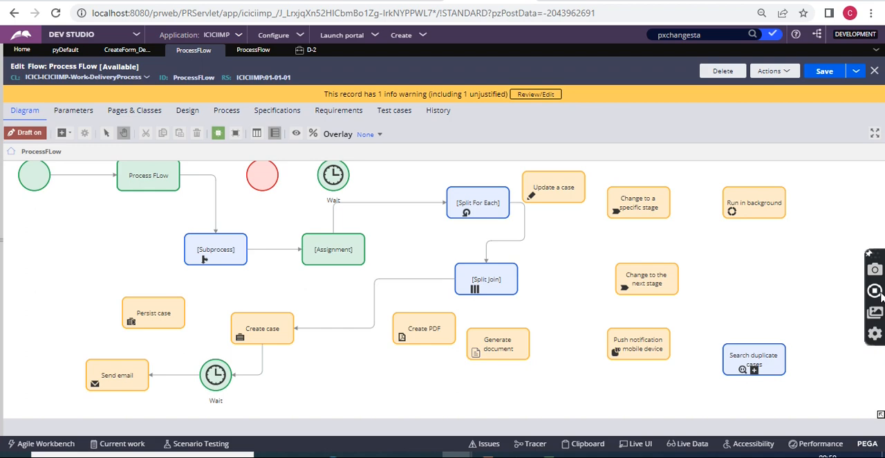